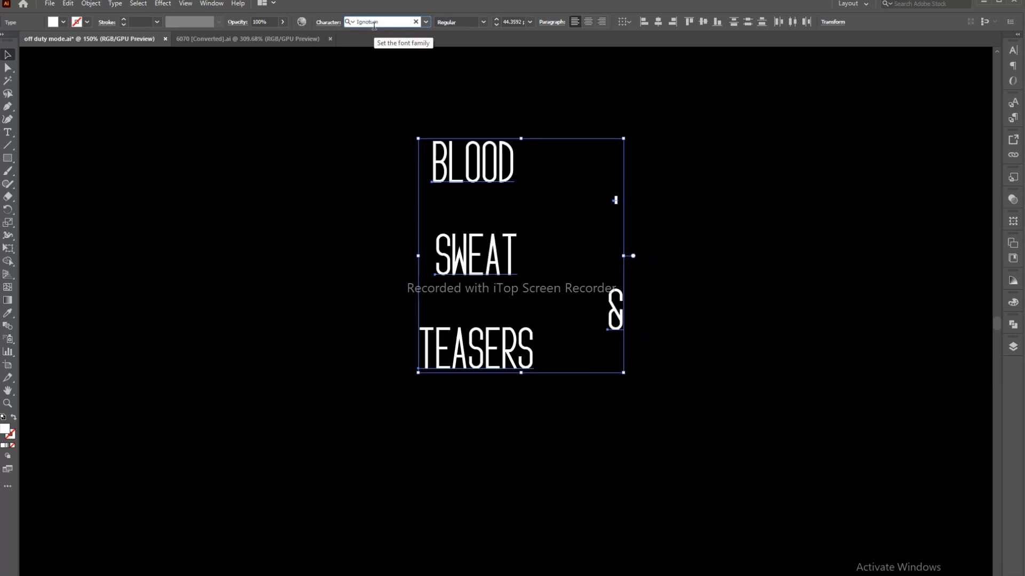
Browse the fonts for the selected "Blood , Sweat & Teasers" text and apply Krinkes Decor in Regular style
key(Down)
key(Down)
key(Down)
key(Down)
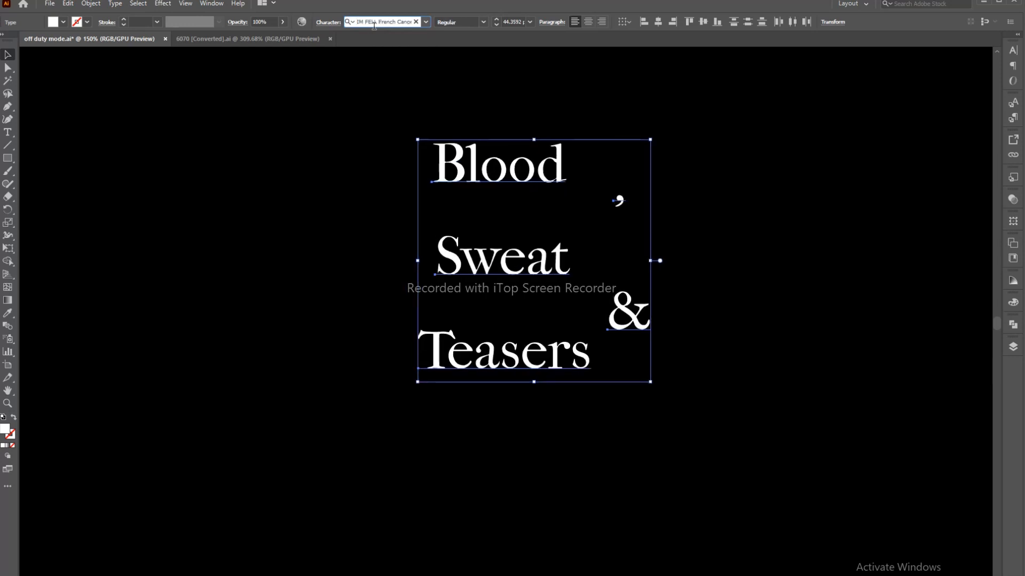
key(Down)
key(Down)
key(Down)
key(Down)
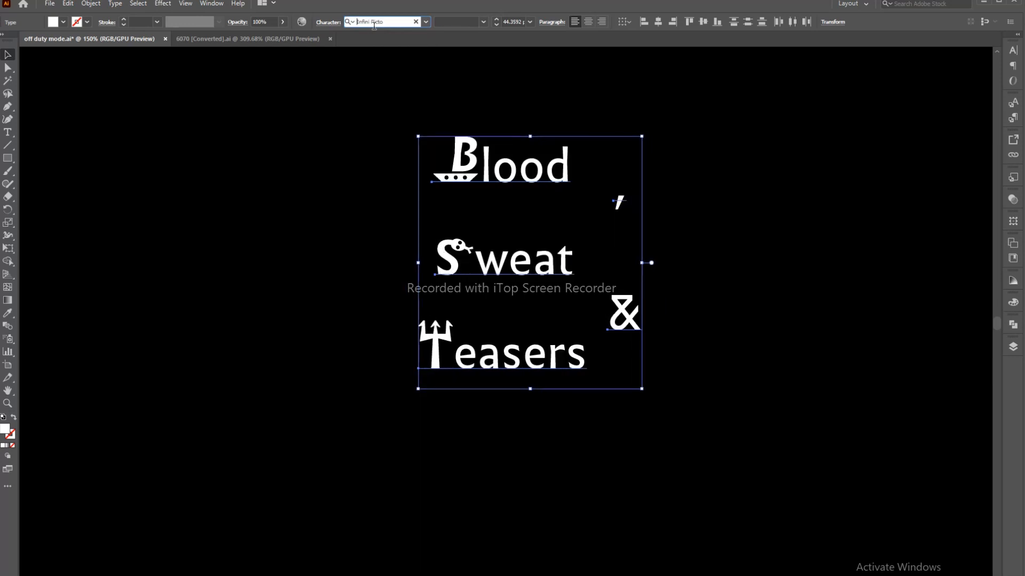
key(Down)
key(Down)
key(Down)
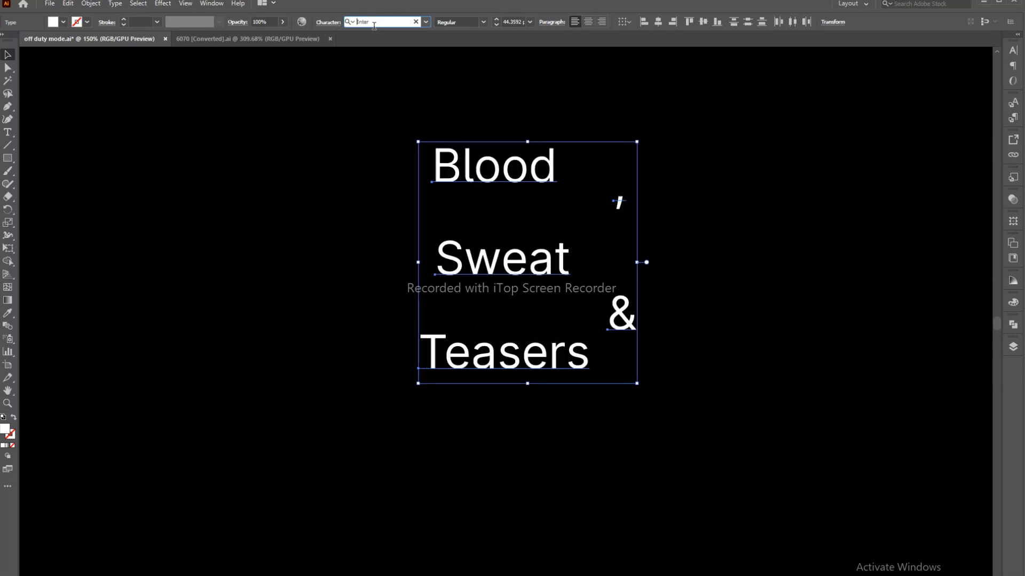
key(Down)
key(Down)
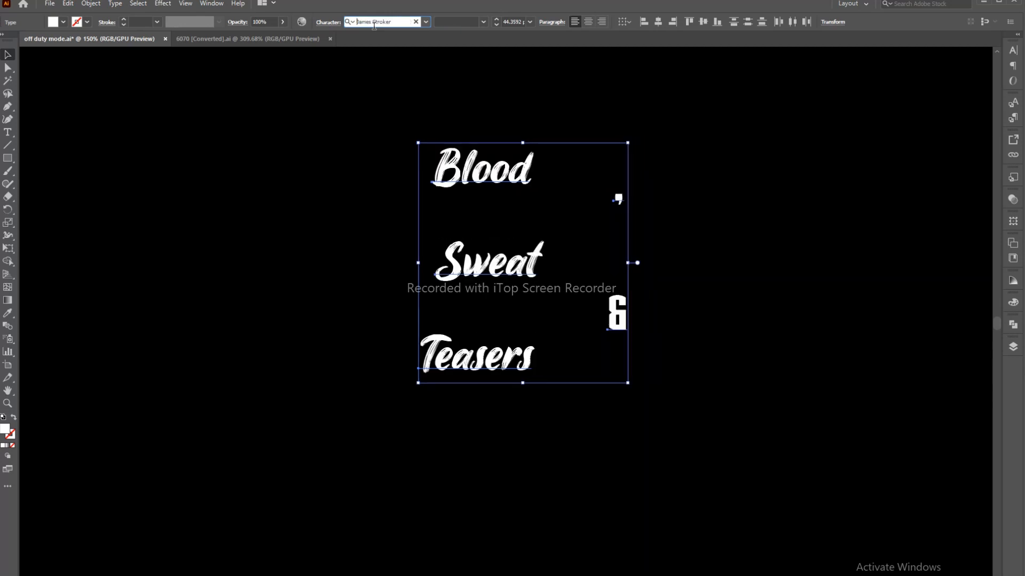
key(Down)
key(Down)
key(Down)
key(Down)
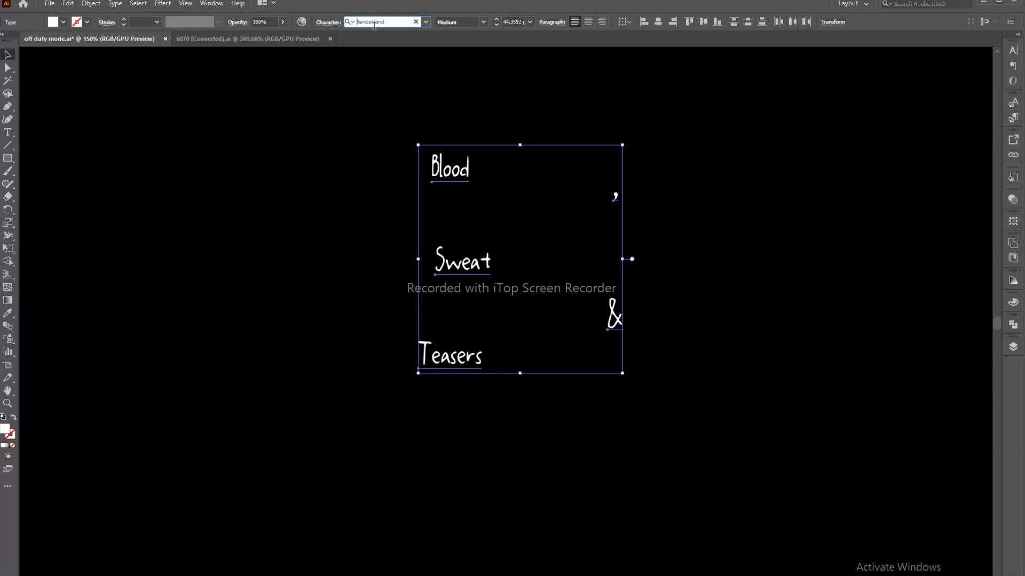
key(Down)
key(Down)
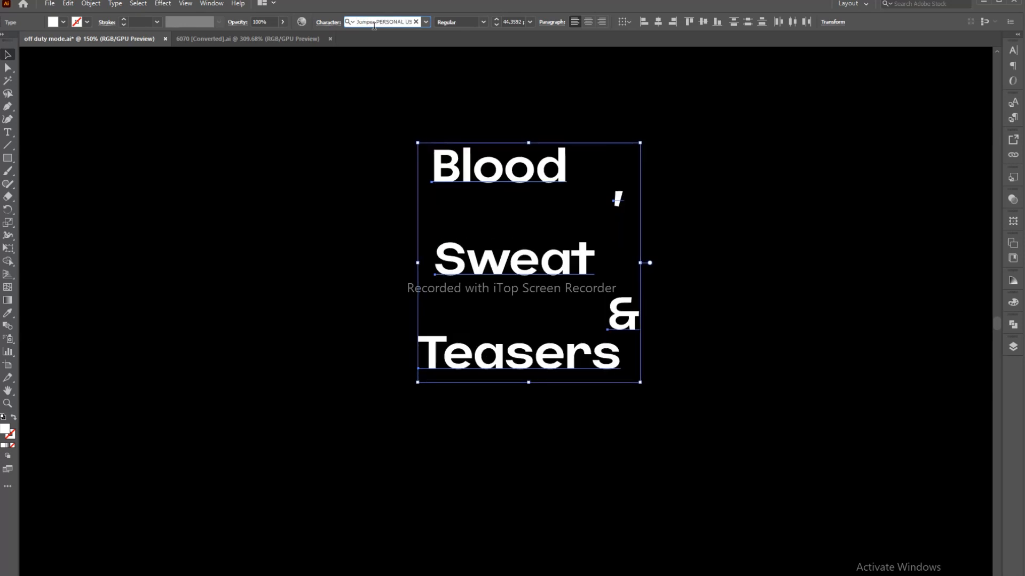
key(Down)
key(Down)
key(Down)
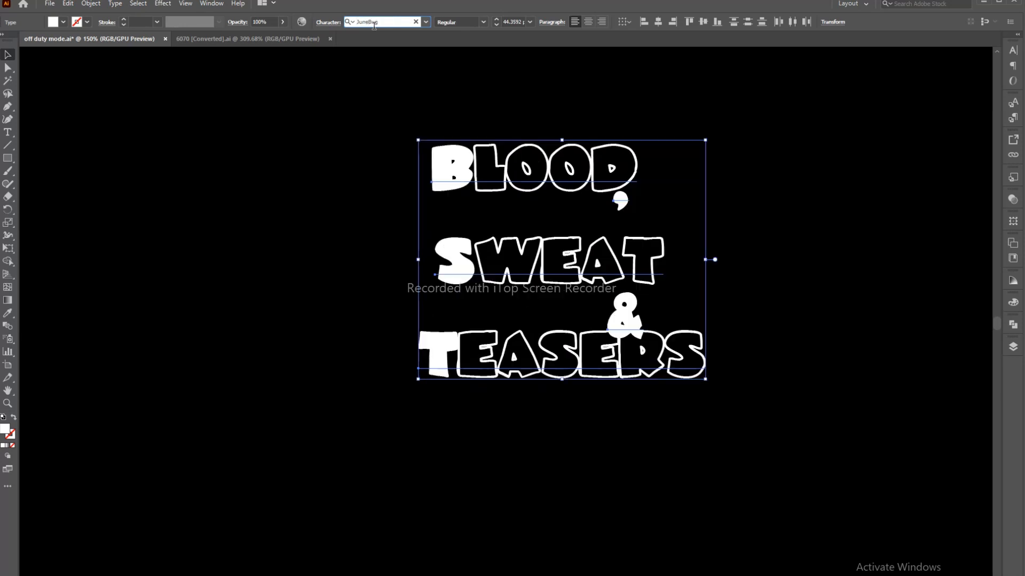
key(Down)
key(Down)
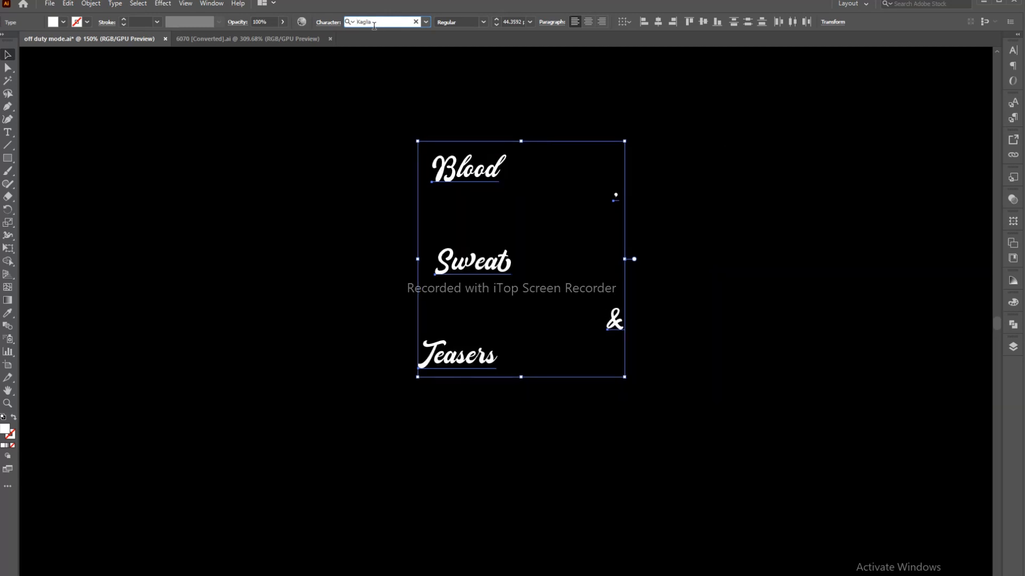
key(Down)
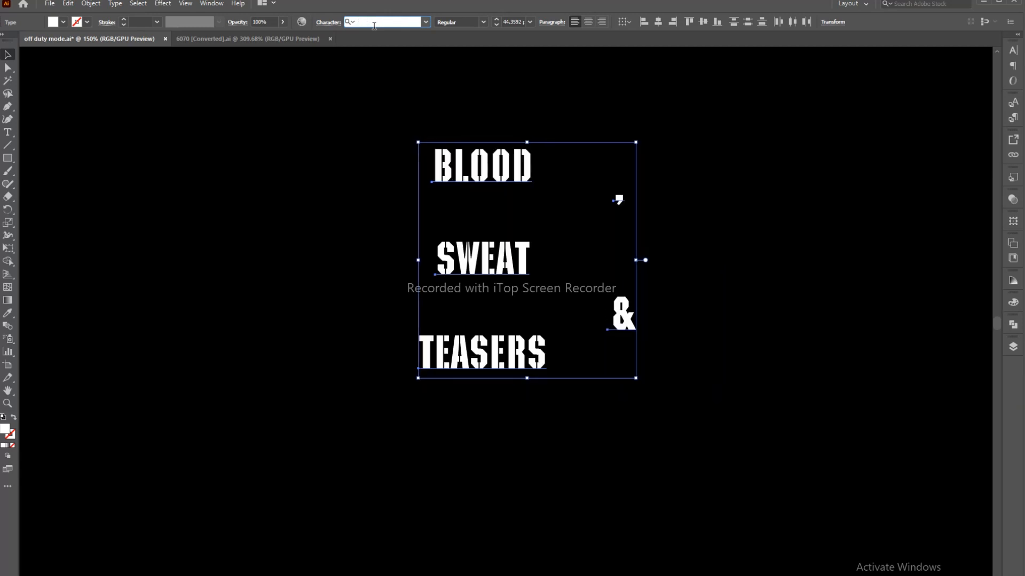
key(Down)
key(Down)
key(Down)
key(Down)
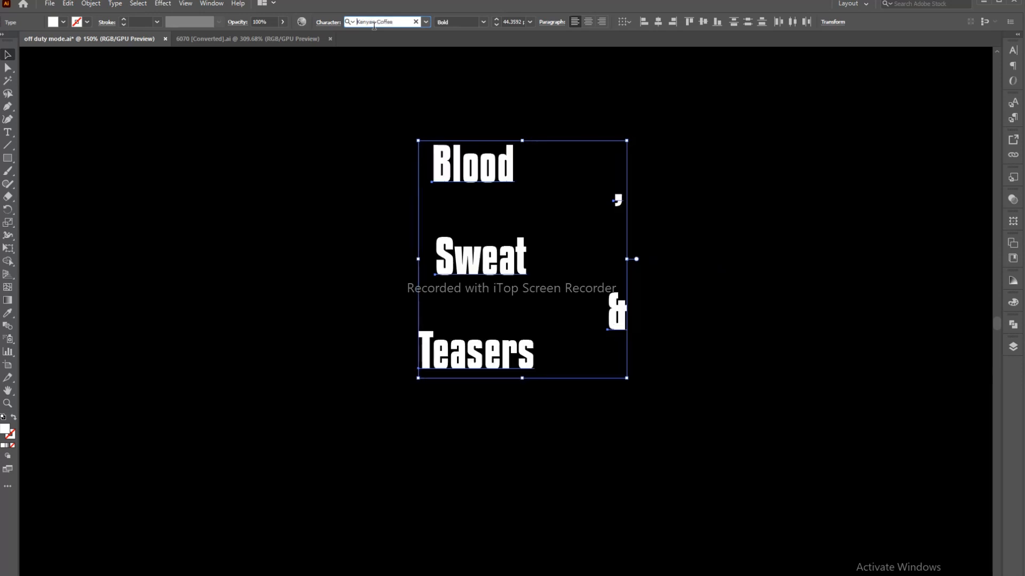
key(Down)
key(Down)
key(Down)
key(Down)
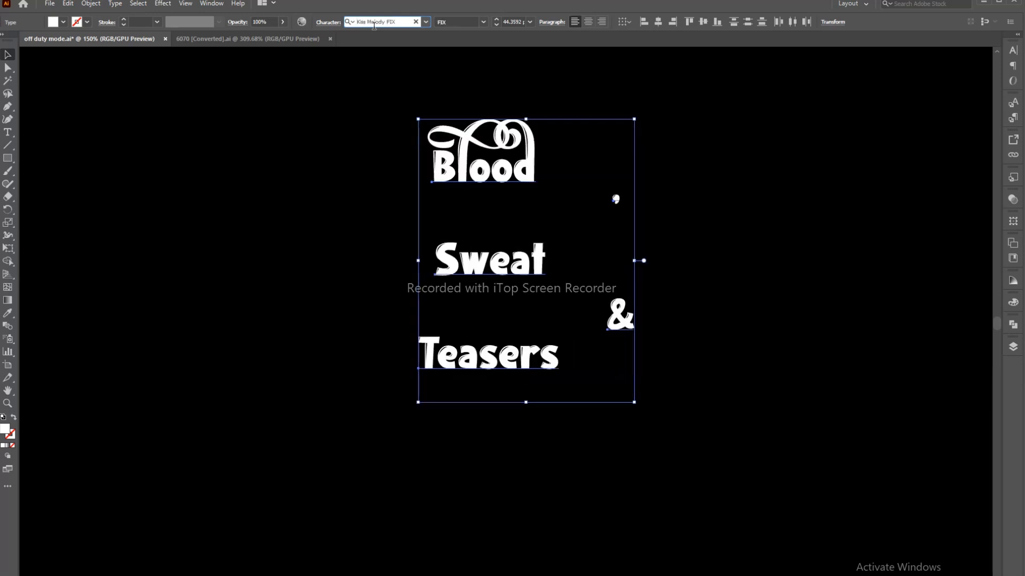
key(Down)
key(Down)
key(Down)
key(Down)
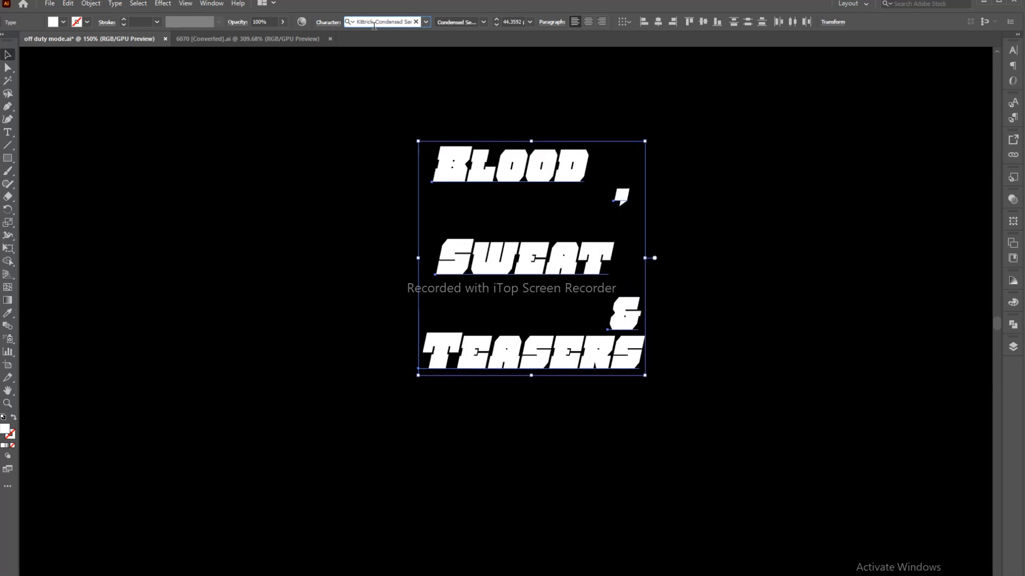
key(Down)
key(Down)
key(Down)
key(Down)
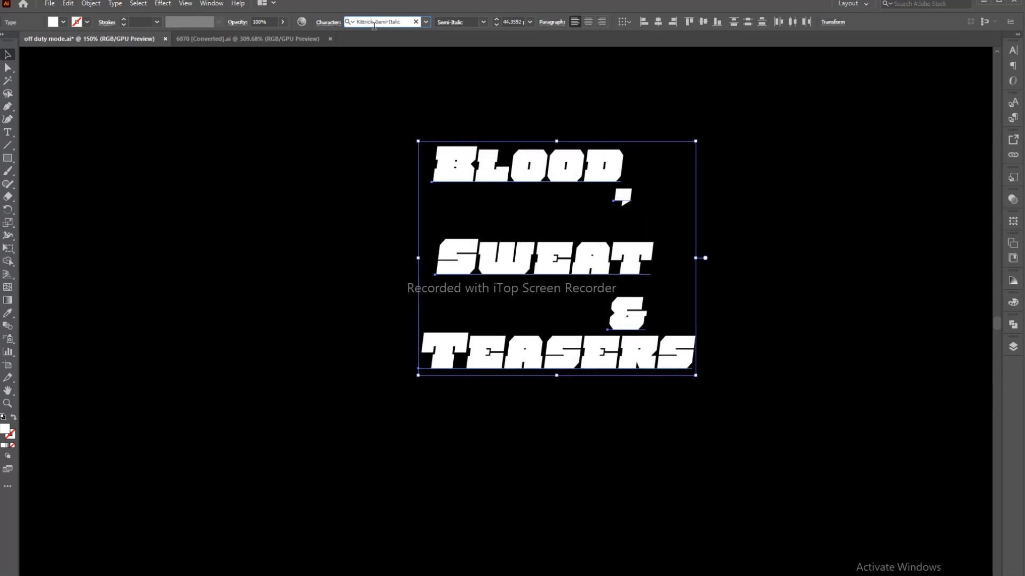
key(Down)
key(Down)
key(Down)
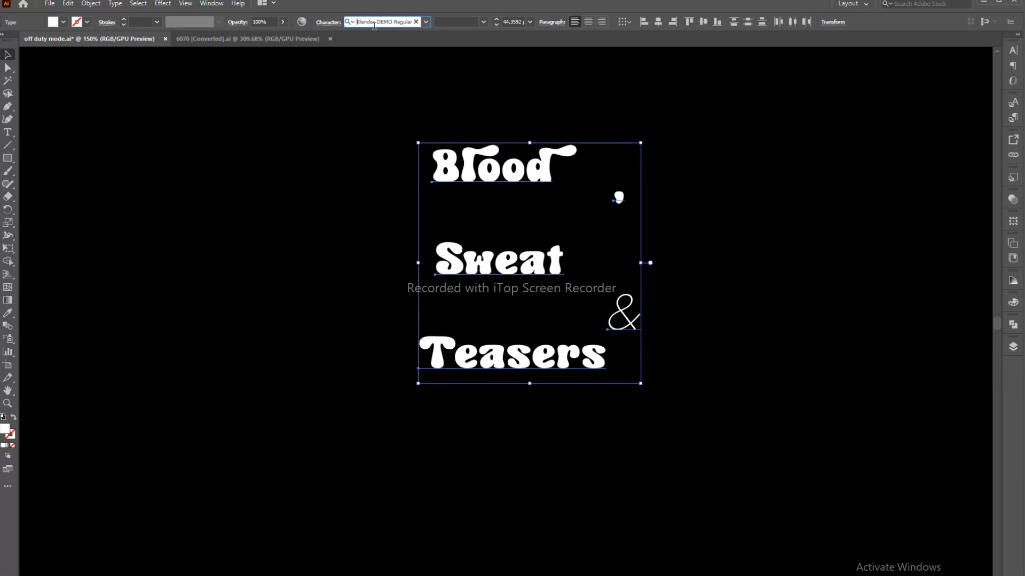
key(Down)
key(Down)
key(Down)
key(Down)
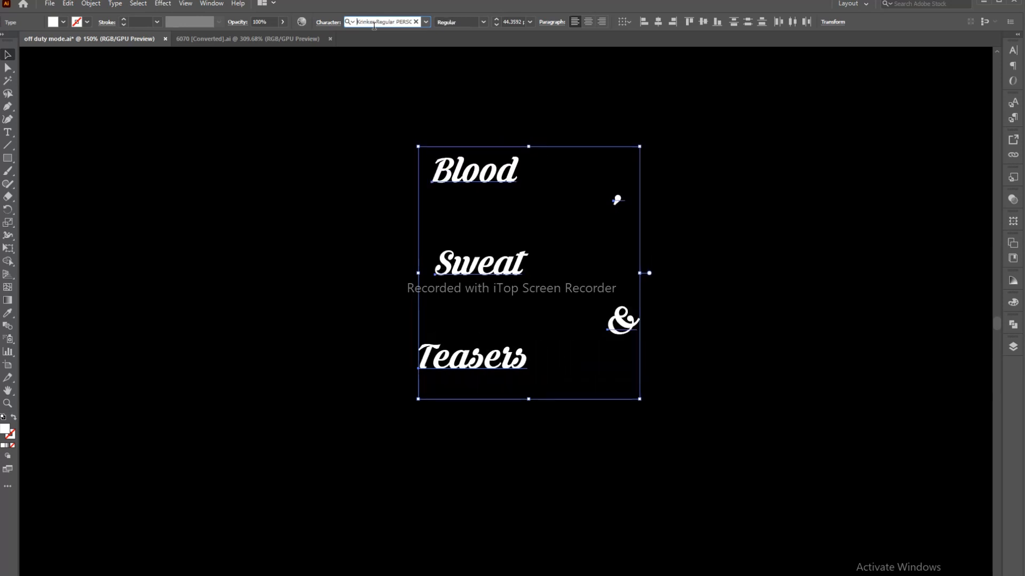
key(Down)
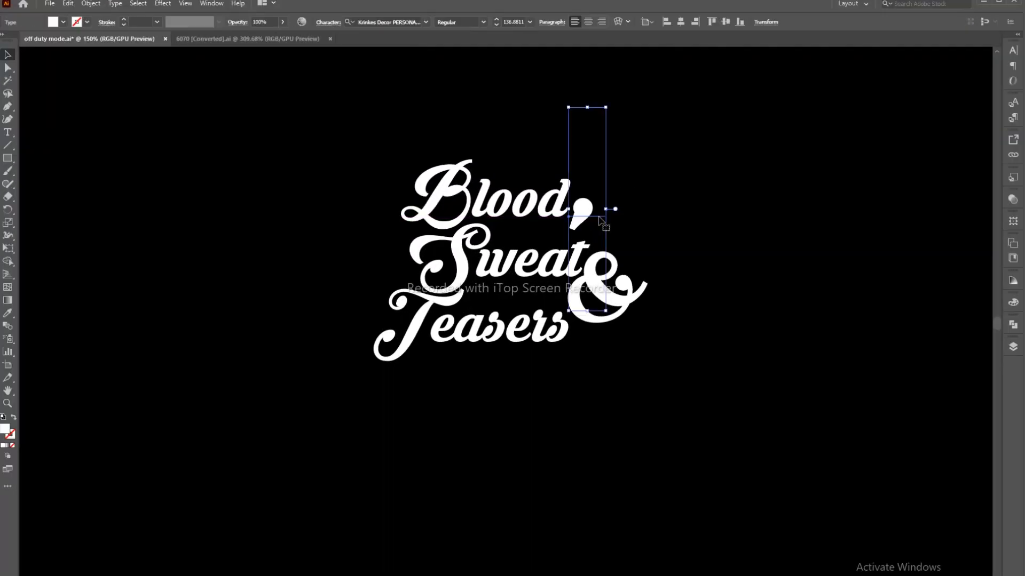
Convert all the arranged "Blood, Sweat & Teasers" text objects to outlines
click(768, 180)
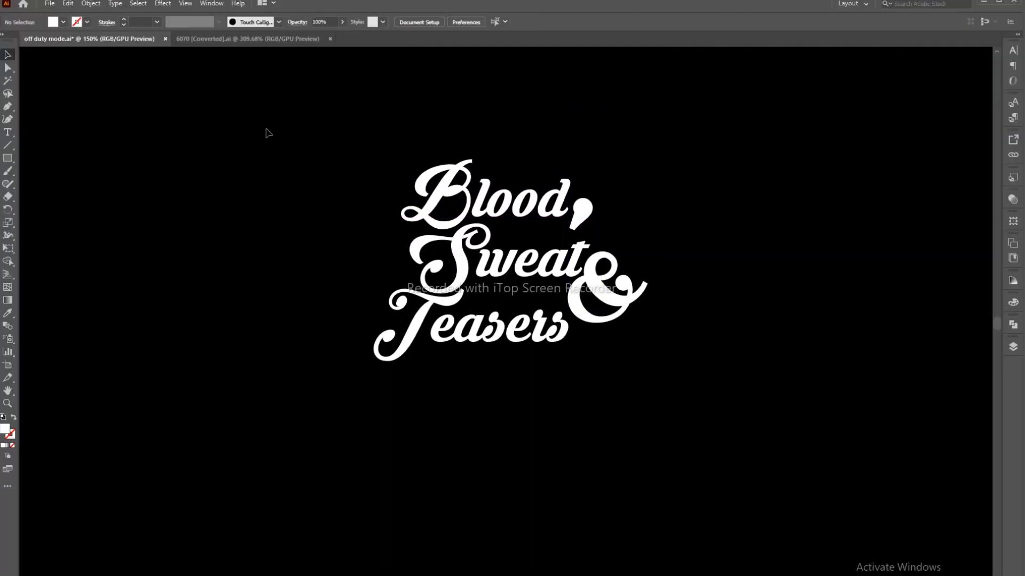
drag(230, 144, 761, 410)
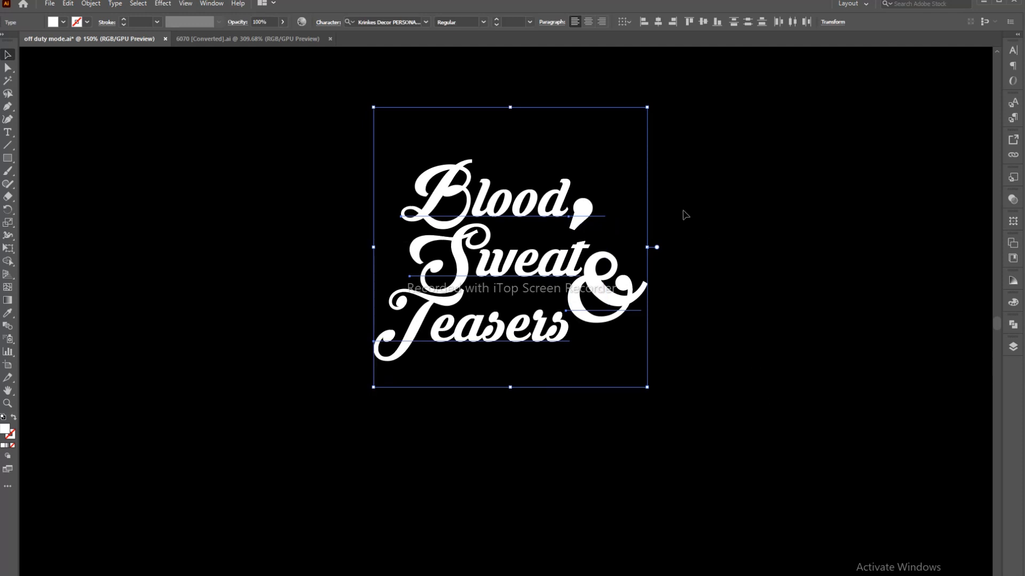
right_click(677, 196)
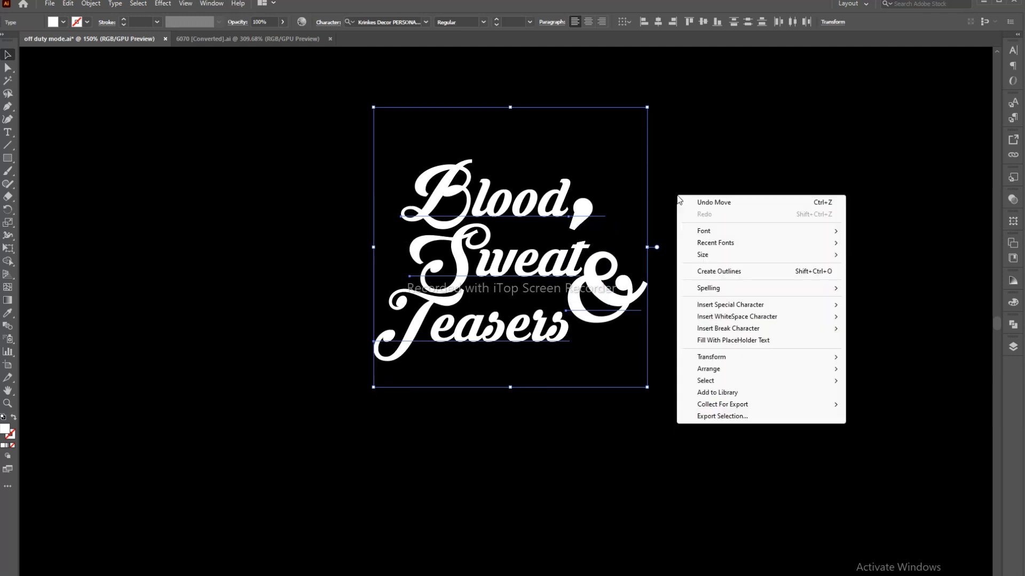
click(712, 273)
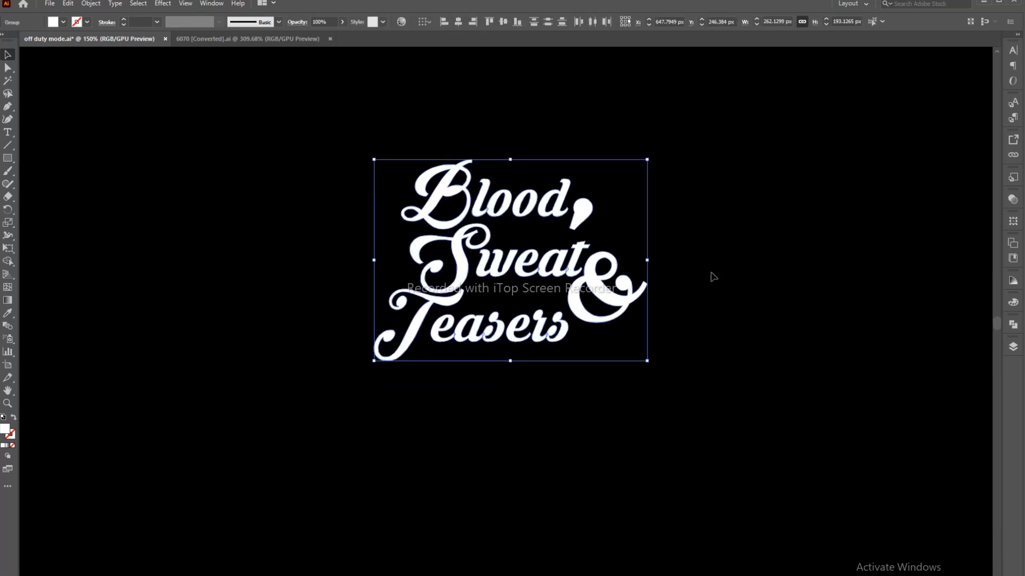
click(694, 249)
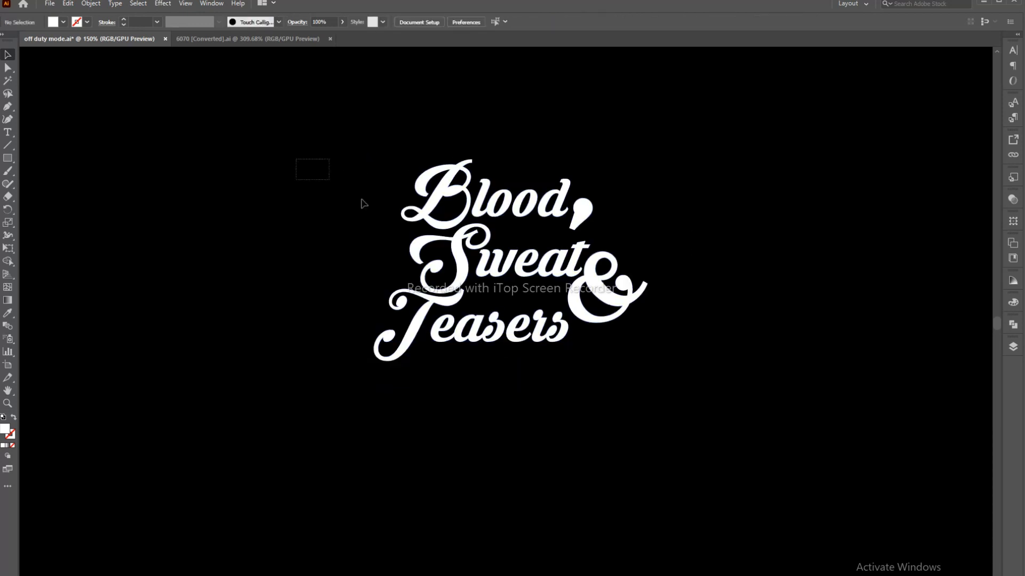
Shift the outlined ampersand slightly downward beside the word Teasers
drag(361, 200, 700, 359)
click(691, 357)
drag(625, 303, 625, 307)
click(653, 358)
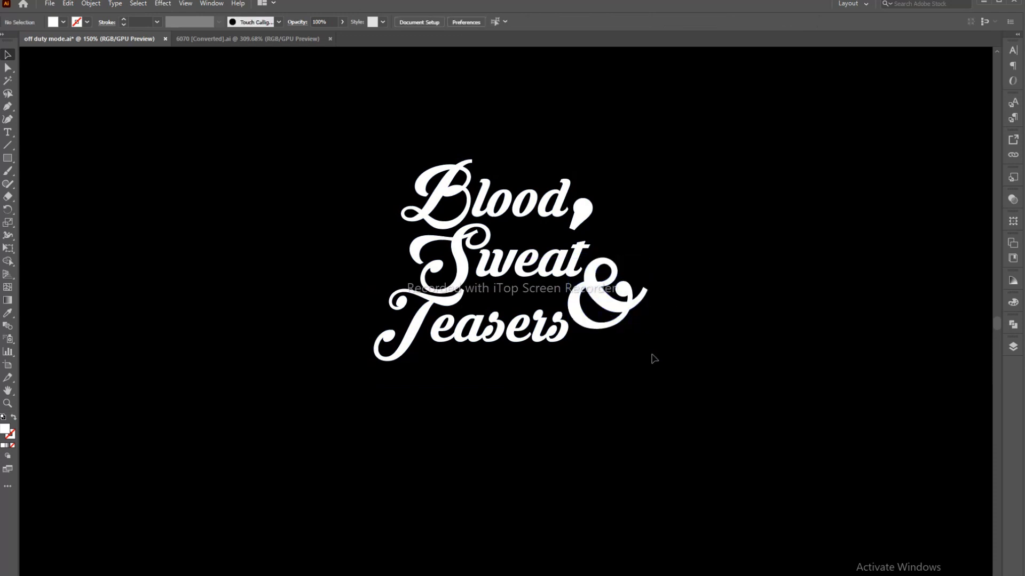
Try shearing the whole outlined lettering so the lines rise toward the right, and undo it
drag(282, 164, 750, 398)
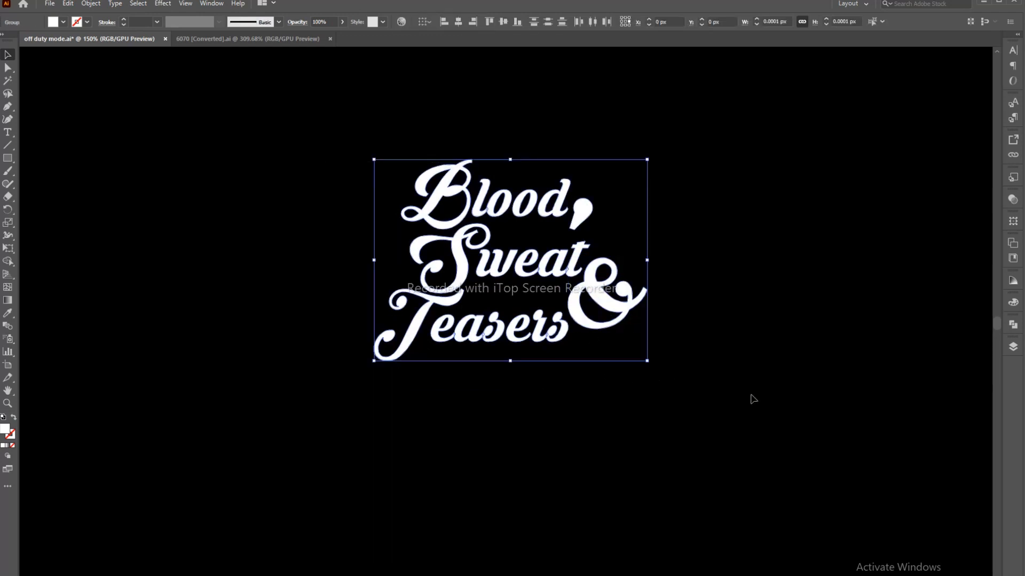
drag(8, 222, 40, 234)
drag(654, 319, 637, 258)
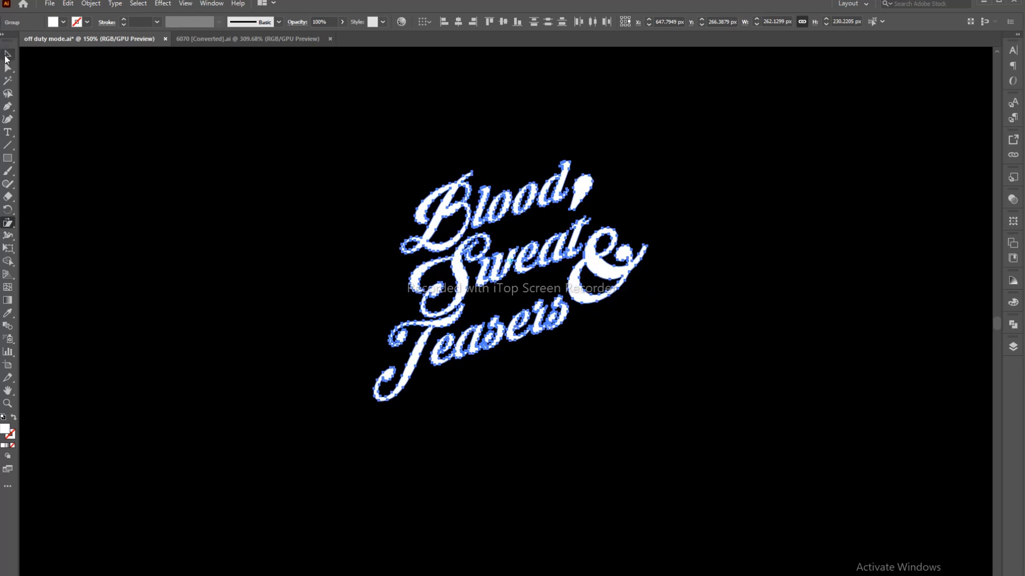
click(7, 56)
click(241, 236)
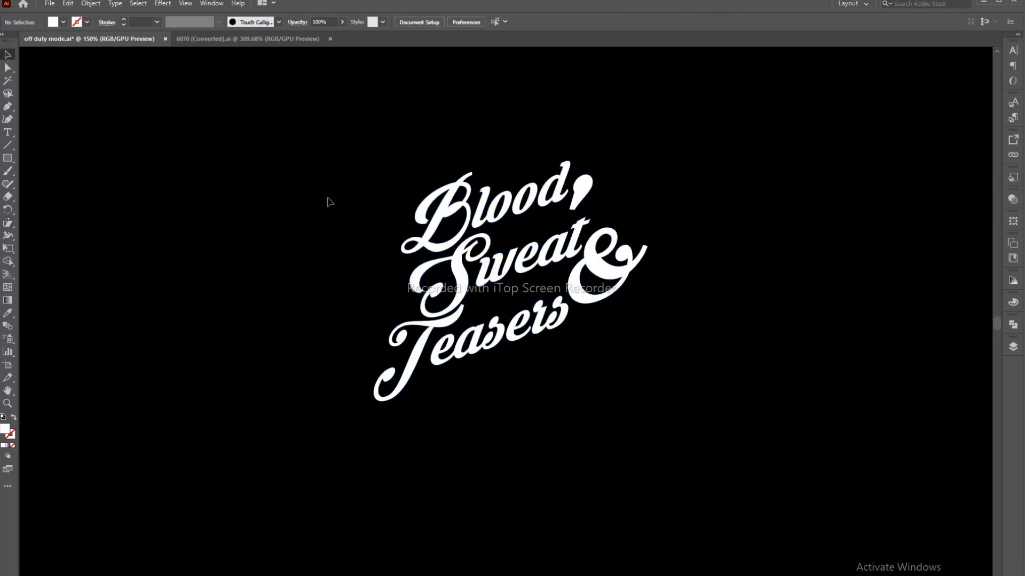
key(ctrl+z)
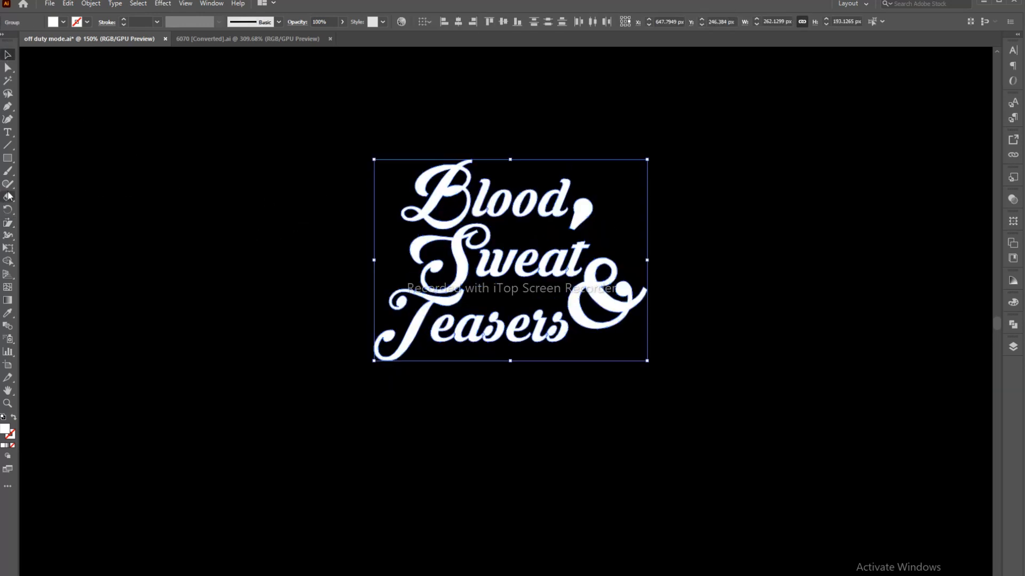
Try shearing the outlined lettering so its lines slope down toward the right, and undo all of these shears
click(7, 223)
drag(587, 297, 619, 334)
key(ctrl+z)
click(9, 57)
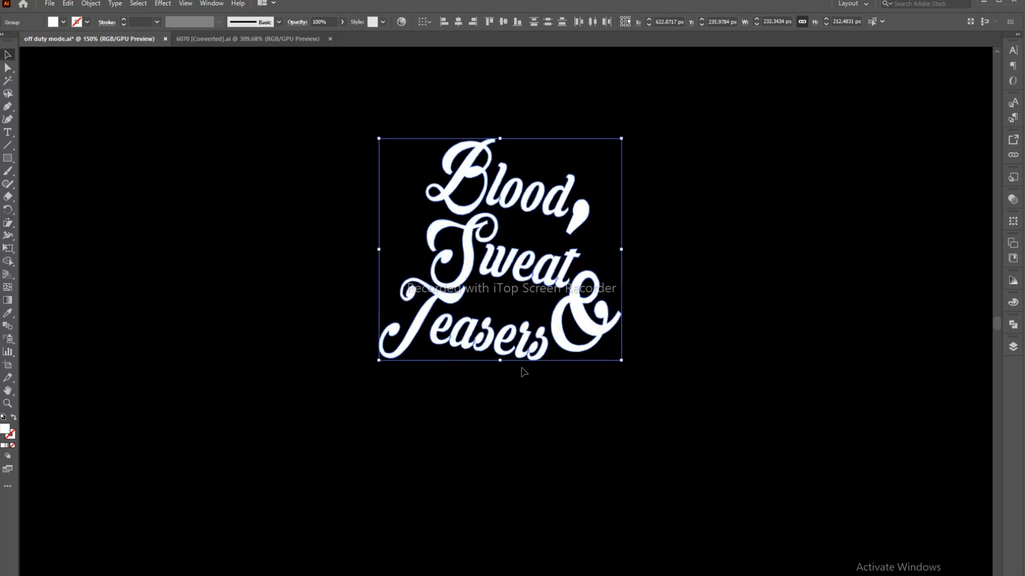
key(ctrl+z)
key(ctrl+z)
key(ctrl+z)
key(ctrl+z)
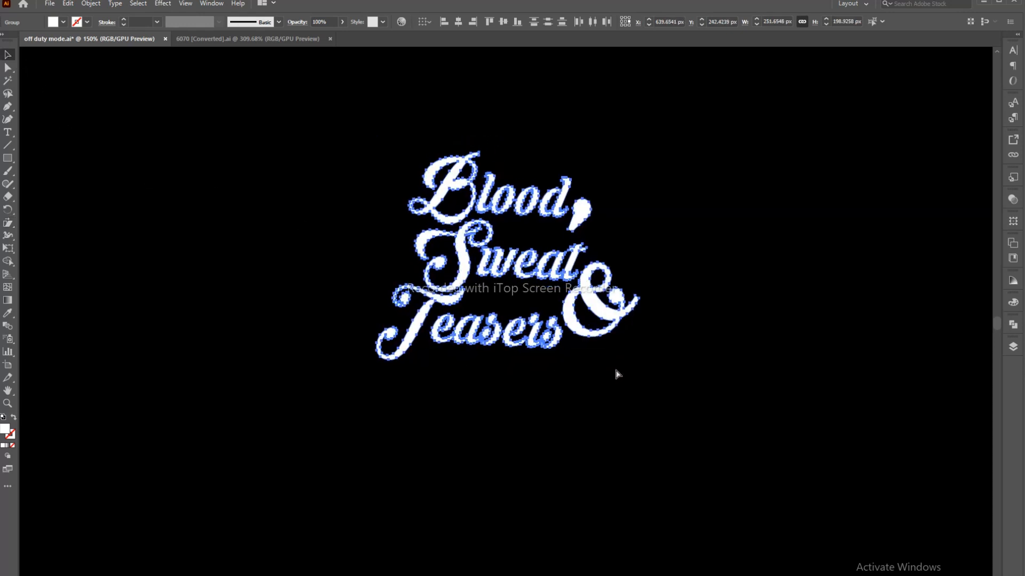
click(616, 389)
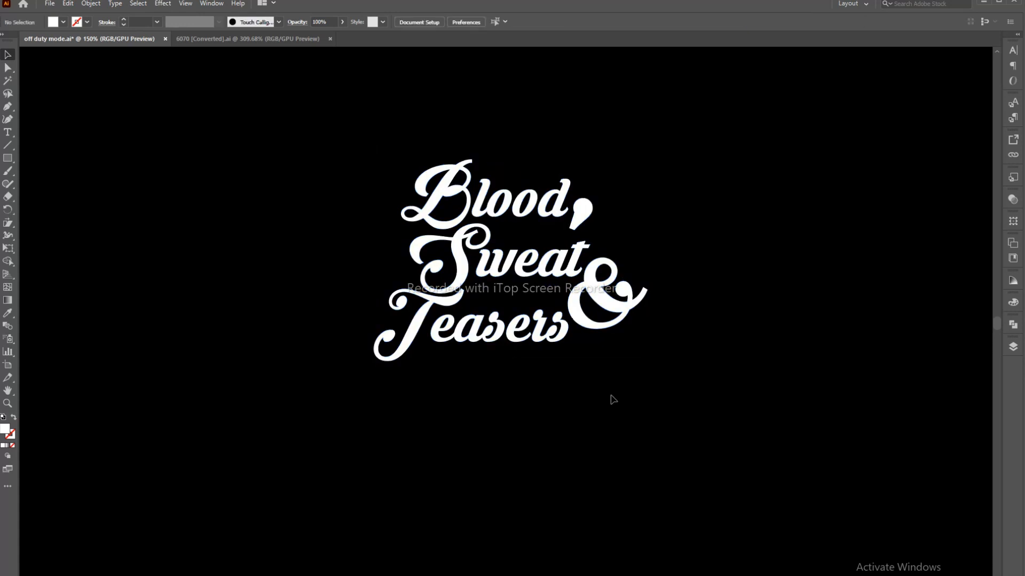
Unhide the red blood drip path in Layer 1
click(1013, 348)
click(881, 381)
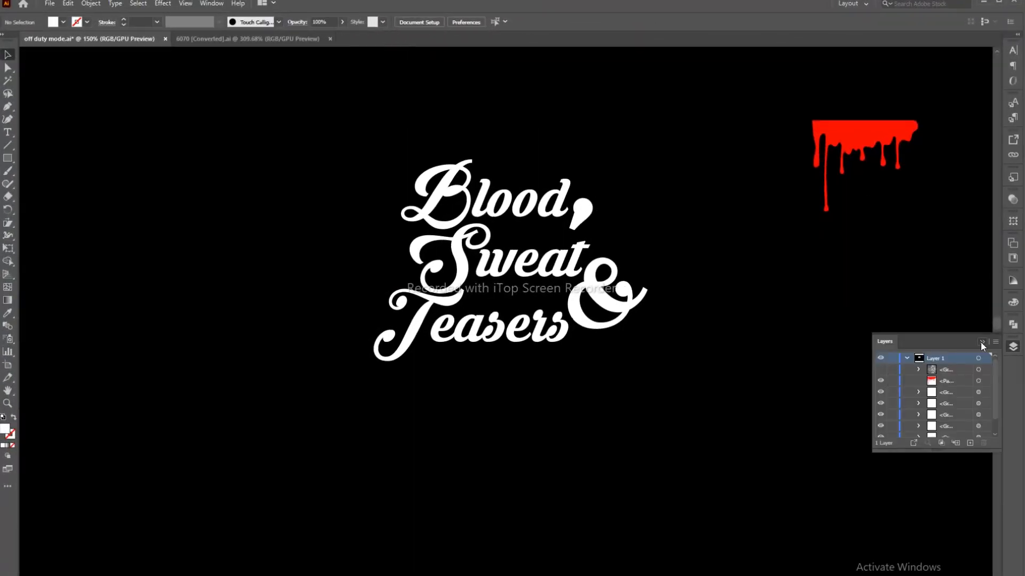
click(982, 342)
Move the red drip onto the word Blood and arrange it behind the white lettering
drag(884, 136, 587, 195)
click(424, 187)
right_click(243, 250)
mouse_move(291, 375)
click(390, 376)
click(648, 235)
click(649, 208)
click(669, 246)
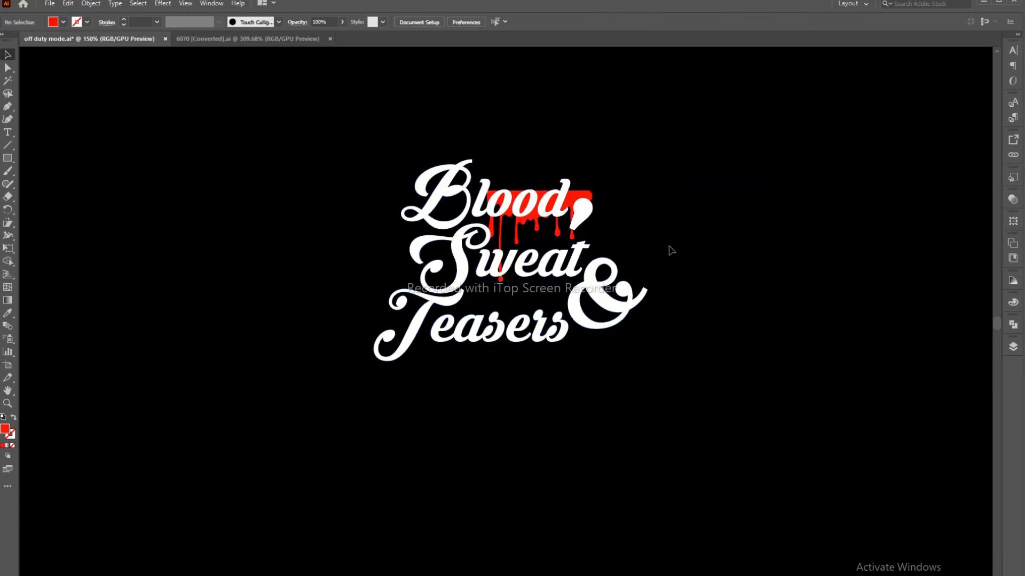
Place copies of the red drip behind Sweat and Teasers, including its initial T, plus a spare copy beside the lettering
drag(557, 228, 498, 367)
click(536, 300)
click(496, 388)
mouse_move(453, 396)
mouse_down()
mouse_move(364, 412)
mouse_move(378, 351)
mouse_move(253, 303)
mouse_up()
click(372, 437)
Erase the outer portion and leftover drip fragment of the spare red drip beside the lettering
key(shift+e)
click(262, 246)
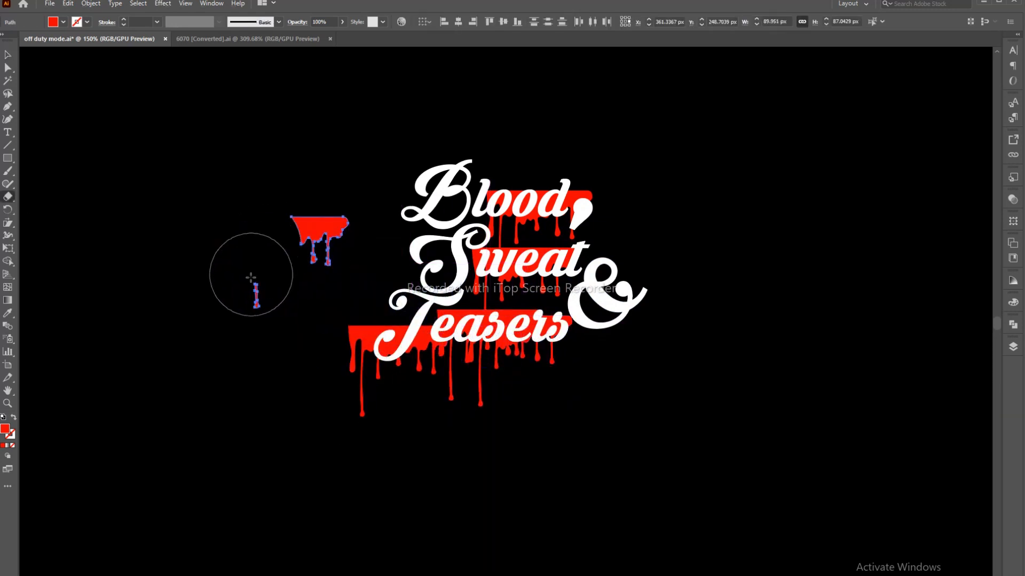
click(252, 277)
Place copies of the trimmed red drip at the initial letters B, S and T
key(v)
click(290, 257)
mouse_move(328, 230)
mouse_down()
mouse_move(436, 204)
mouse_move(420, 168)
mouse_move(389, 292)
mouse_up()
click(373, 184)
click(296, 253)
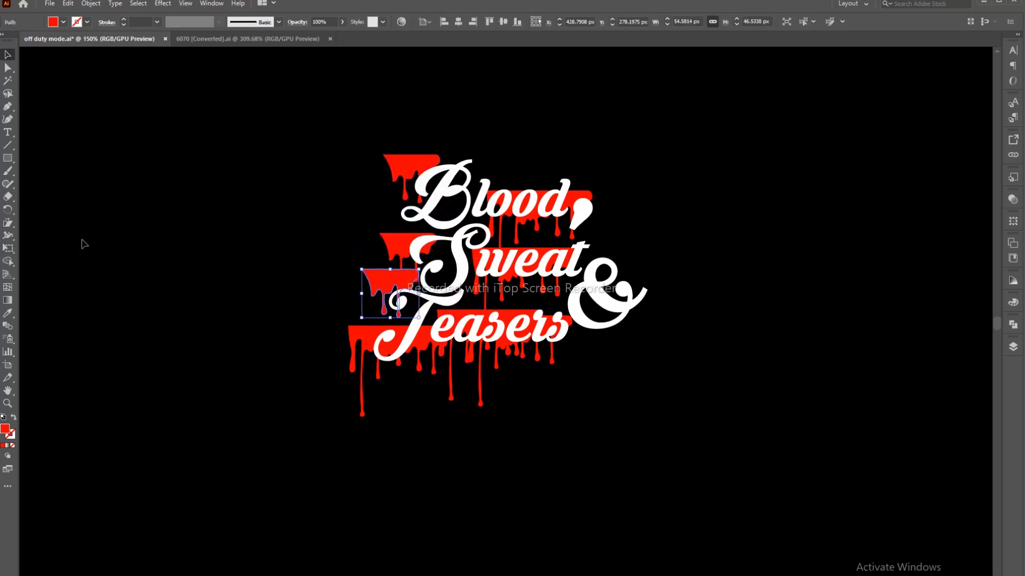
Erase the part of the red drip that sticks out around the top curl of the T in Teasers
key(shift+e)
click(349, 295)
click(388, 247)
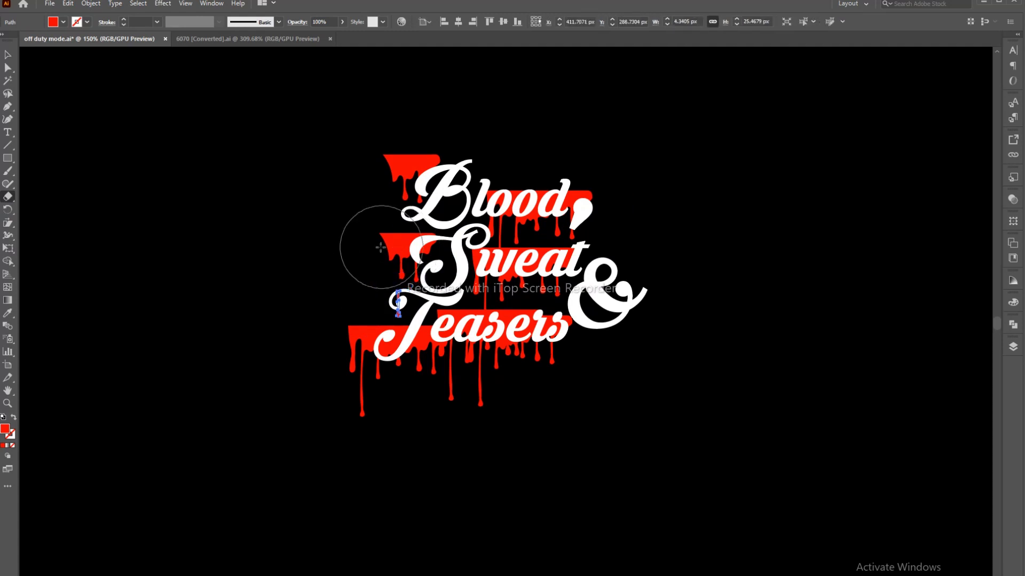
Erase the excess of the red drip extending beyond the outer curve of the S in Sweat
click(8, 55)
click(320, 225)
click(392, 248)
click(7, 196)
click(376, 230)
click(368, 254)
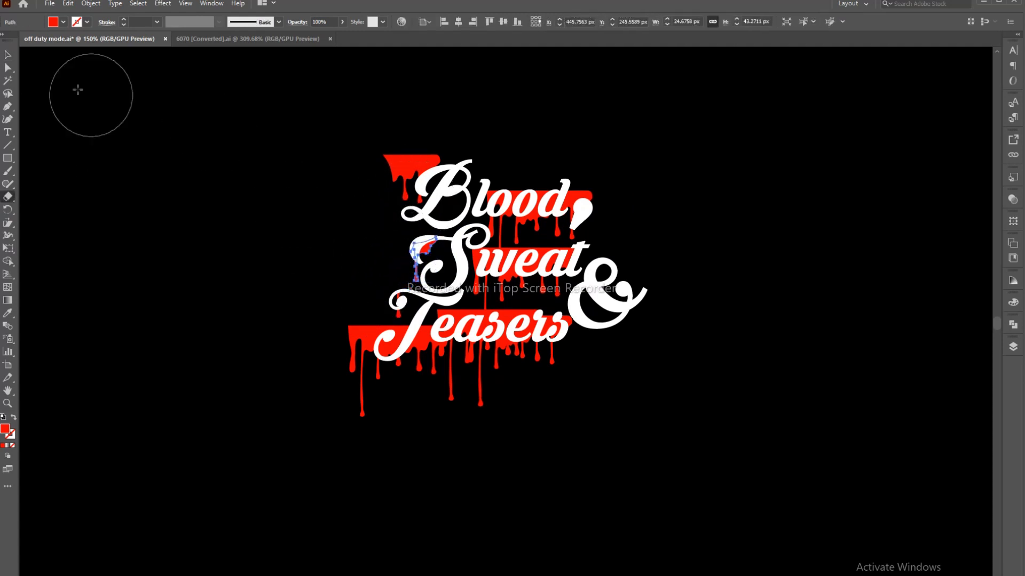
Erase the excess of the red drip extending beyond the upper curve of the B in Blood
click(7, 55)
click(371, 170)
click(394, 171)
click(8, 197)
click(369, 181)
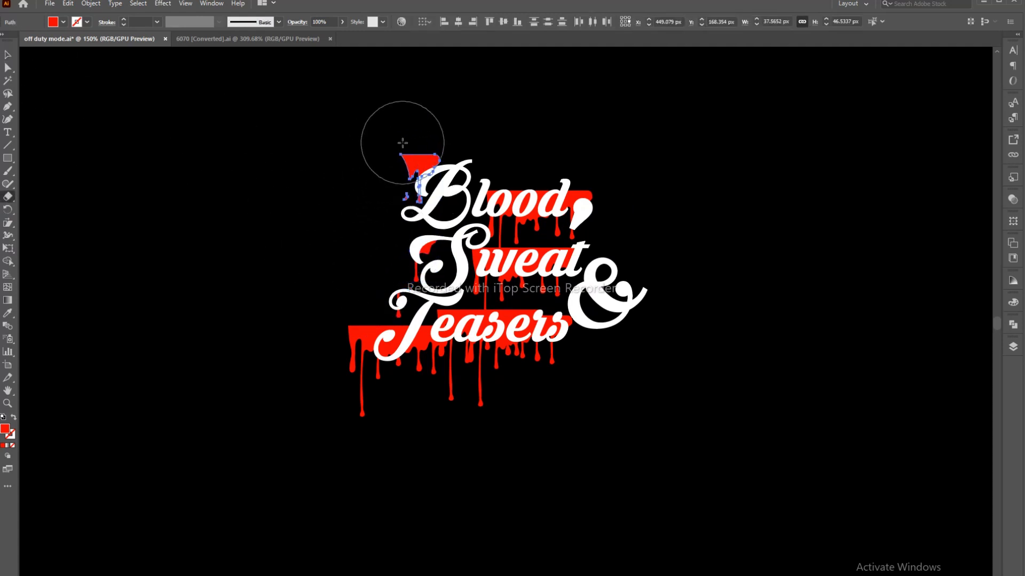
click(402, 143)
click(371, 182)
click(410, 137)
Erase the parts of the lower red drip that stick out around the base of the T in Teasers
click(8, 55)
click(55, 129)
click(397, 365)
click(7, 197)
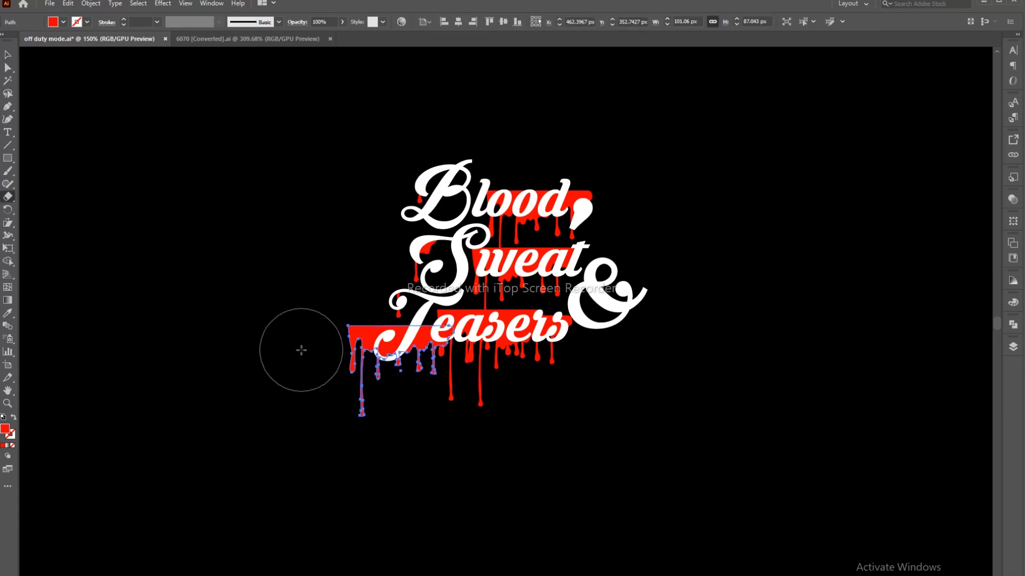
click(338, 332)
click(330, 390)
click(390, 314)
click(458, 319)
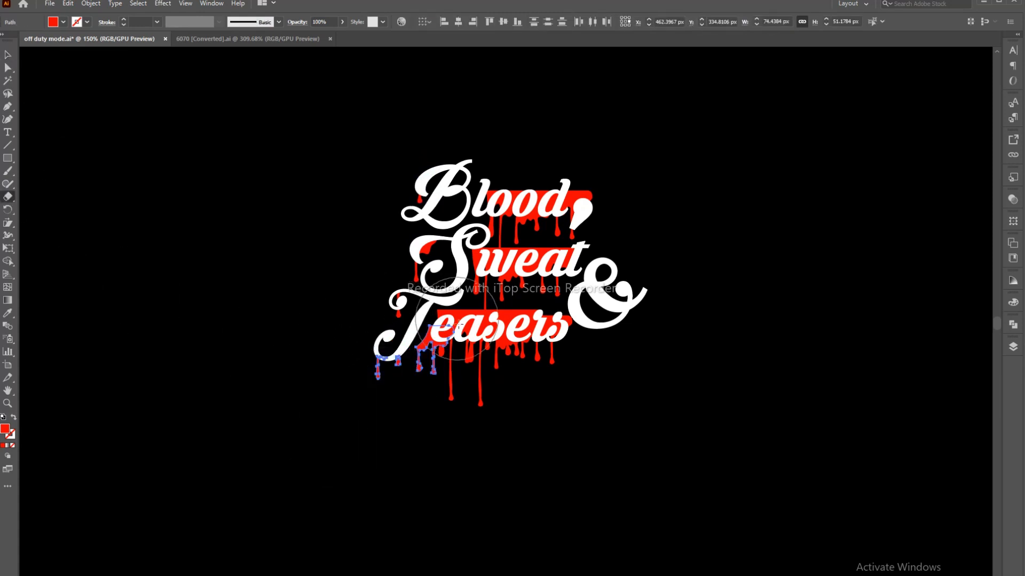
click(454, 359)
Erase the leftover excess of the small red drip at the top curl of the T in Teasers
click(8, 55)
click(246, 283)
click(399, 316)
click(7, 197)
click(388, 267)
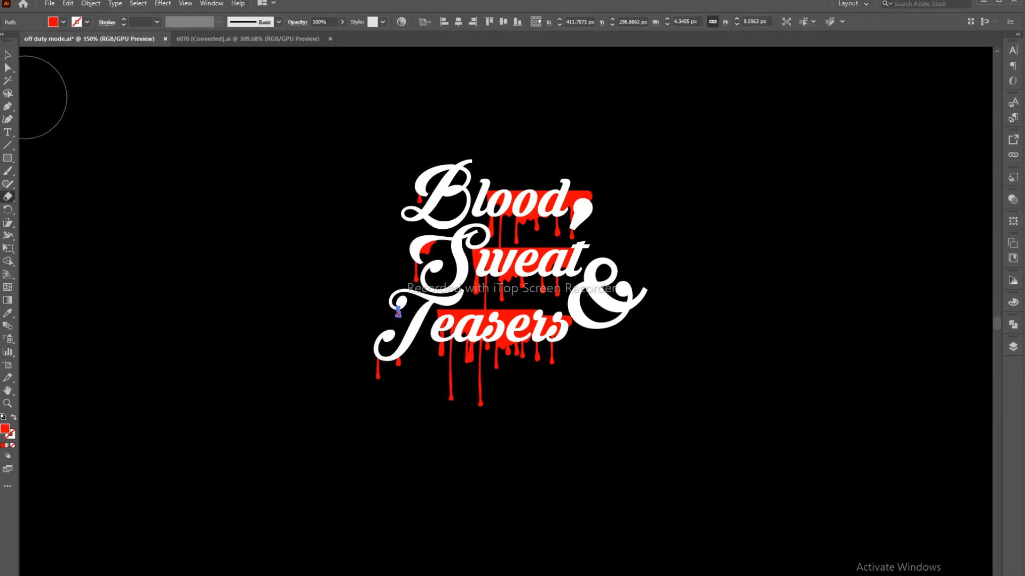
Erase the upper band of the red drip behind the last letters of Teasers, keeping its hanging drops
click(7, 55)
click(459, 417)
click(481, 403)
key(shift+e)
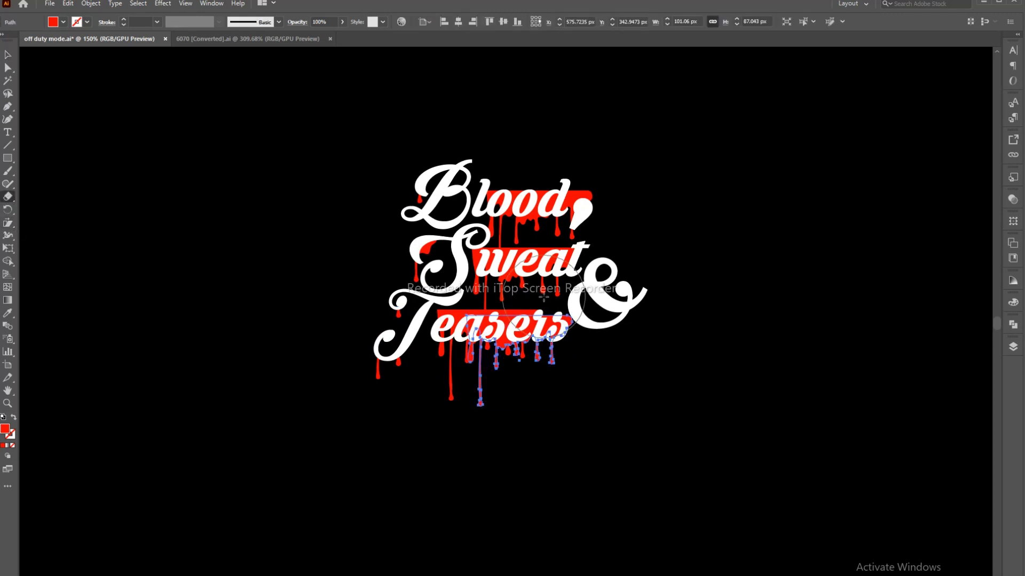
mouse_move(544, 329)
mouse_down()
mouse_move(515, 334)
mouse_move(572, 317)
mouse_up()
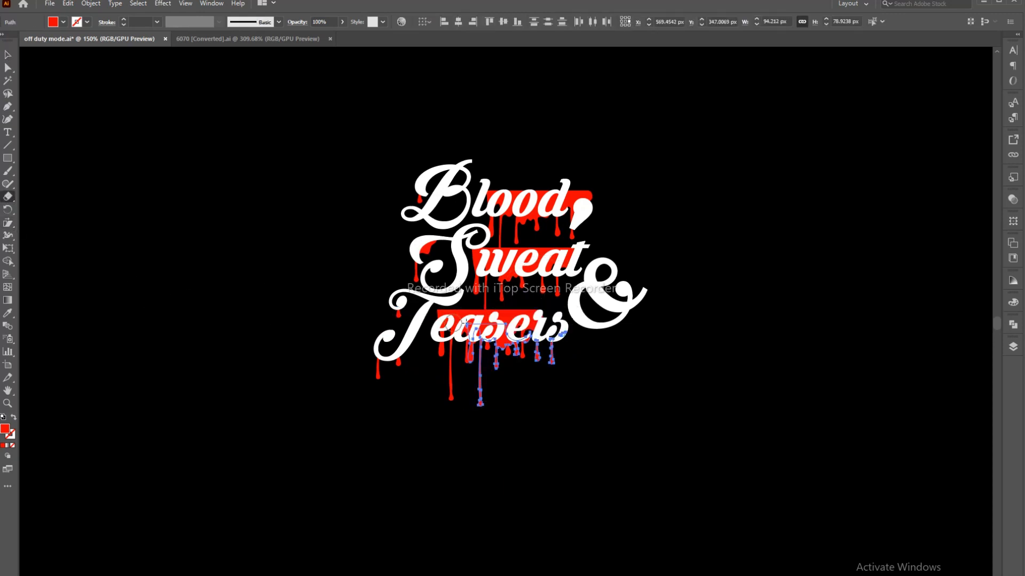
drag(461, 323, 512, 326)
Erase the upper band of the remaining red drip behind the middle letters of Teasers, keeping the drops below the letters
click(8, 54)
click(446, 415)
click(451, 397)
click(7, 197)
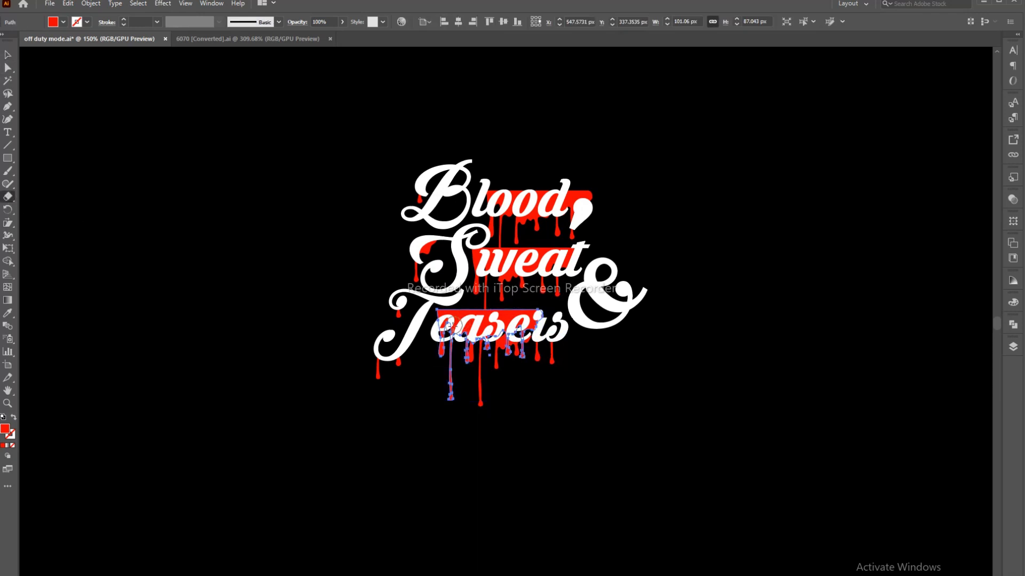
mouse_move(446, 327)
mouse_down()
mouse_move(560, 306)
mouse_move(486, 328)
mouse_move(518, 330)
mouse_move(553, 301)
mouse_up()
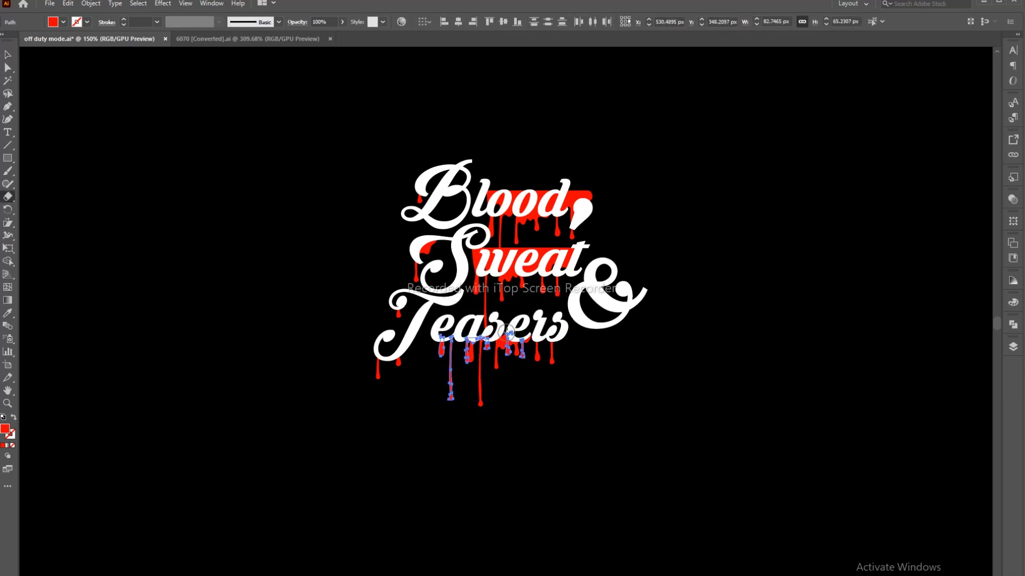
click(7, 55)
click(464, 389)
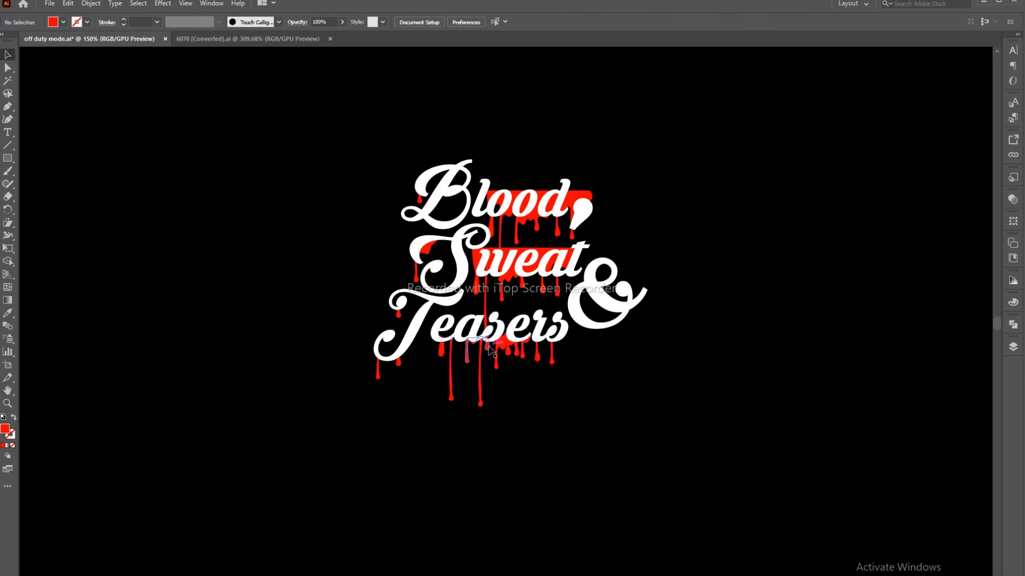
Erase the upper portion of the red drip behind the word Sweat
click(490, 291)
key(shift+e)
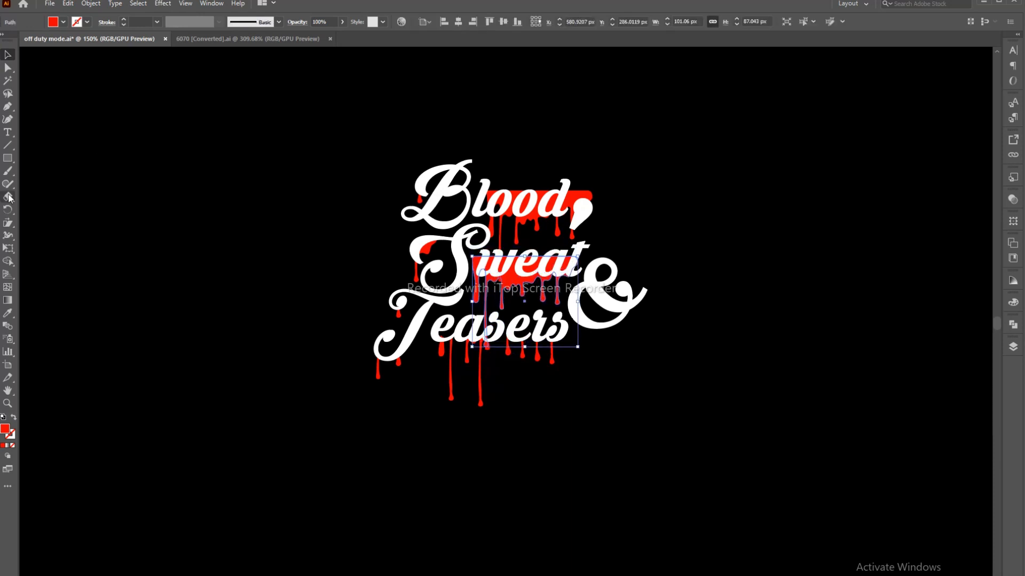
click(8, 55)
click(113, 168)
Nudge the trimmed main red drip under Sweat slightly to the right
click(557, 296)
key(Right)
key(Right)
key(Right)
key(Right)
key(Right)
key(Right)
key(Right)
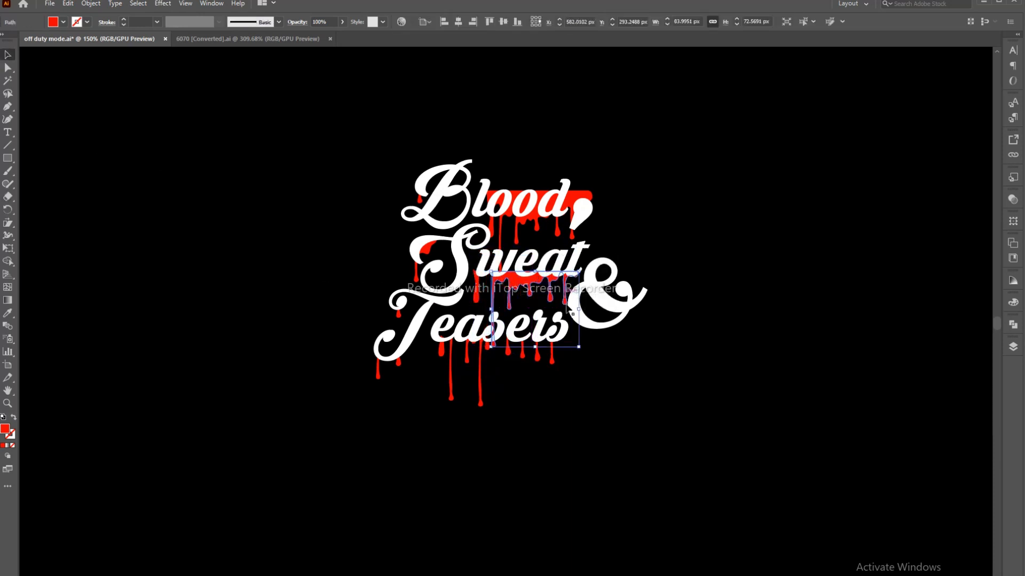
Nudge the separated short red drip under the w of Sweat slightly to the right
click(476, 295)
key(Right)
key(Right)
key(Right)
key(Right)
key(Right)
key(Right)
key(Right)
Erase the long thin strand of the Sweat drip that runs down over Teasers
click(507, 296)
key(shift+e)
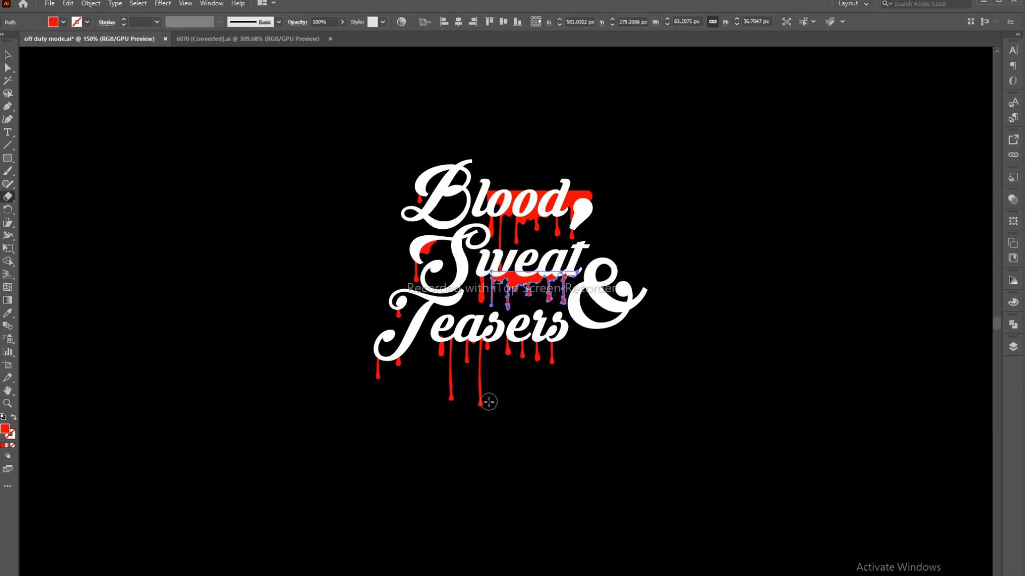
drag(488, 289, 486, 368)
click(7, 55)
click(256, 304)
Place a copy of the short red drip beside it under the w of Sweat
drag(481, 296, 493, 298)
drag(494, 305, 494, 294)
click(487, 430)
Move the red drip behind Blood slightly down and erase its upper band and the excess between the letters
click(517, 240)
key(Down)
key(Down)
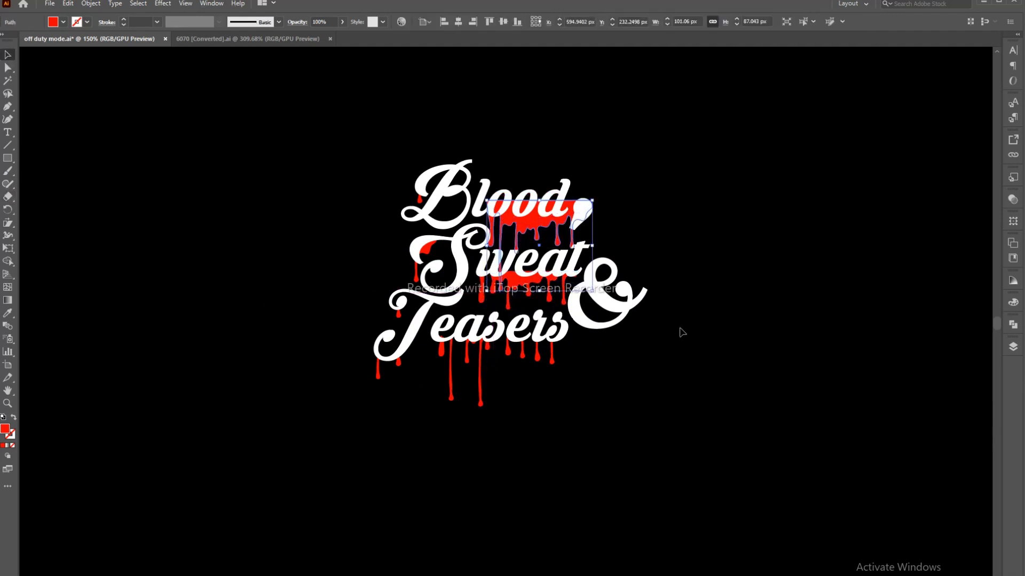
click(8, 197)
mouse_move(592, 199)
mouse_down()
mouse_move(487, 201)
mouse_move(499, 232)
mouse_move(509, 215)
mouse_up()
click(7, 55)
click(194, 286)
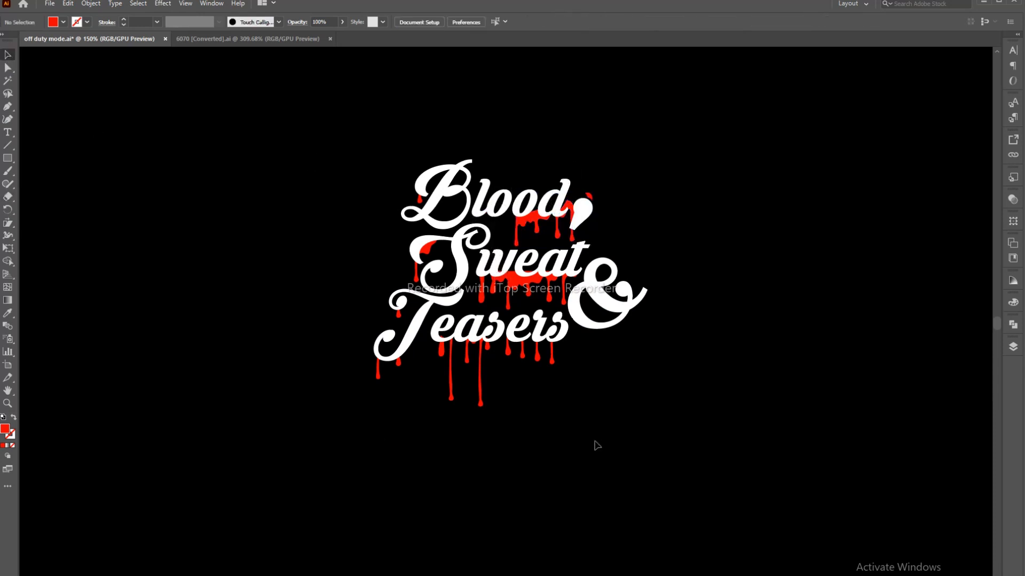
Place copies of the short red drip under the first letters of Blood and at the B's lower curl
drag(481, 298, 406, 242)
click(606, 402)
click(543, 444)
key(Up)
key(Up)
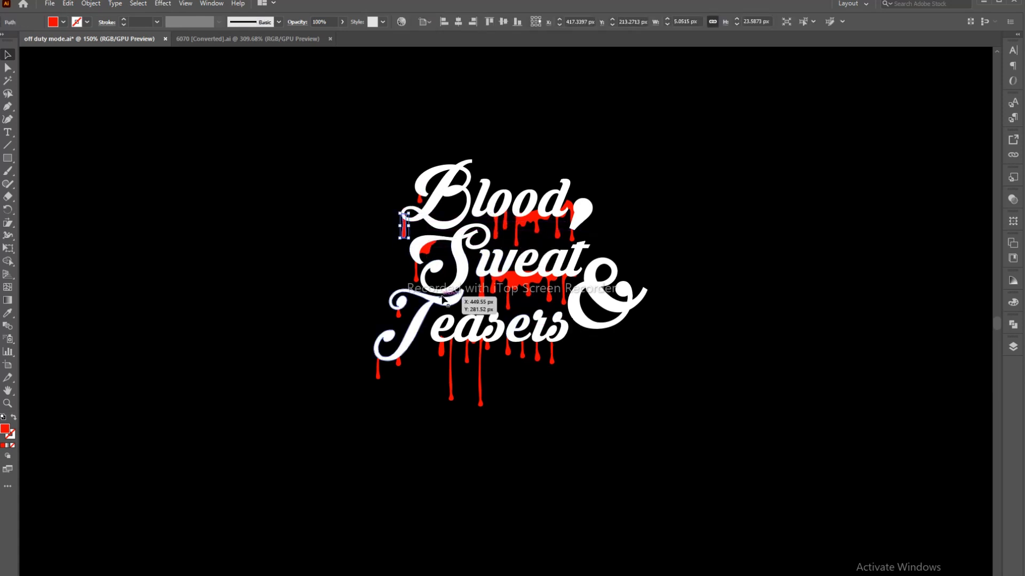
key(Right)
Move the small red drip at the T's top curl in Teasers slightly down
click(406, 400)
click(398, 314)
drag(399, 315, 399, 321)
click(424, 409)
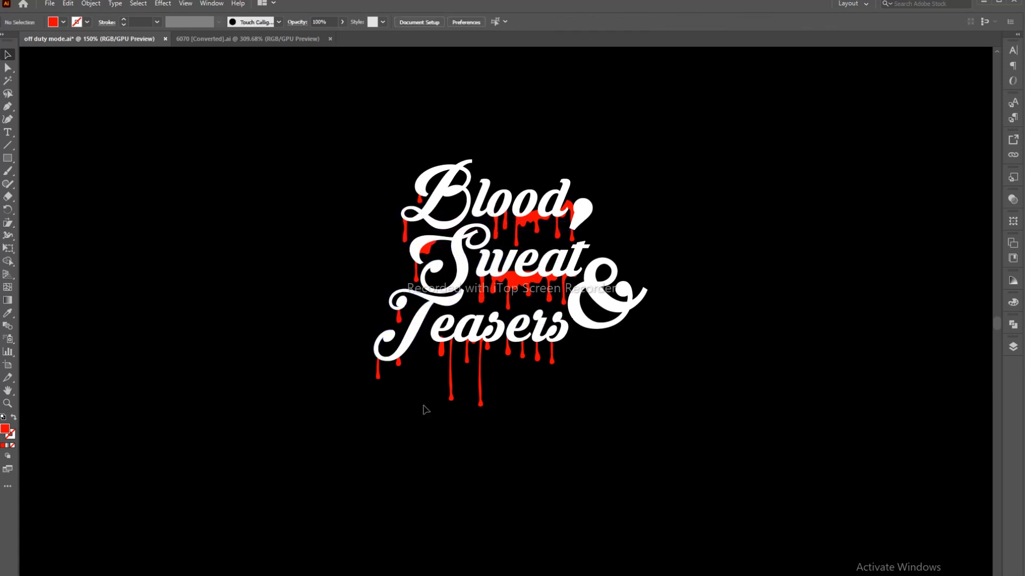
Place three copies of the red drips along the lower edge of the ampersand
drag(405, 233, 578, 327)
click(539, 395)
drag(538, 356, 590, 336)
drag(590, 337, 608, 346)
click(597, 394)
Erase the excess of the red drip between the d of Blood and the comma
click(570, 206)
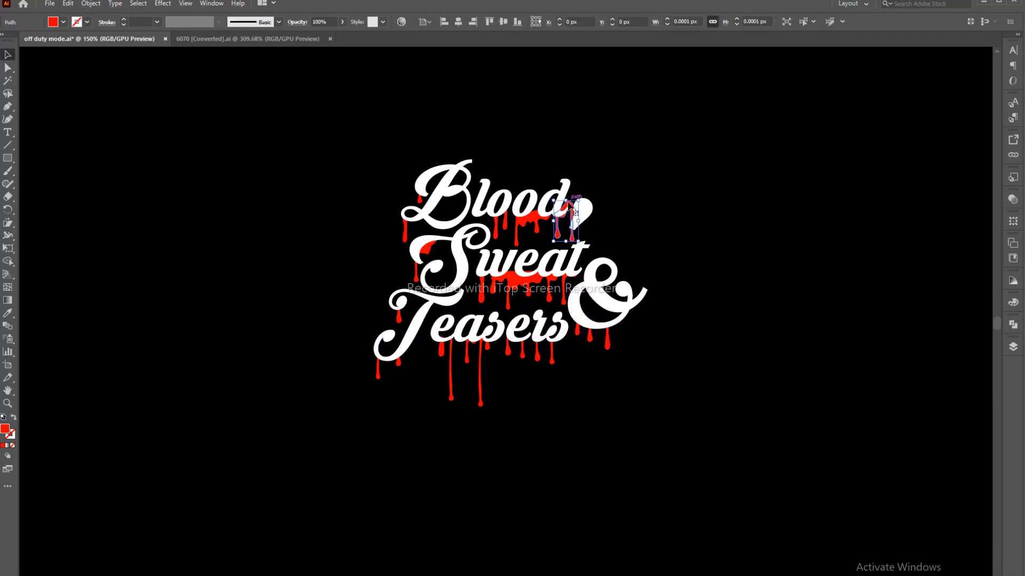
key(shift+e)
drag(555, 202, 589, 212)
key(v)
click(168, 188)
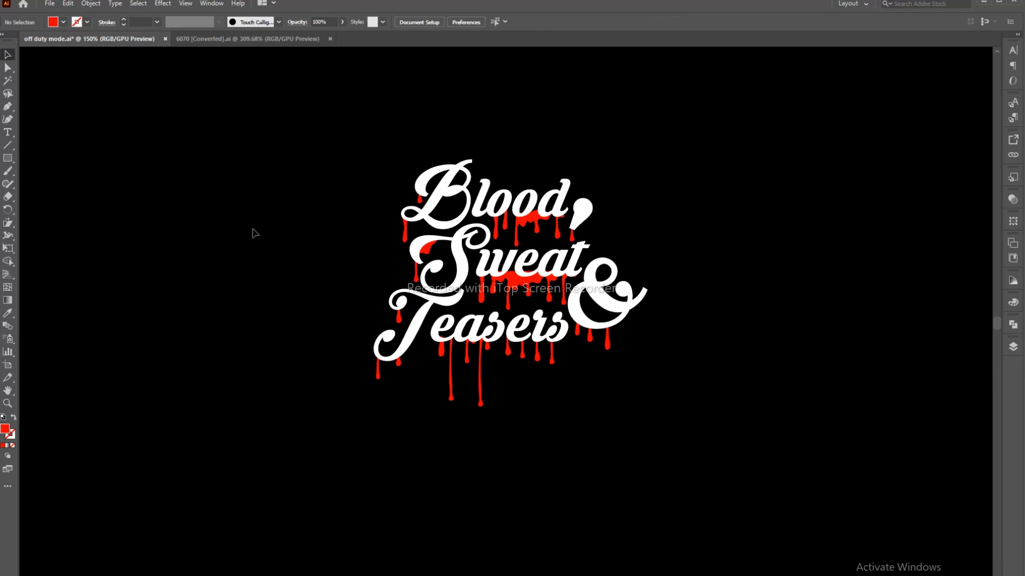
Erase the excess red showing inside the upper curve of the S in Sweat
click(432, 247)
key(shift+e)
drag(431, 245, 410, 248)
key(v)
click(171, 171)
Nudge the short red drip under the first e of Teasers slightly to the left
click(442, 350)
key(Left)
key(Left)
key(Left)
key(Left)
key(Left)
key(Left)
click(437, 440)
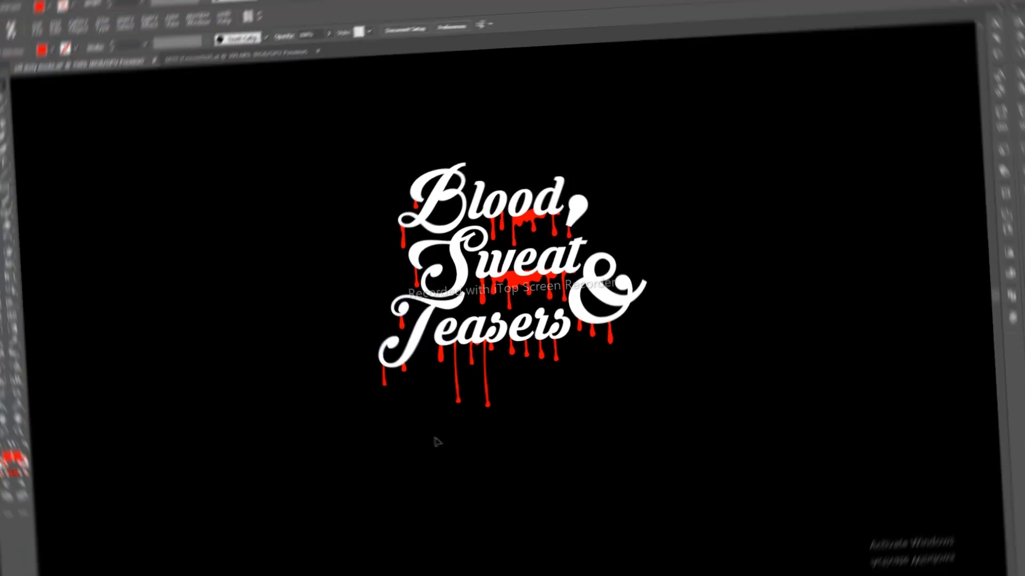
Fill the entire design, lettering and drips, with white
drag(308, 149, 713, 434)
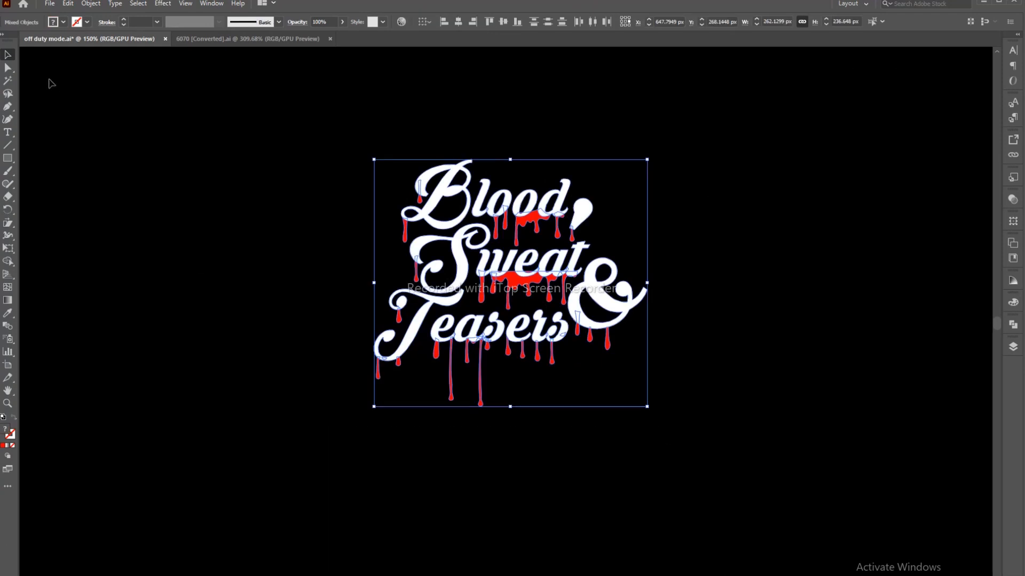
click(55, 23)
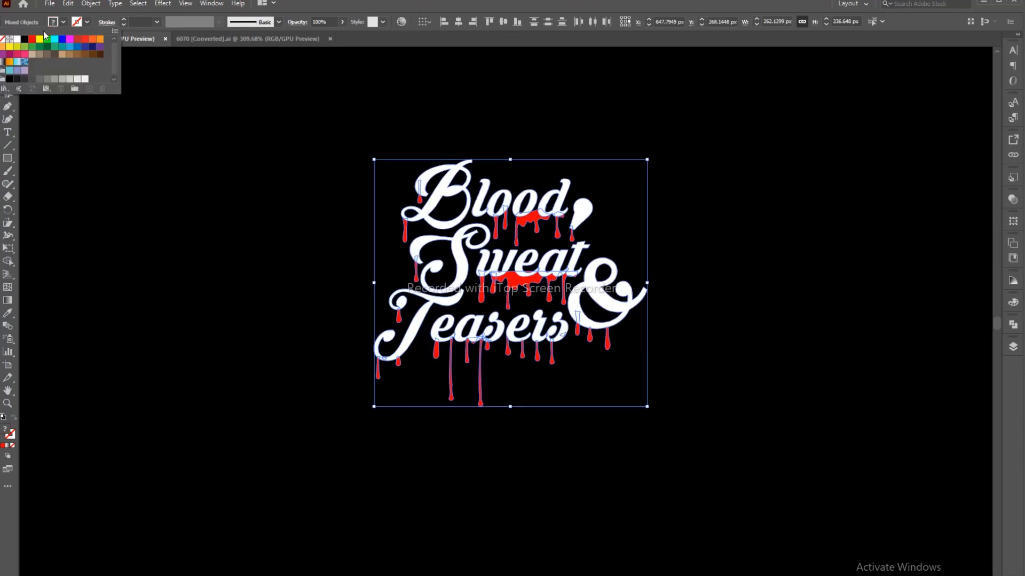
click(16, 40)
click(301, 214)
click(301, 214)
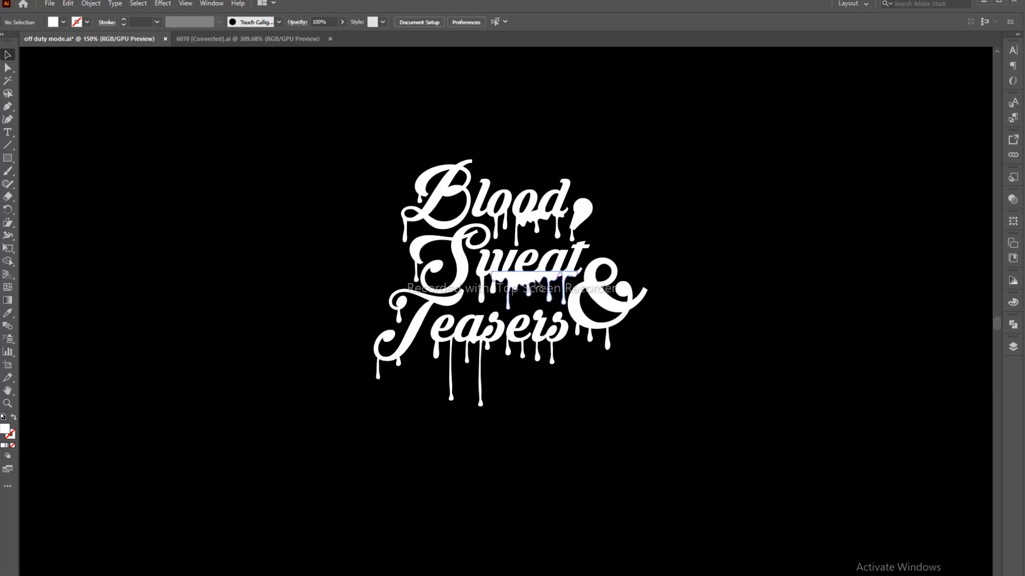
Erase the excess along the straight top edge of the white drip under Sweat, following the letter bottoms
click(517, 288)
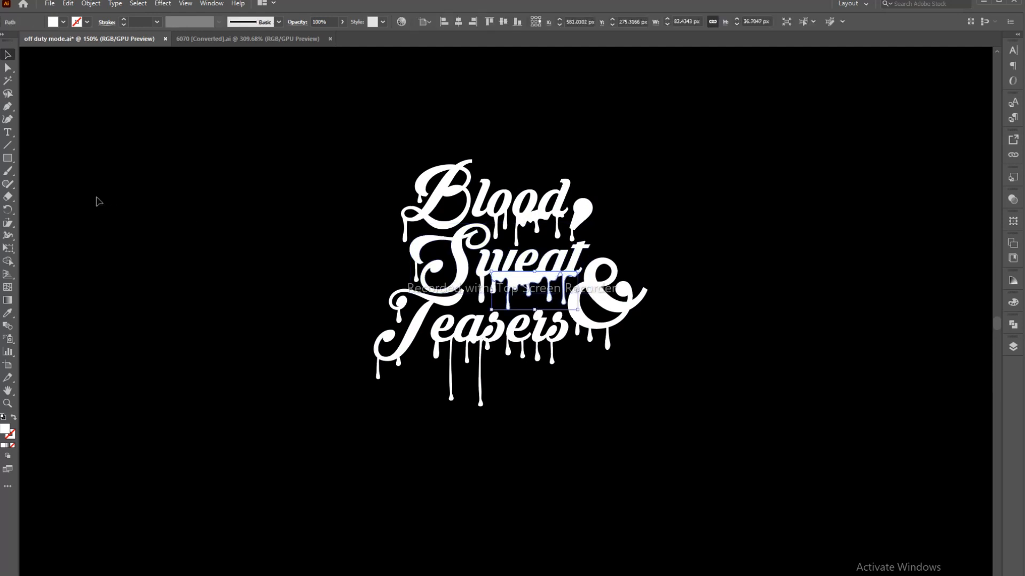
click(8, 197)
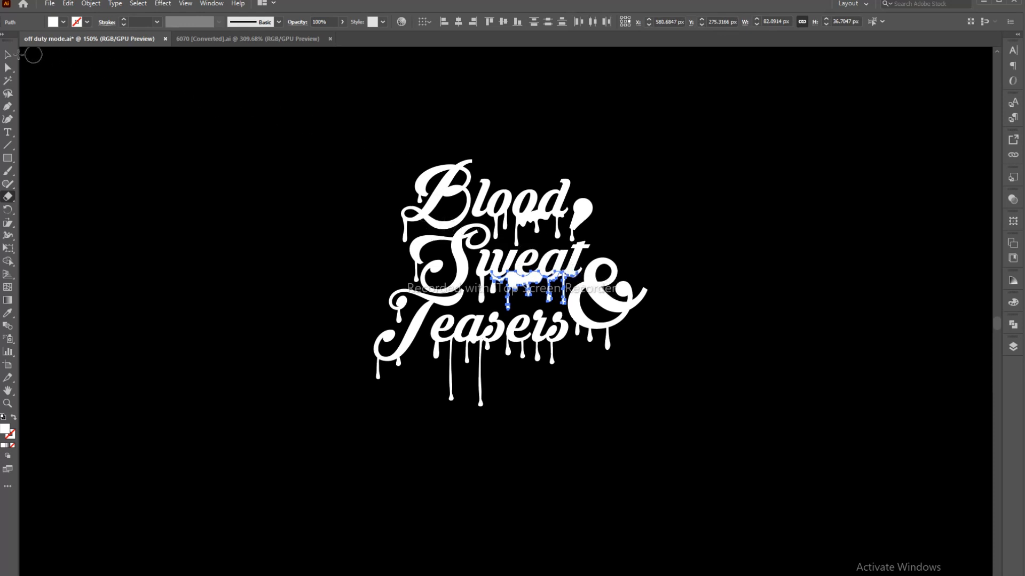
click(8, 54)
click(158, 158)
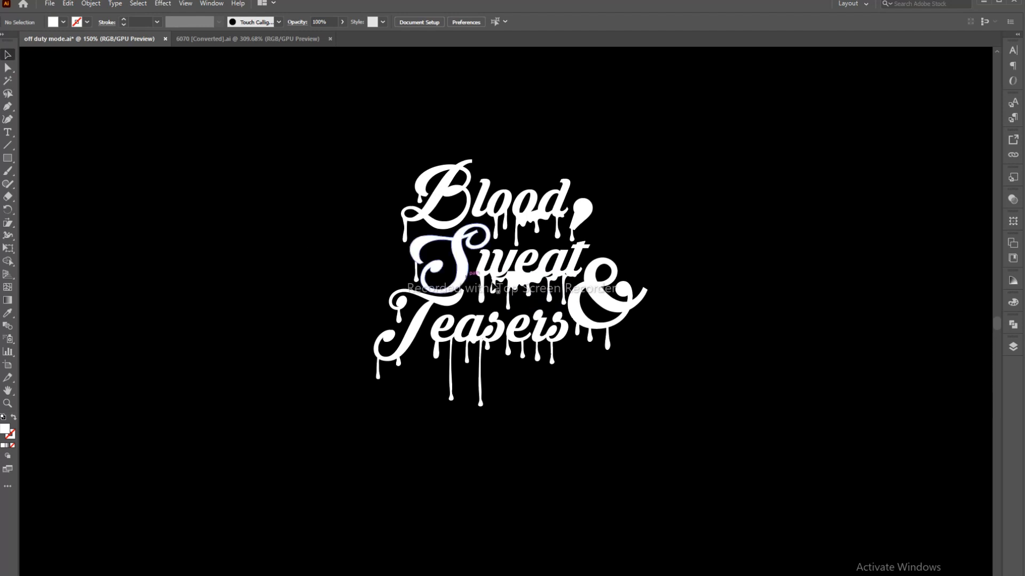
Trim the remaining excess from the left section of the white drip beneath Sweat
click(513, 291)
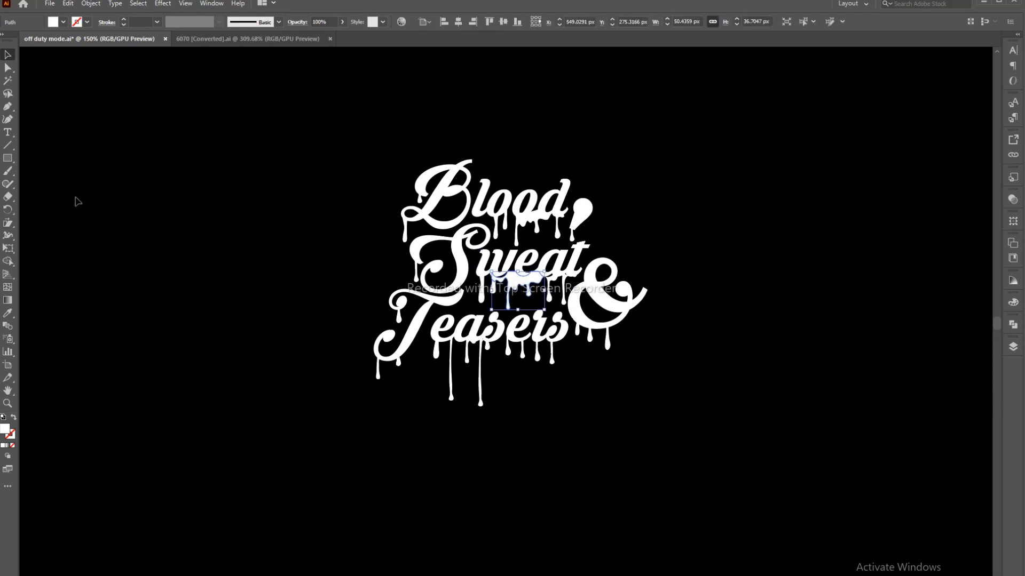
click(8, 197)
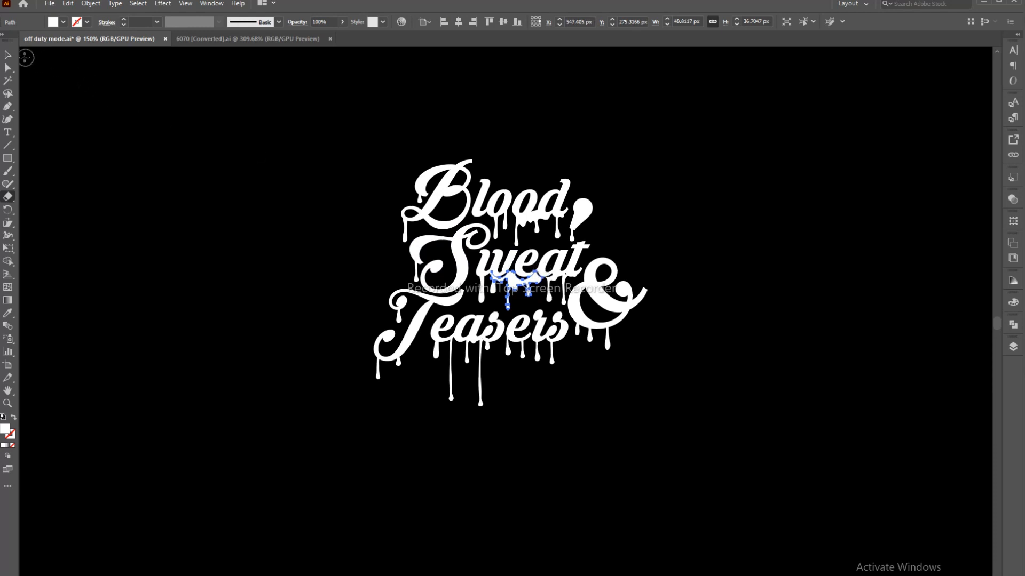
click(8, 55)
drag(140, 160, 232, 220)
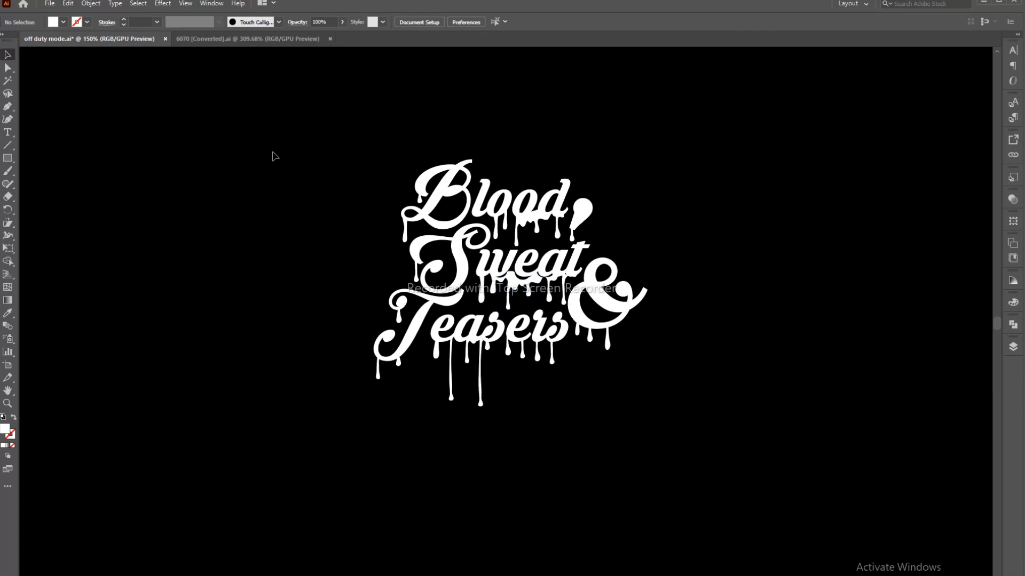
Group all the lettering and drips into one object
drag(274, 156, 766, 425)
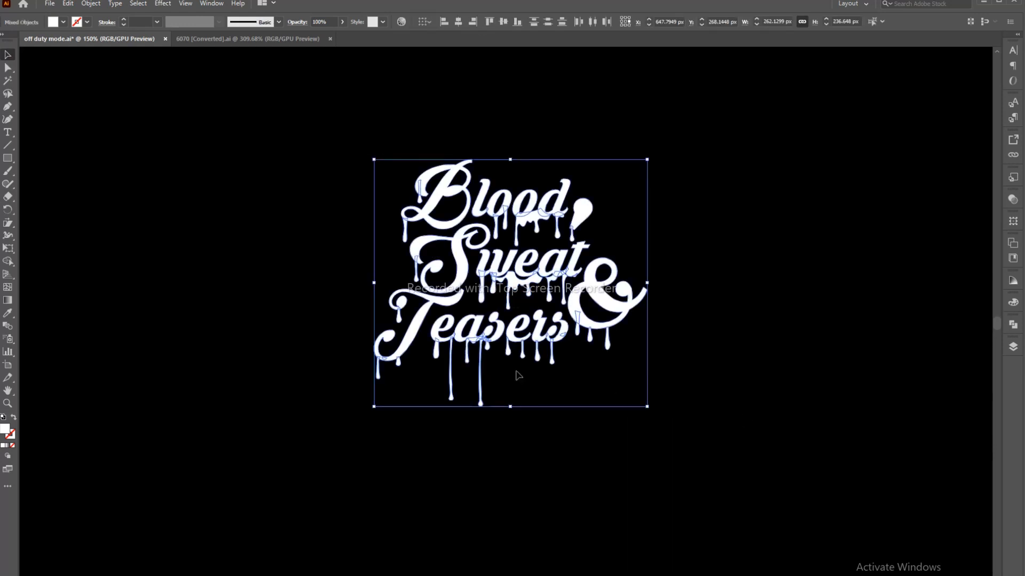
right_click(183, 290)
click(222, 372)
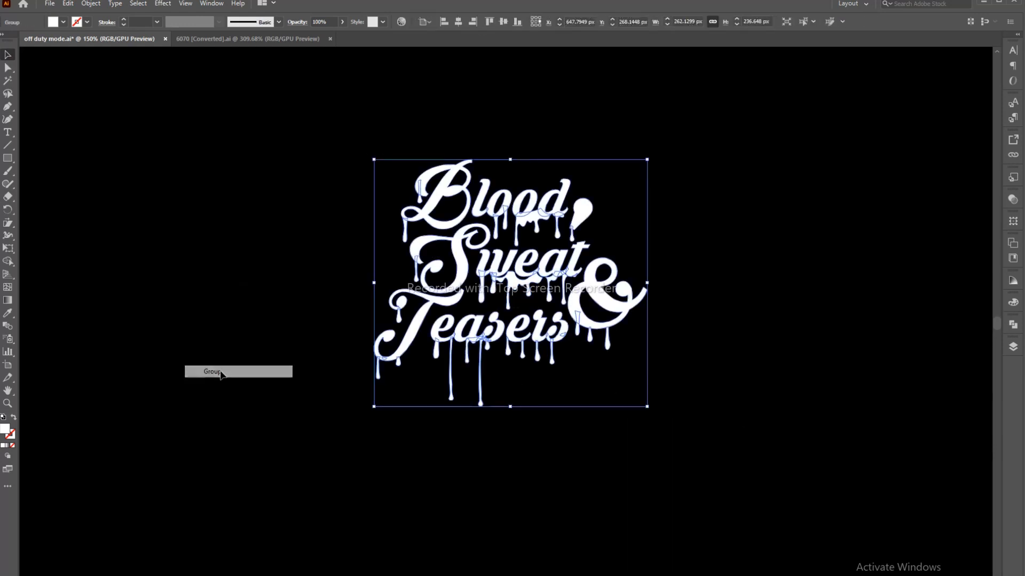
click(222, 338)
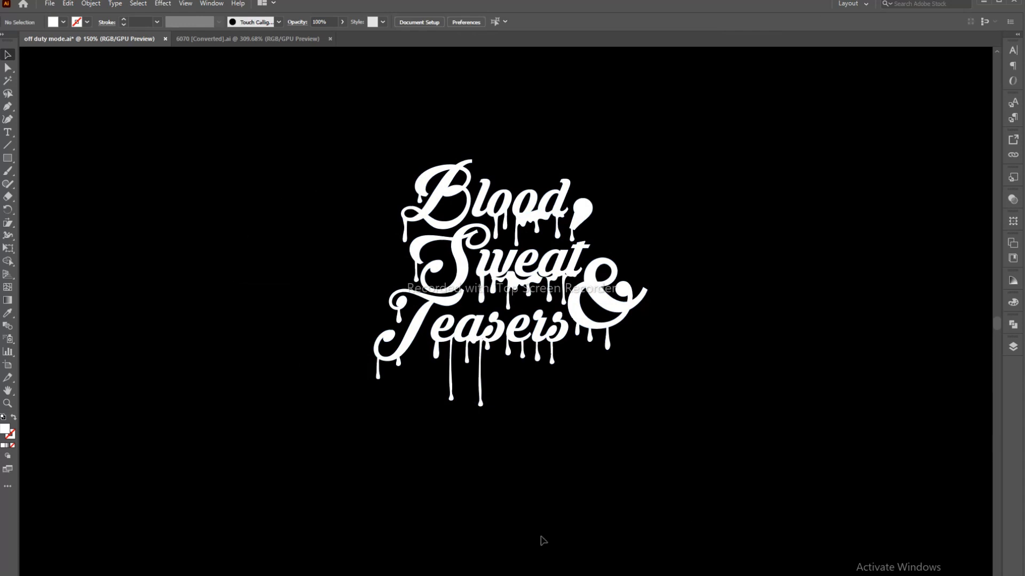
Copy the grouped design and paste the duplicate directly behind it
drag(210, 164, 701, 429)
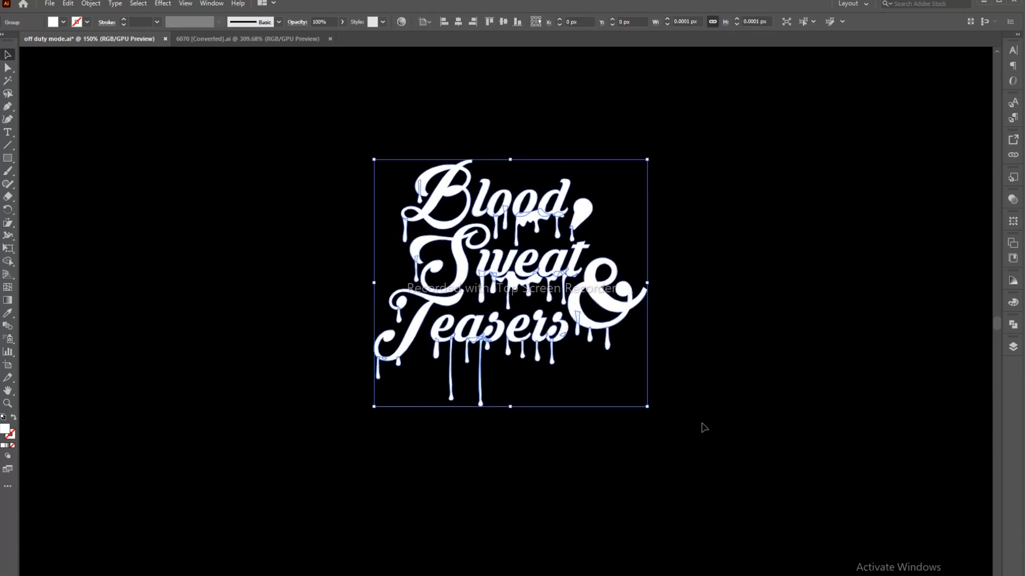
click(68, 4)
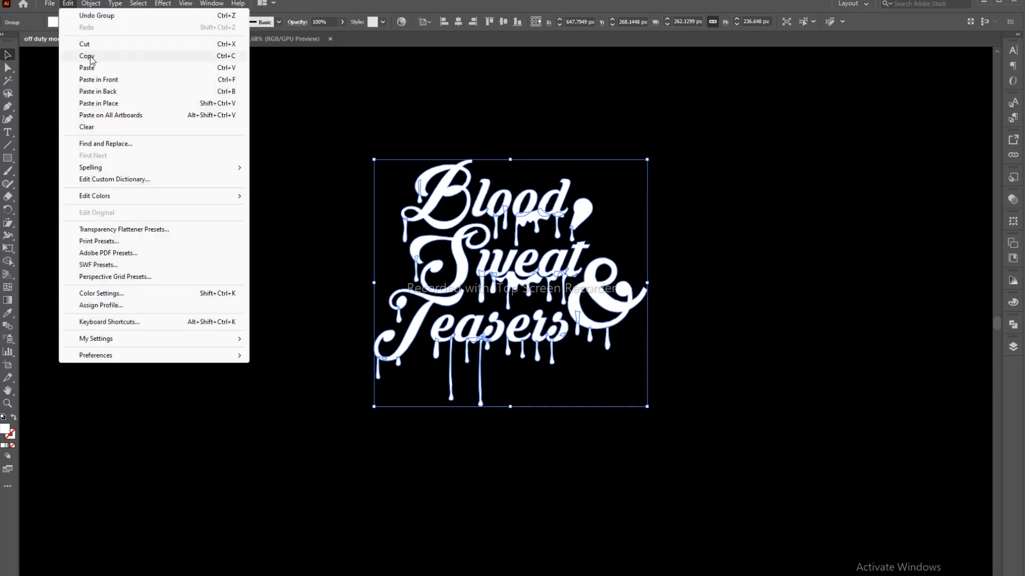
click(88, 57)
click(68, 5)
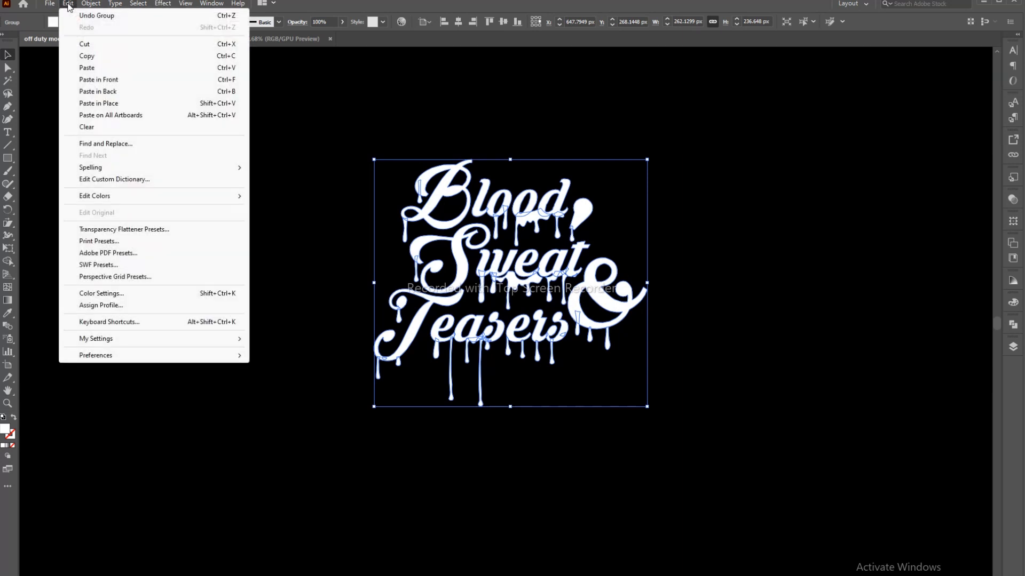
click(109, 92)
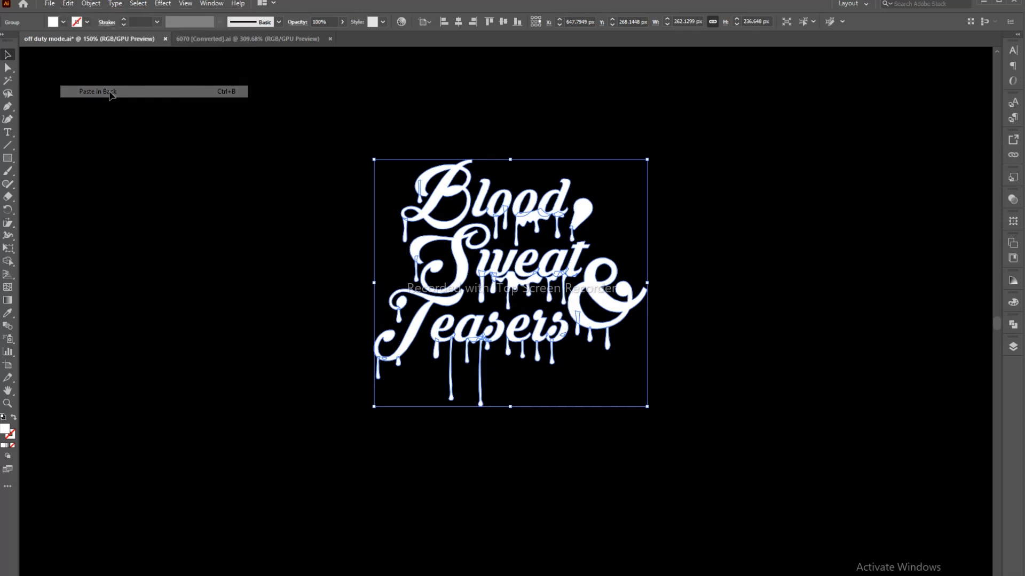
Fill the rear duplicate of the lettering with red and give it an Offset Path effect with round joins
click(55, 24)
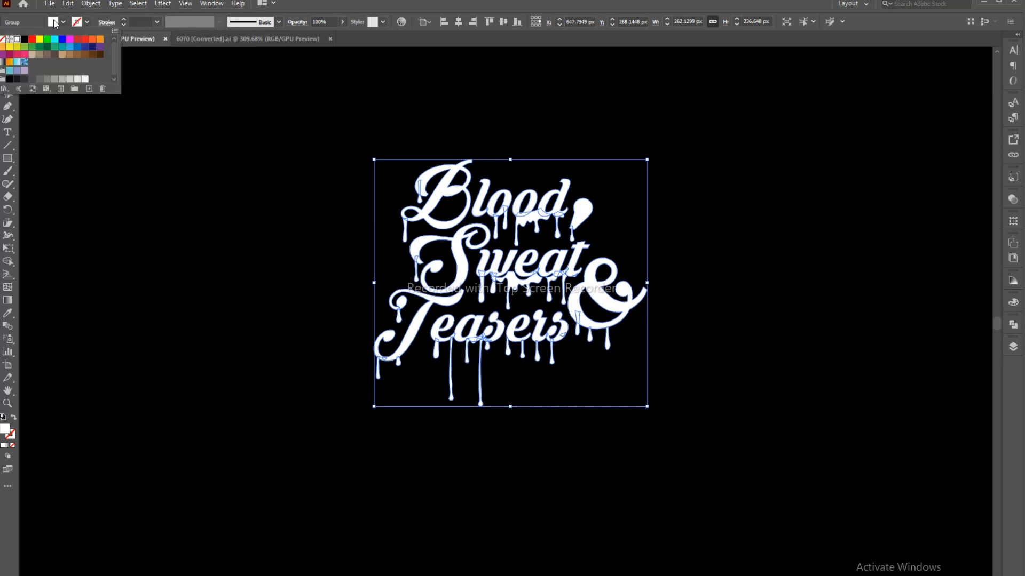
click(32, 39)
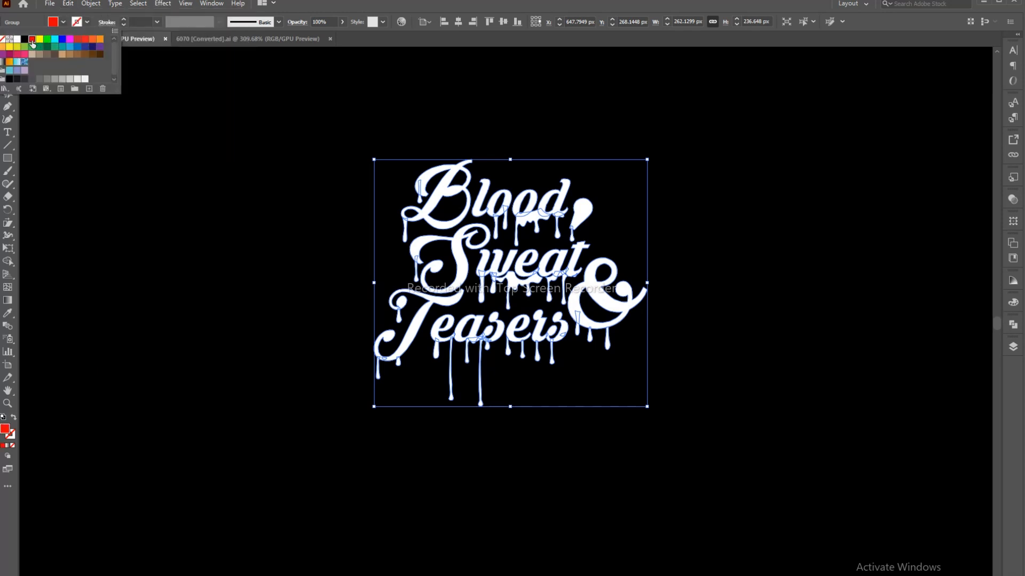
click(159, 7)
click(159, 7)
mouse_move(188, 104)
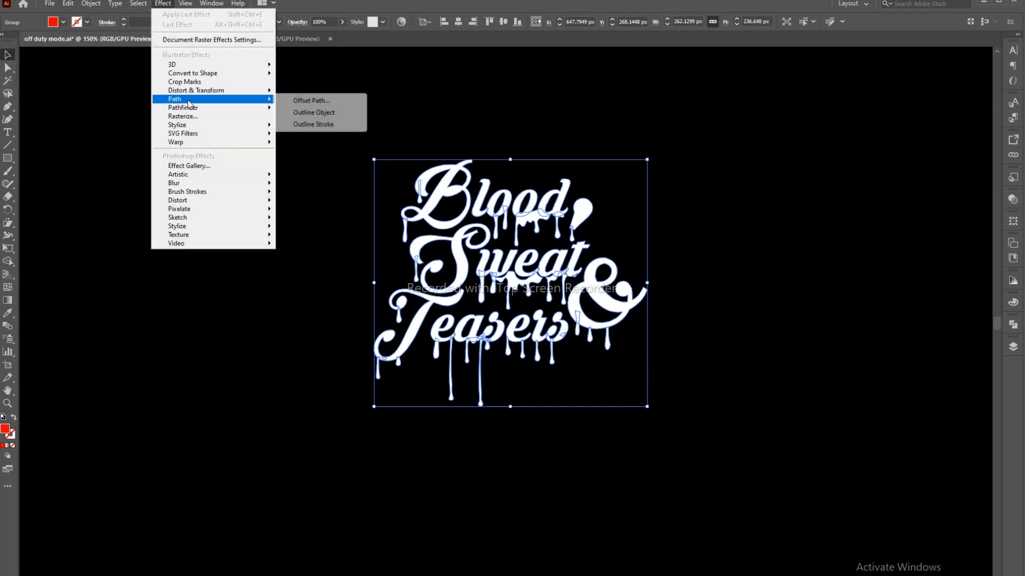
click(326, 101)
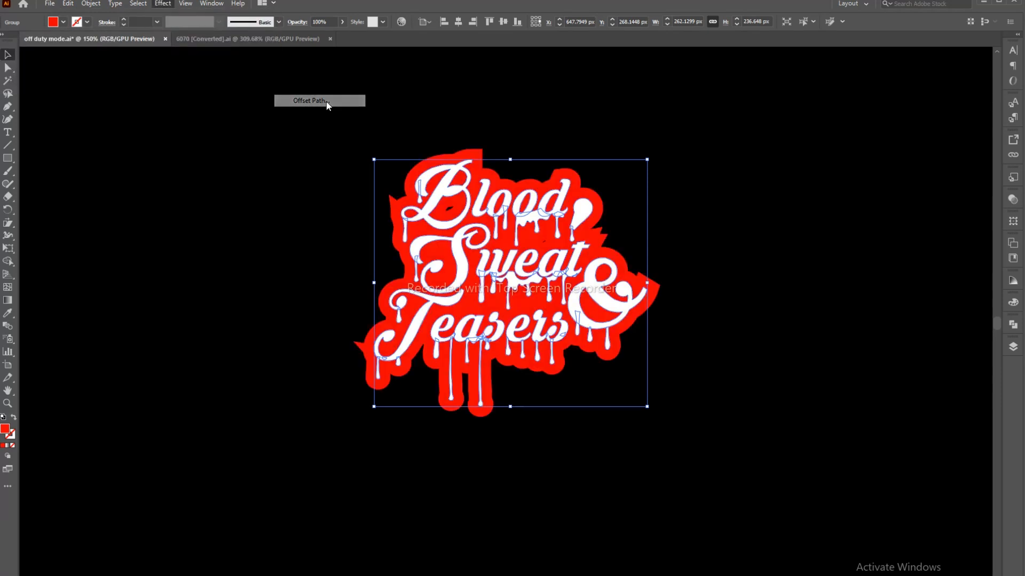
click(754, 162)
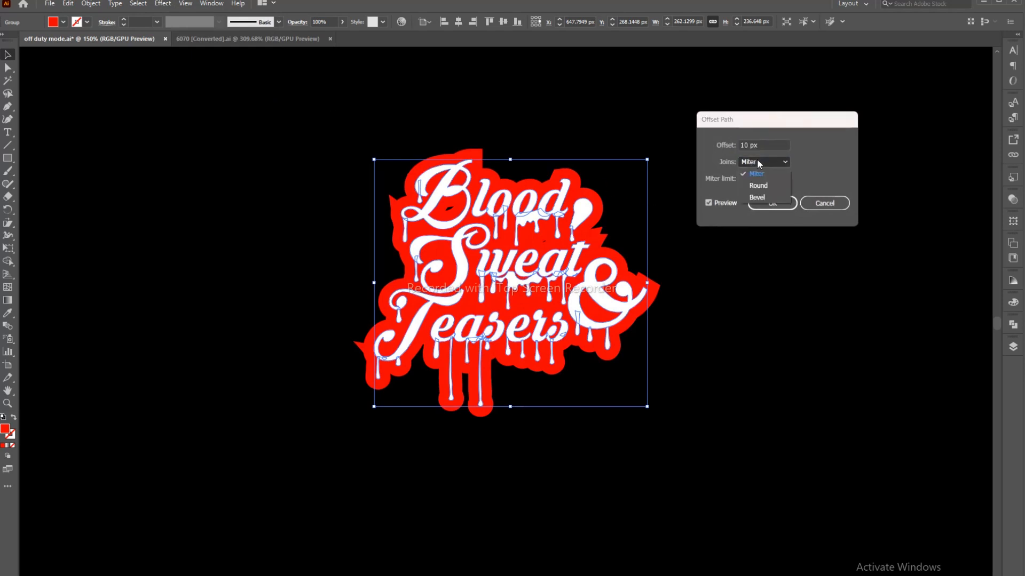
click(757, 184)
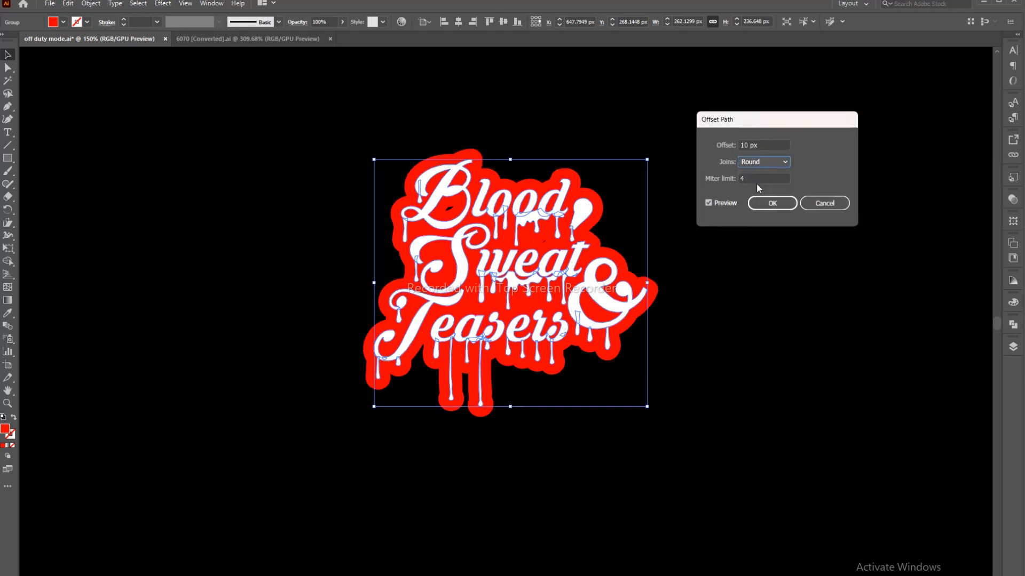
Set the red duplicate's offset distance to 14 px and apply the effect
click(767, 145)
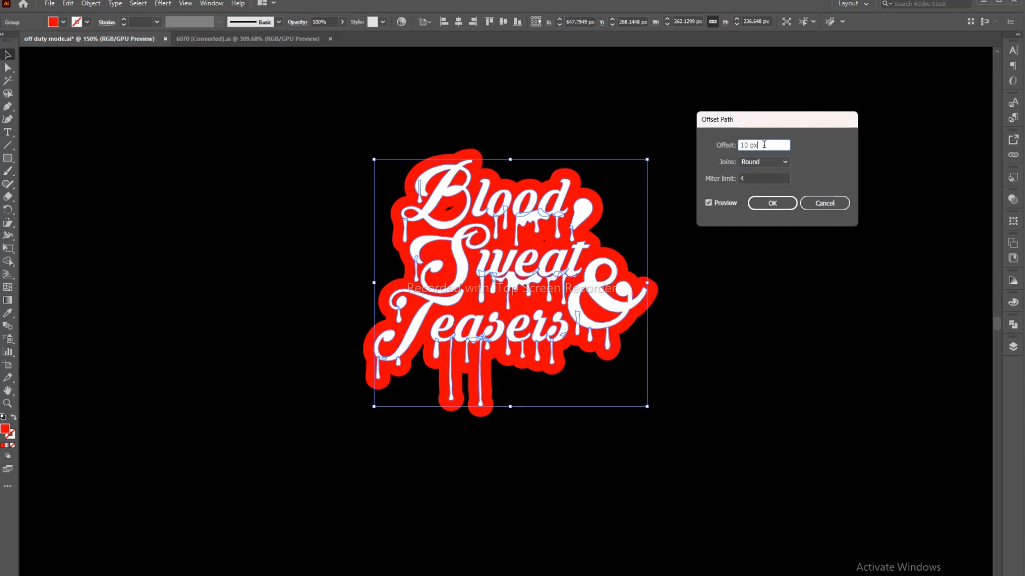
key(Down)
key(Up)
key(Up)
key(Up)
key(Up)
key(Up)
click(770, 202)
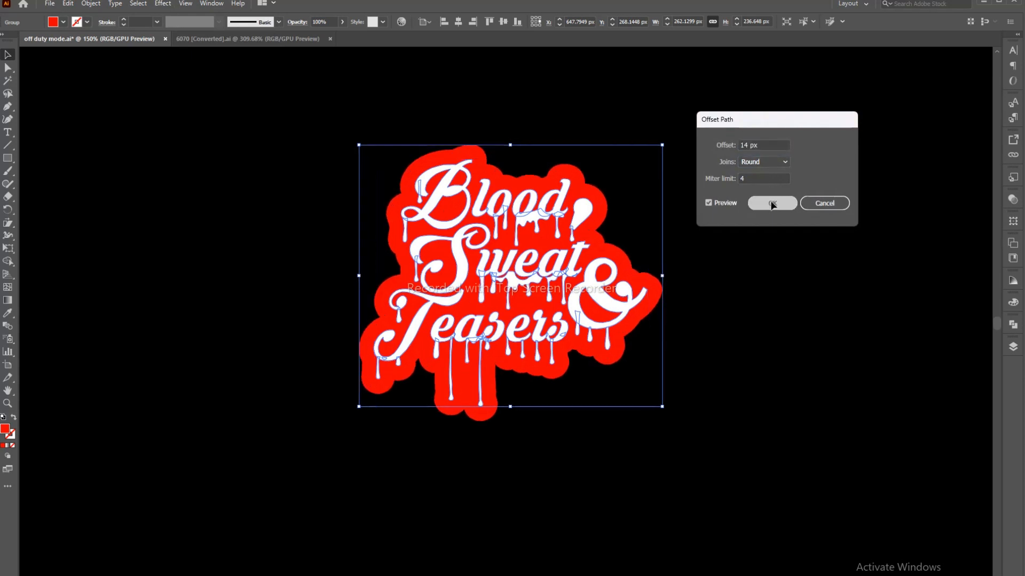
Expand the appearance of the red offset and unite its overlapping pieces into one shape
click(92, 4)
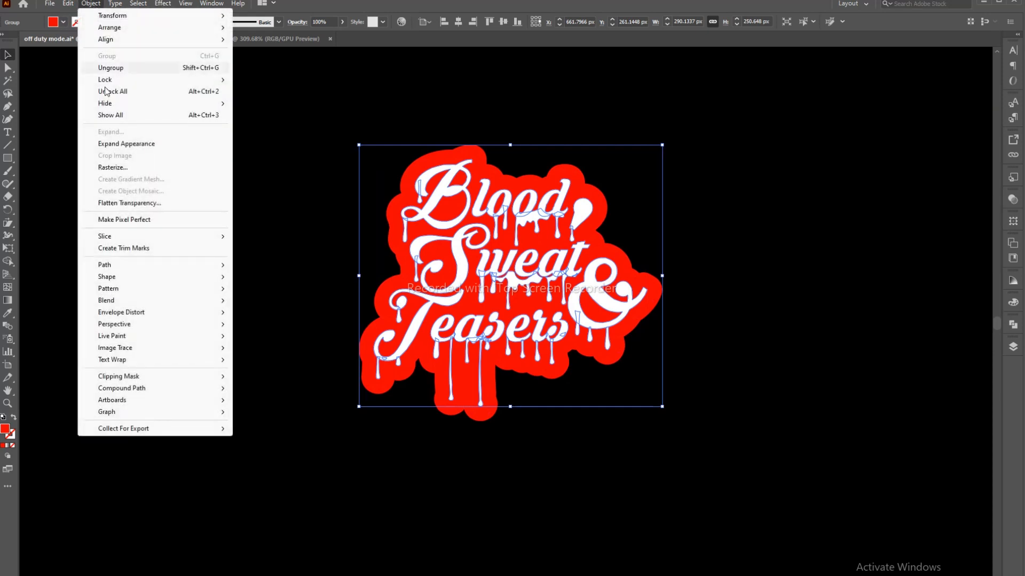
click(143, 145)
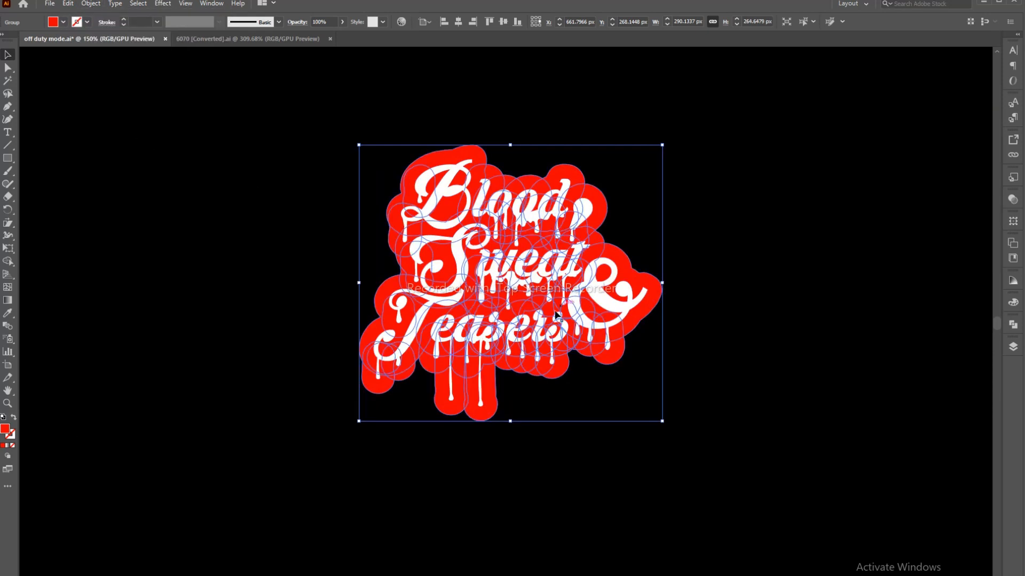
click(1013, 324)
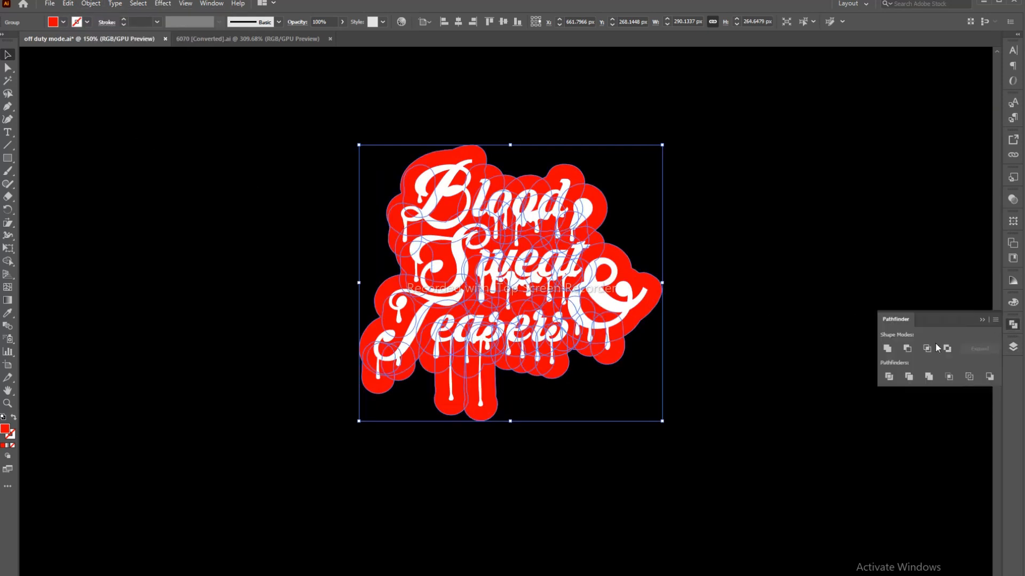
click(886, 349)
click(981, 320)
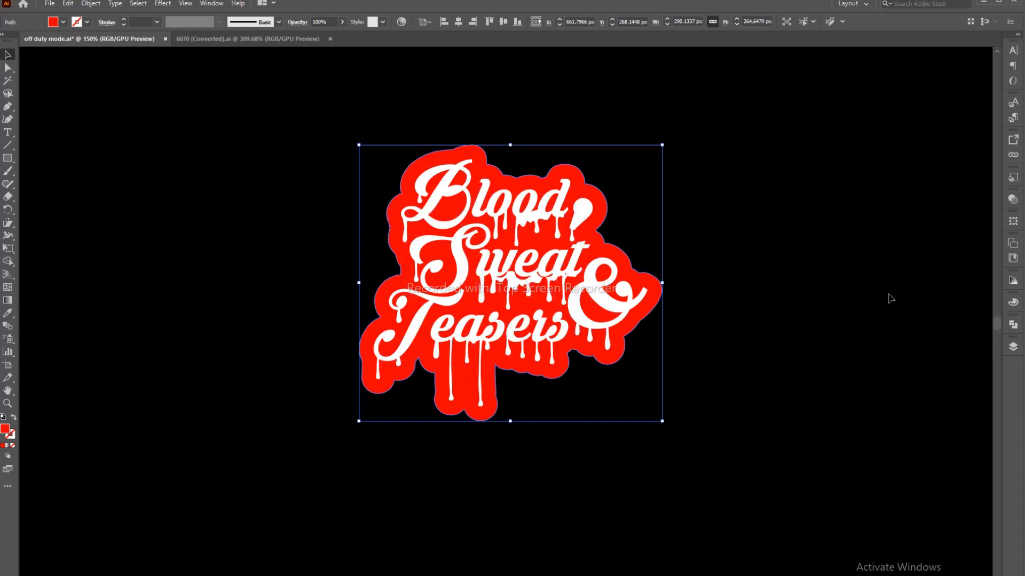
click(887, 298)
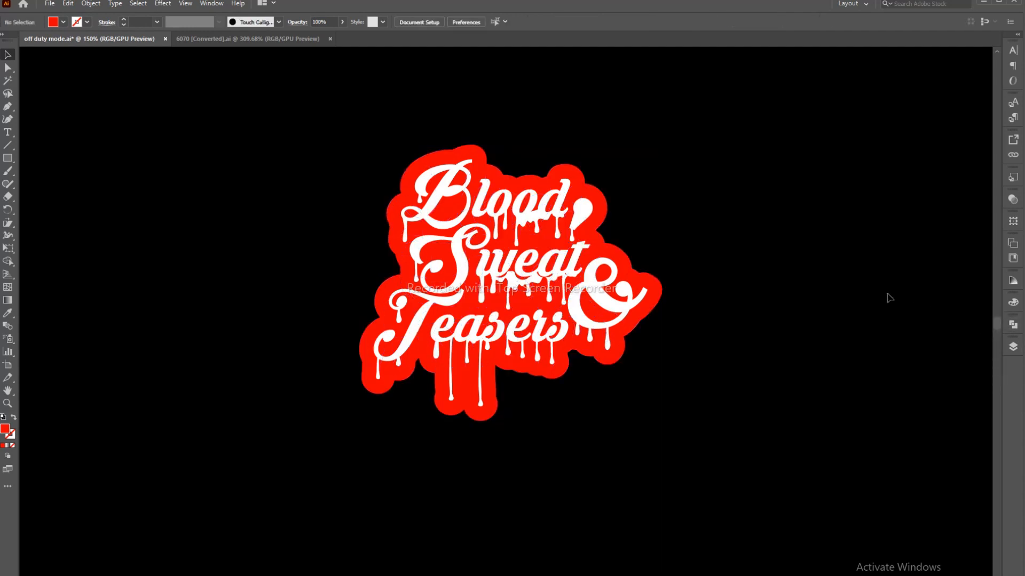
Nudge the red backing shape 10 px down and 5 px to the right behind the white lettering
click(646, 318)
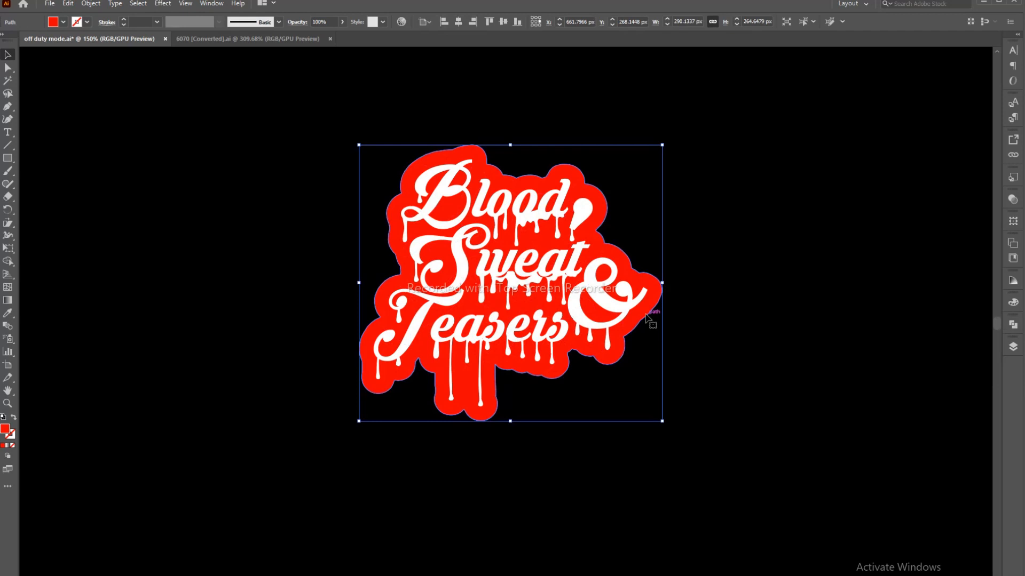
key(Down)
key(Down)
key(Down)
key(Down)
key(Down)
key(Down)
key(Down)
key(Down)
key(Down)
key(Down)
key(Down)
key(Down)
key(Down)
key(Right)
key(Right)
key(Right)
key(Right)
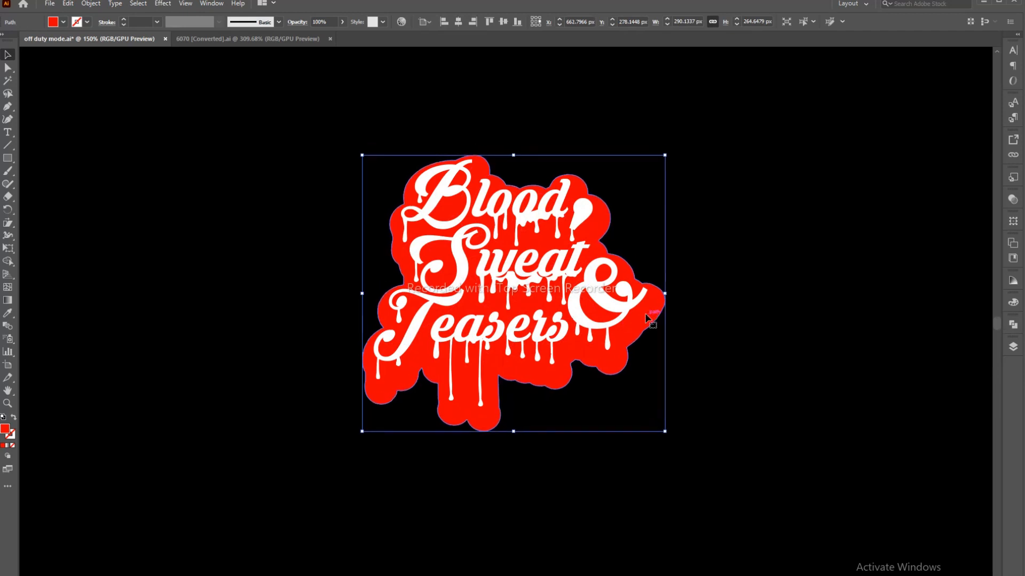
key(Right)
key(Right)
key(Right)
key(Right)
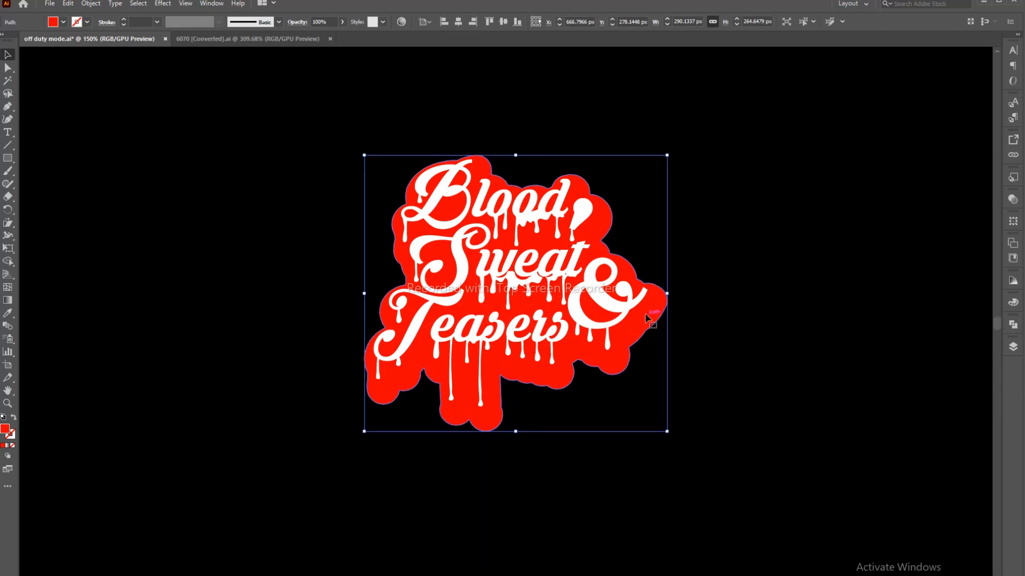
click(780, 356)
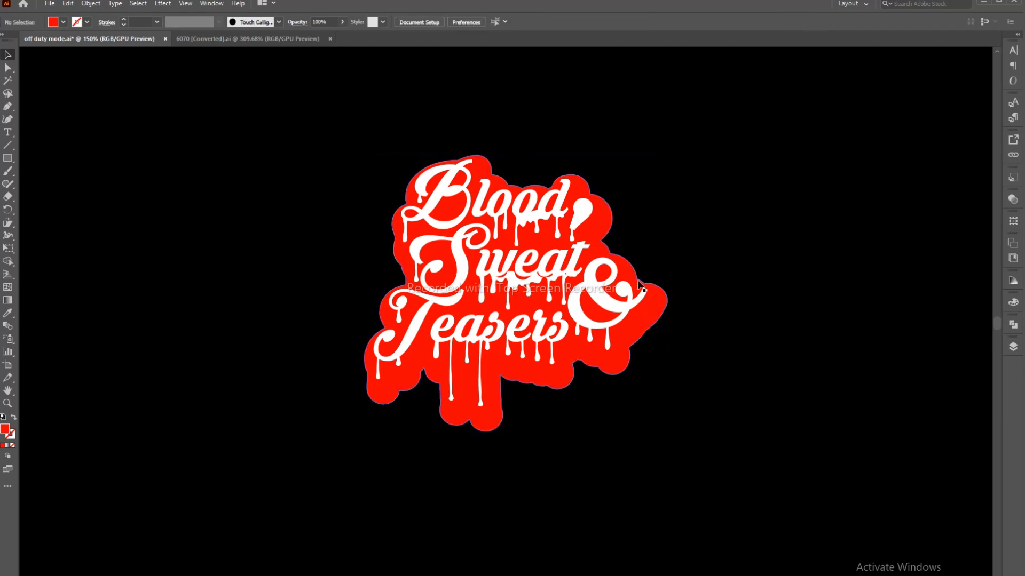
Paste a copy of the white lettering group directly behind it and fill the copy with black
click(524, 279)
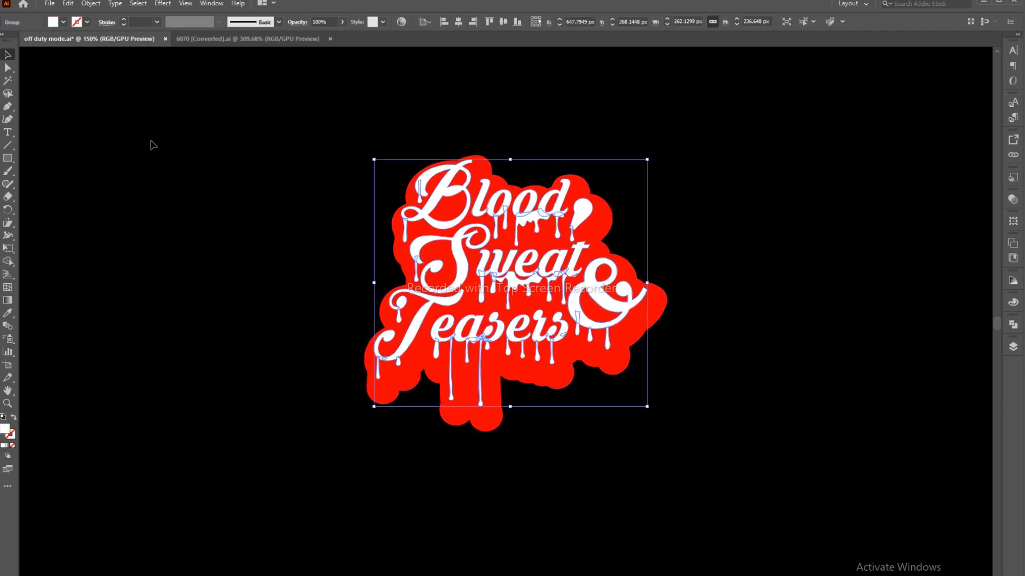
click(67, 5)
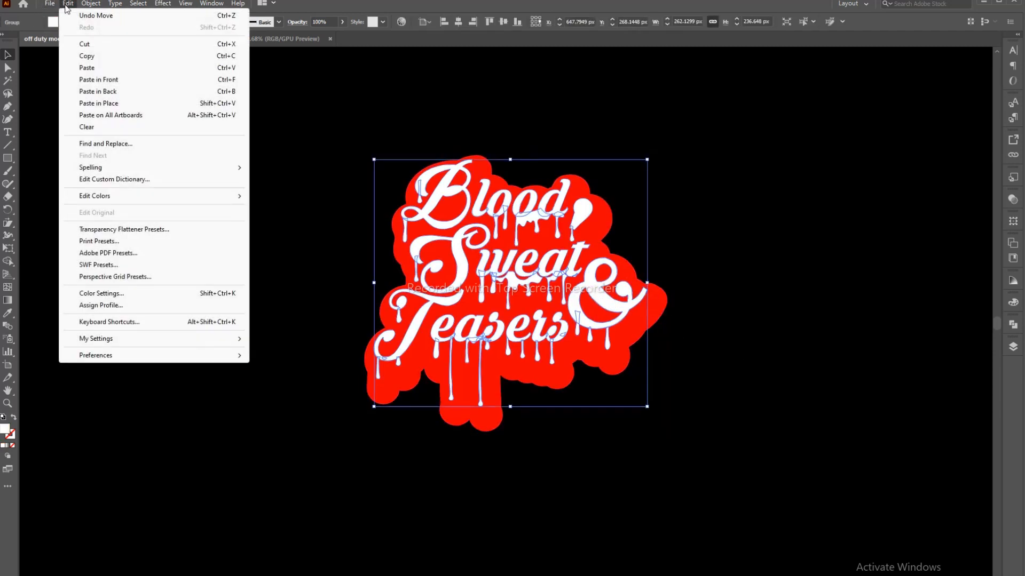
click(83, 57)
click(68, 5)
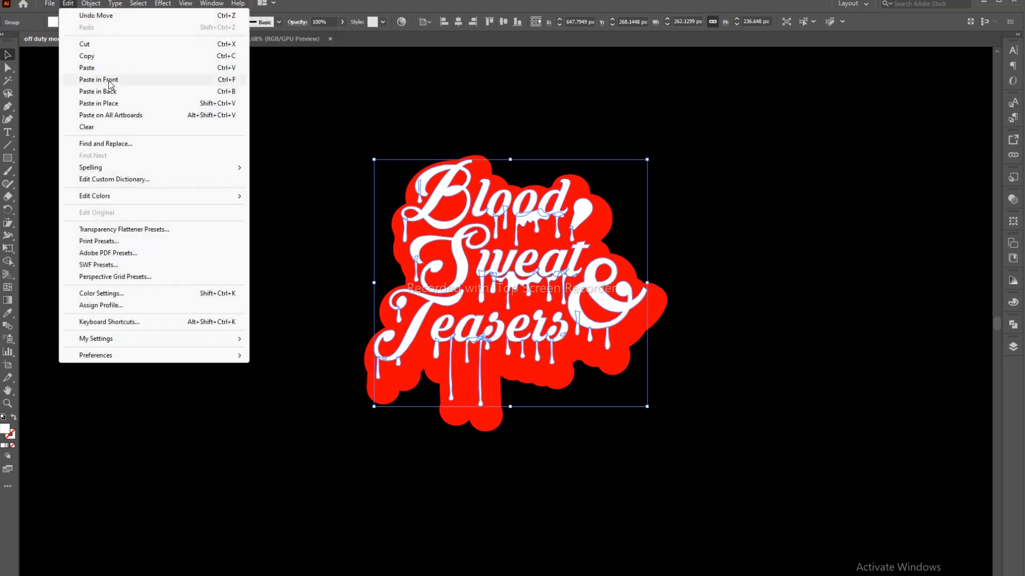
click(111, 92)
click(55, 24)
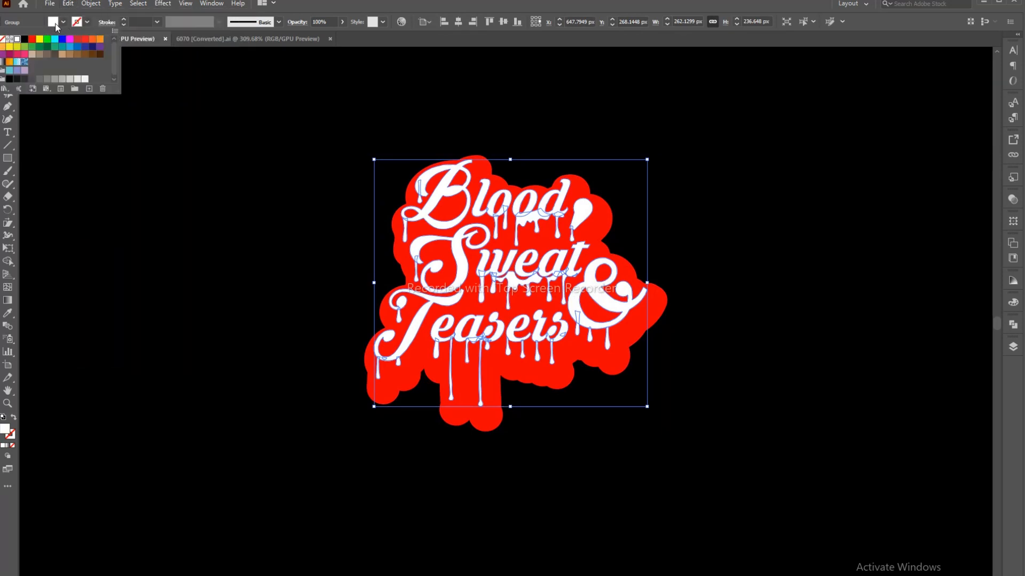
click(24, 39)
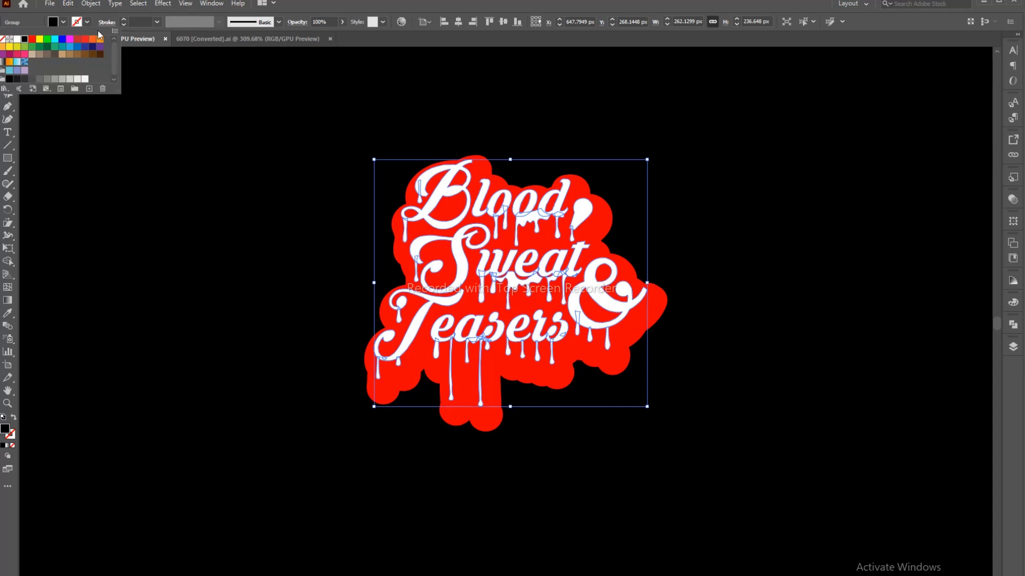
Apply a 3 px Offset Path effect with round joins to the black lettering copy
click(162, 3)
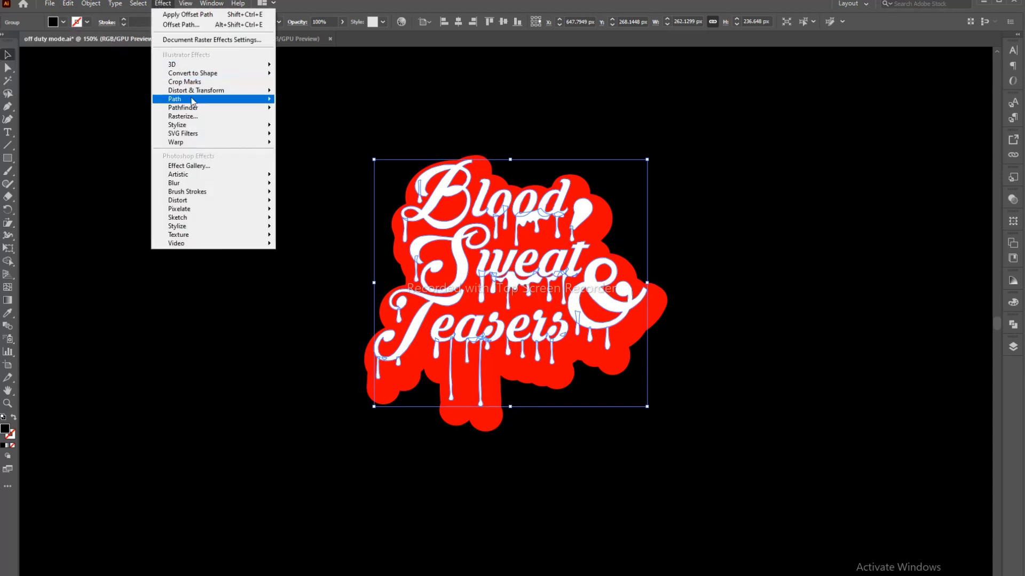
mouse_move(217, 103)
click(307, 100)
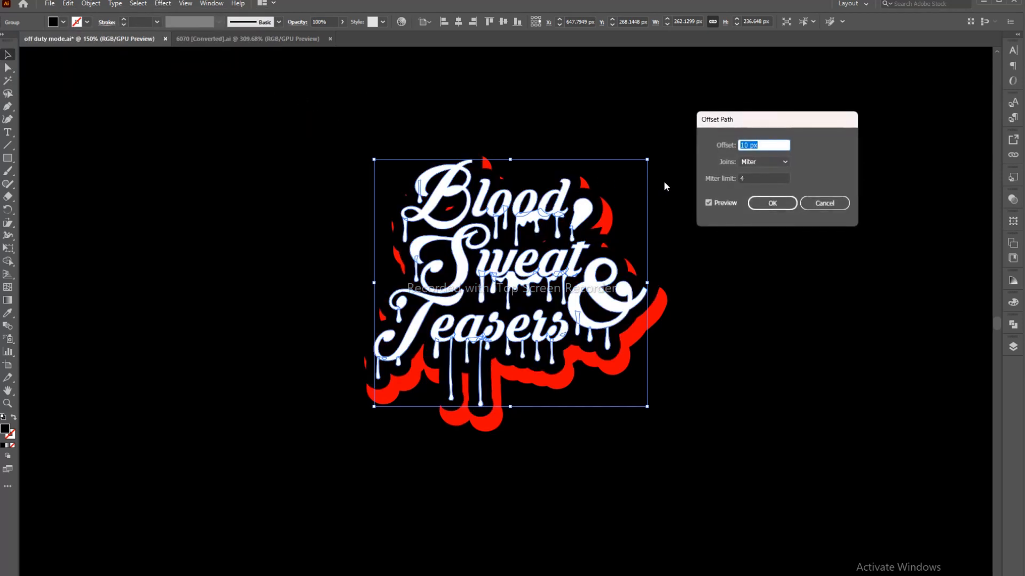
click(758, 161)
click(758, 178)
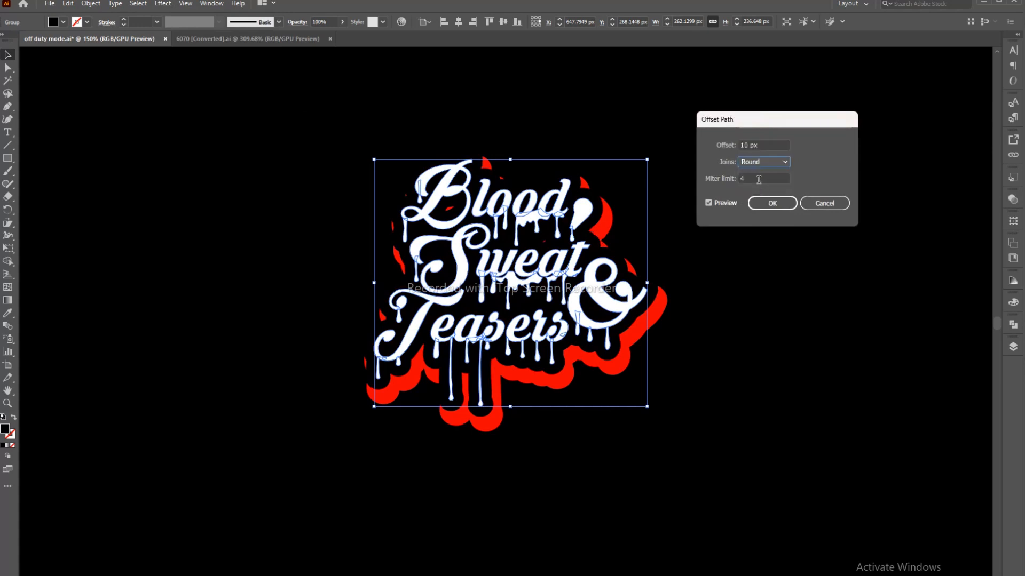
click(762, 145)
scroll(763, 145, down, 7)
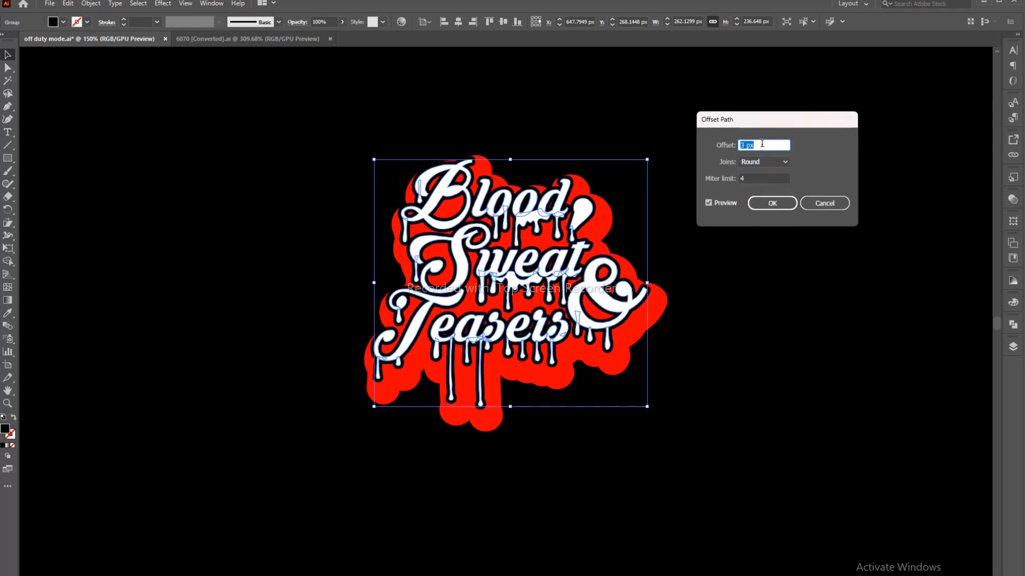
click(772, 204)
Expand the appearance of the black outline and unite its overlapping pieces
click(92, 3)
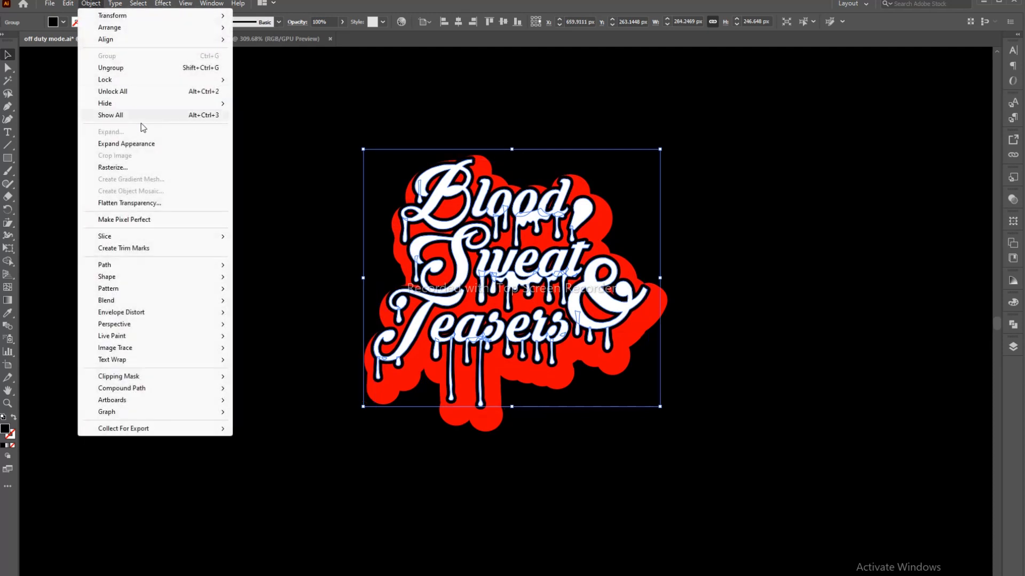
click(151, 145)
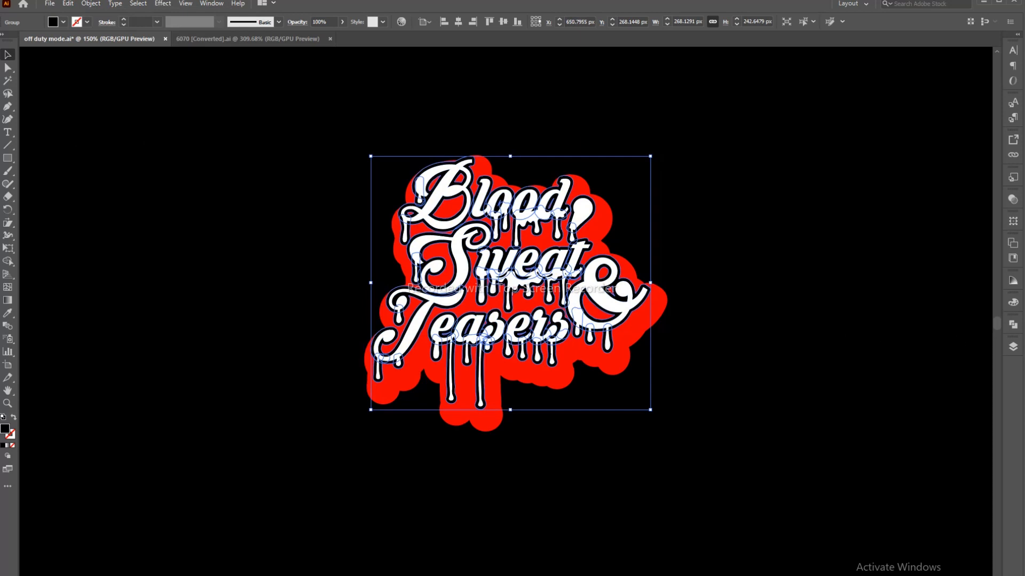
click(1014, 328)
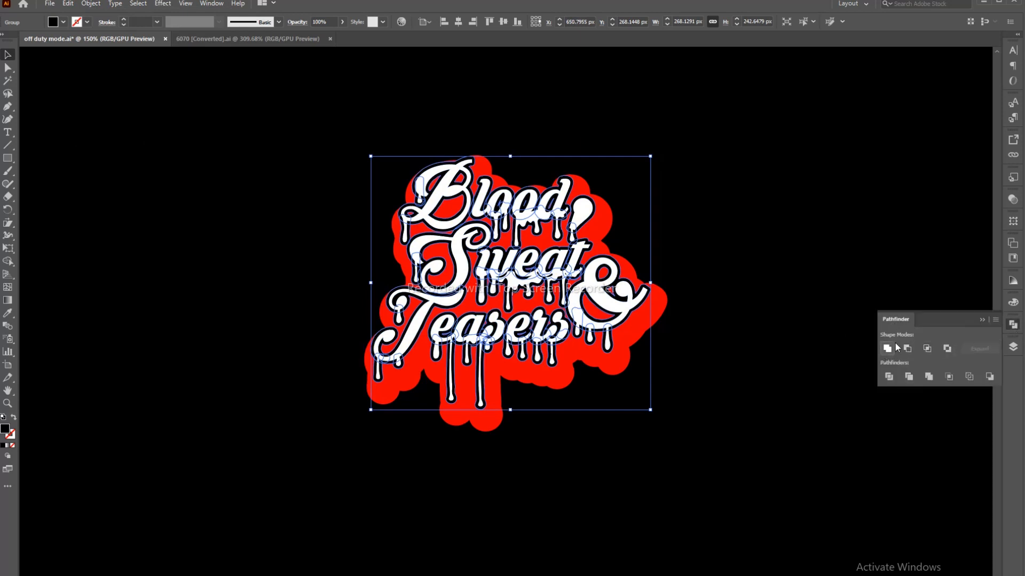
click(892, 345)
click(980, 319)
click(909, 308)
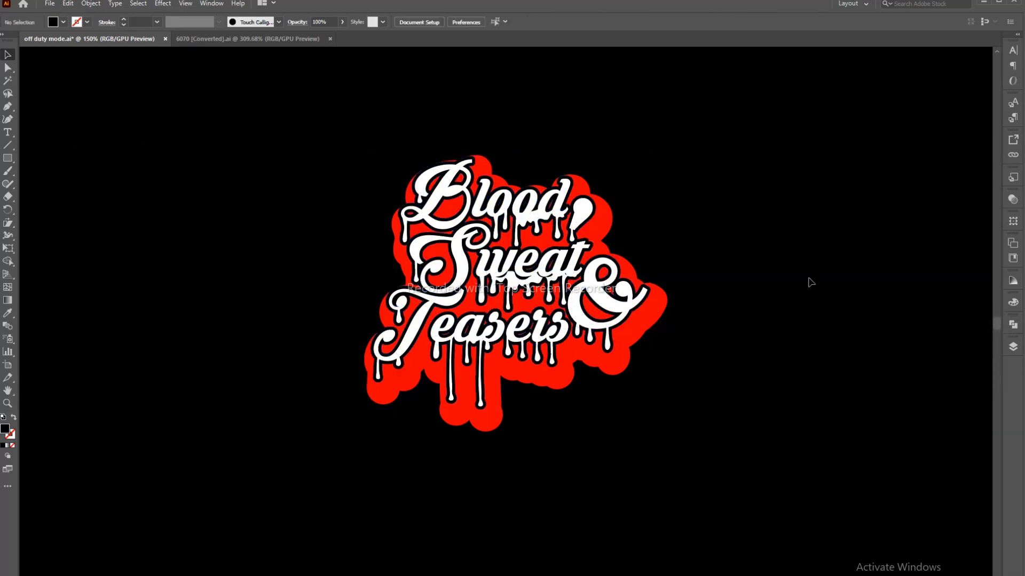
Nudge the black outline slightly down and to the right so it forms a shadow behind the white lettering
click(628, 251)
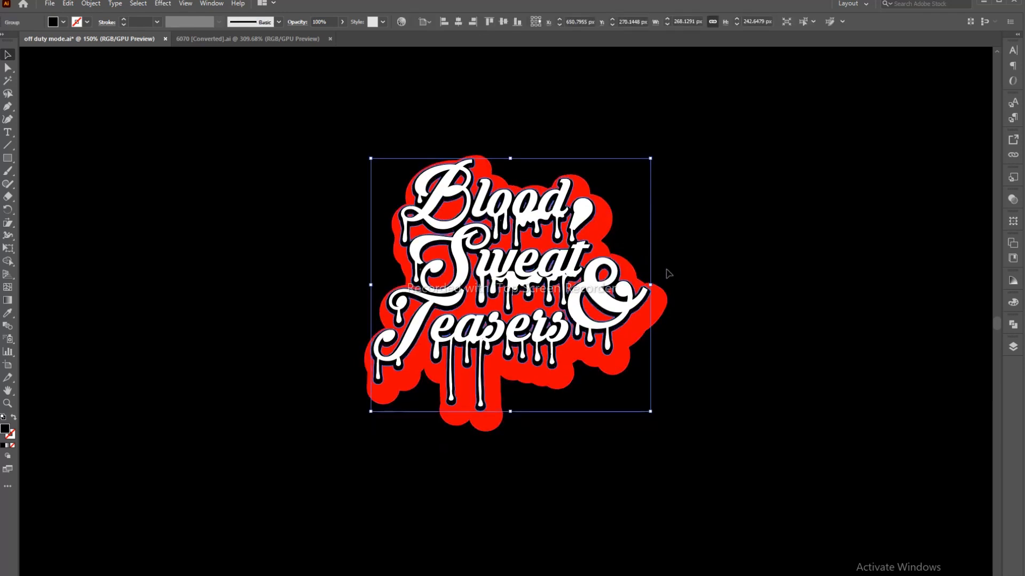
click(752, 322)
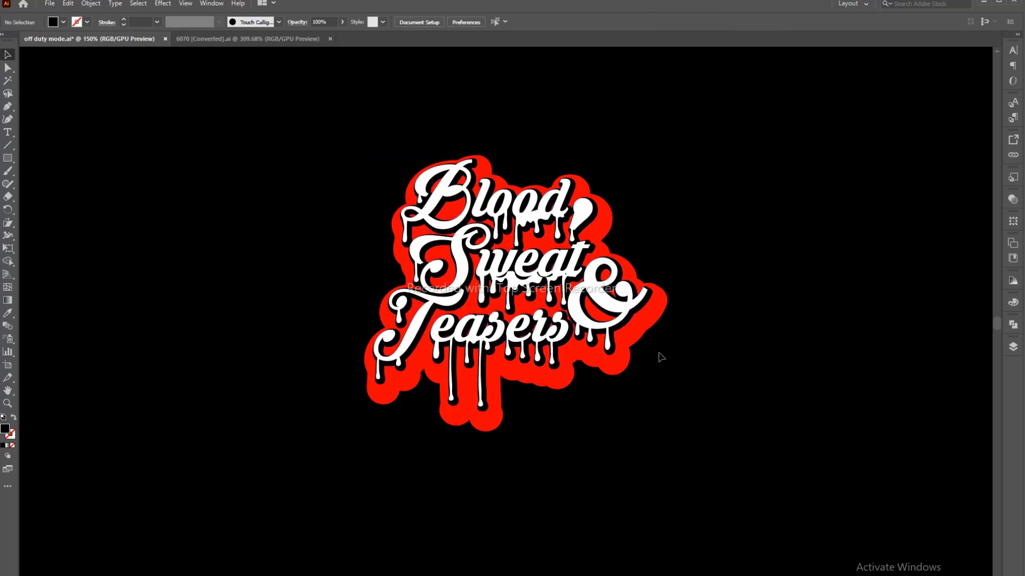
Apply an Offset Path effect of -7 px to the red backing shape
click(645, 332)
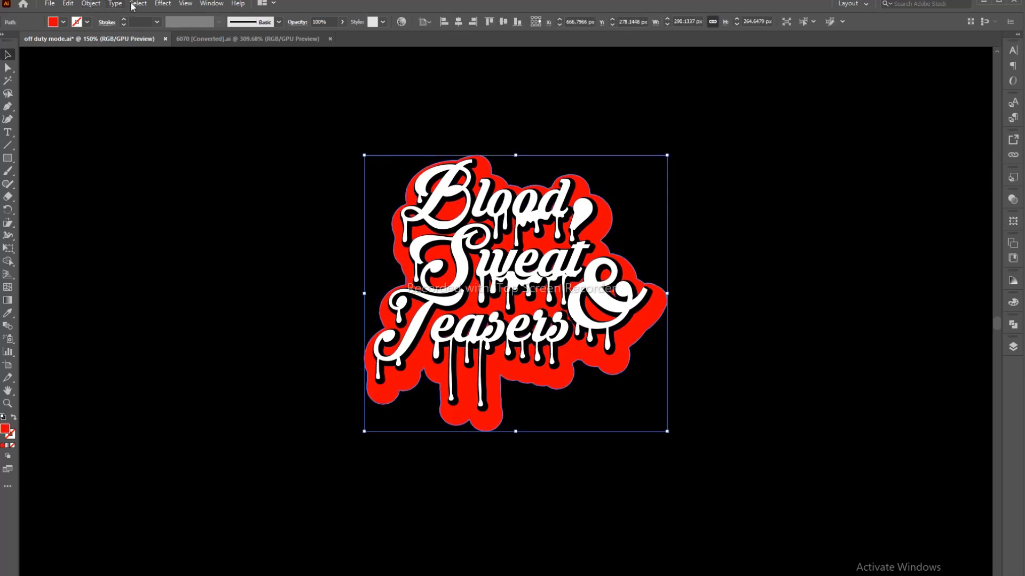
click(162, 4)
mouse_move(181, 99)
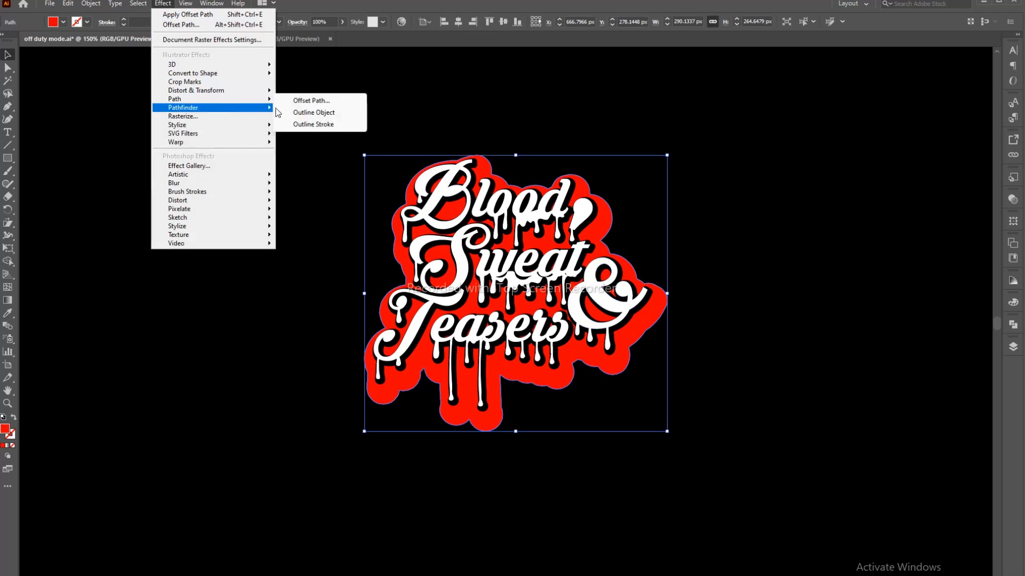
click(327, 100)
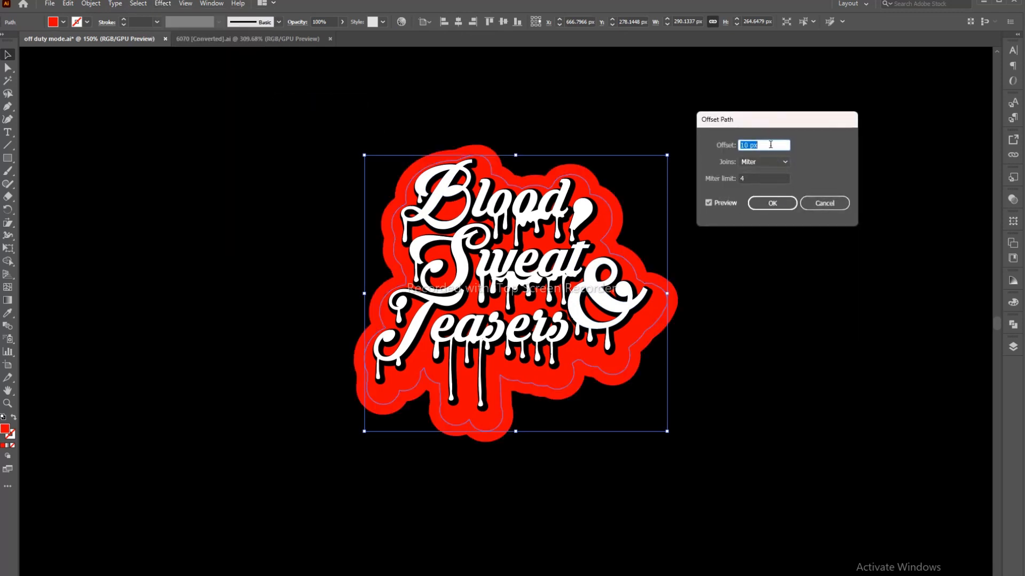
click(770, 144)
key(Down)
key(Down)
key(Down)
key(Down)
key(Down)
key(Down)
key(Down)
key(Down)
key(Down)
key(Down)
key(Down)
key(Down)
key(Down)
key(Down)
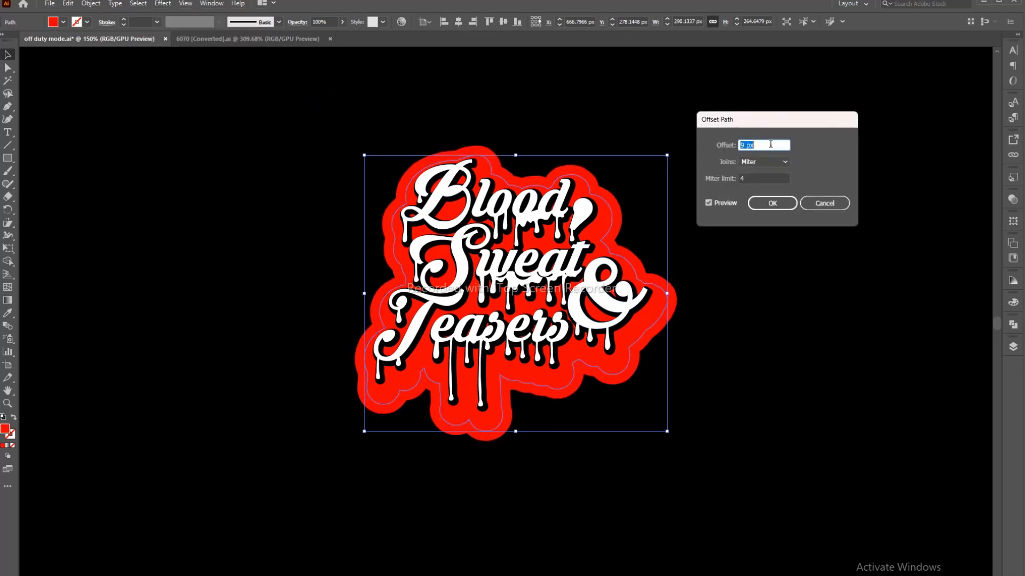
key(Down)
key(Down)
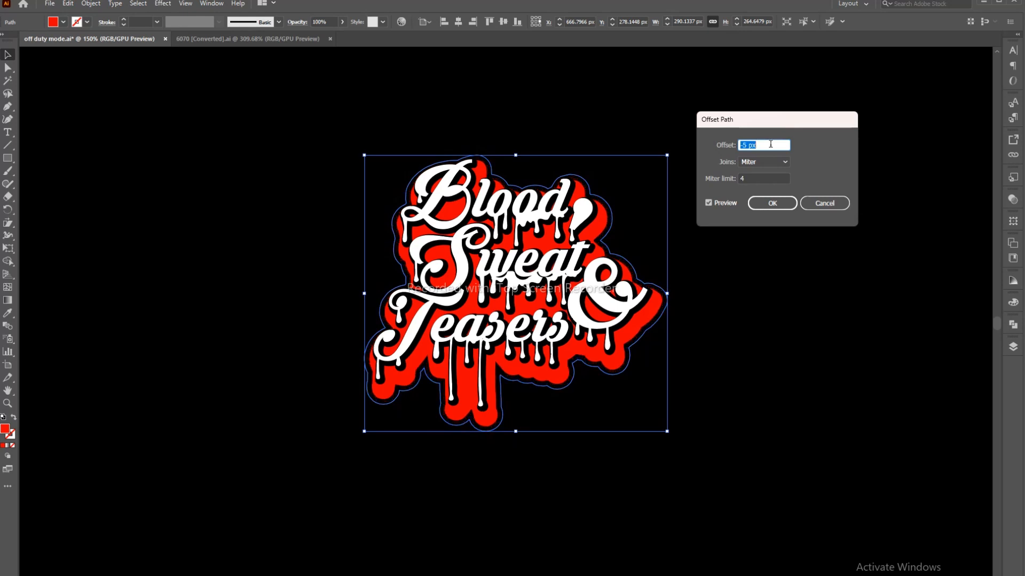
key(Down)
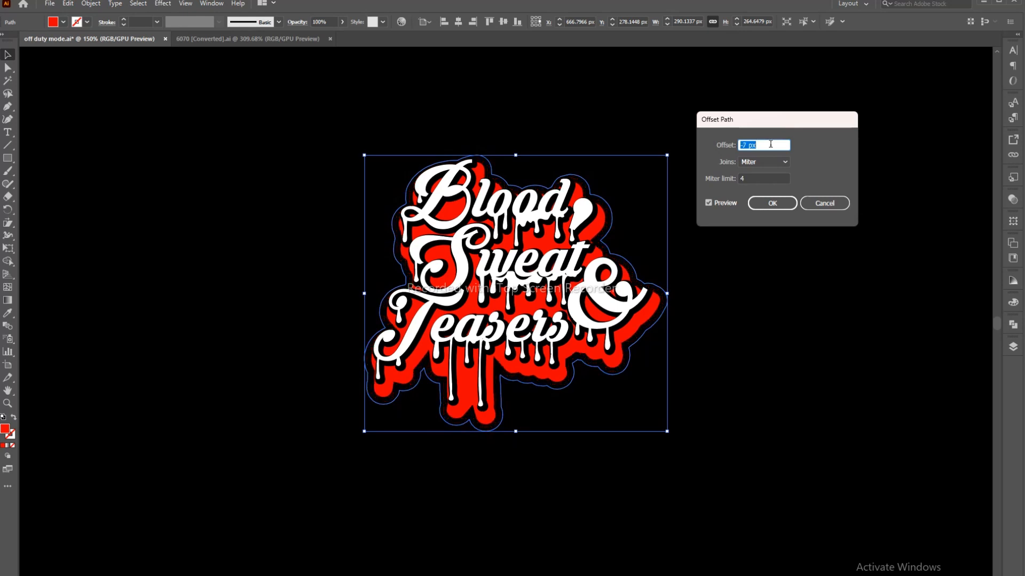
click(763, 203)
Expand the appearance of the offset red backing shape
click(91, 3)
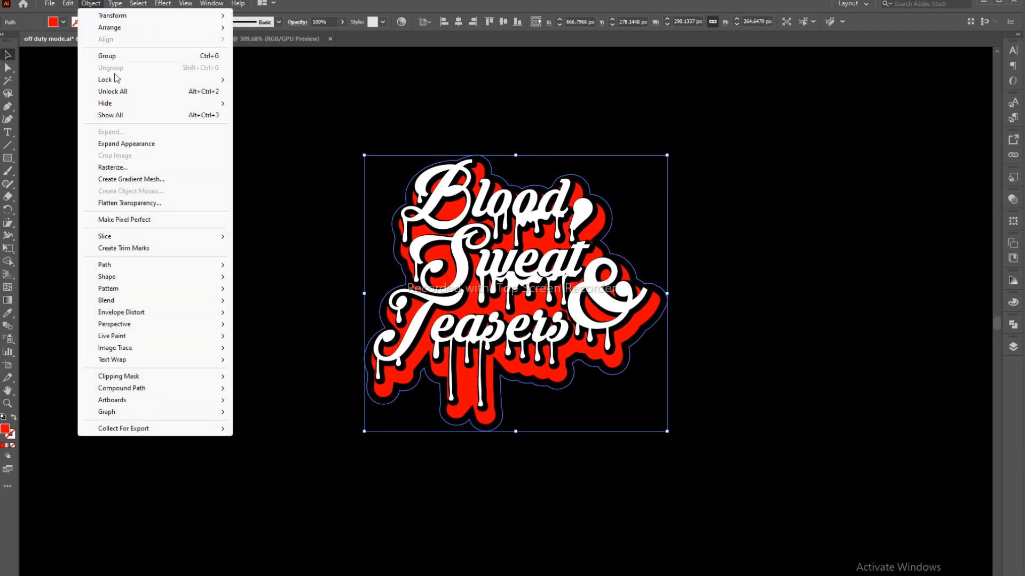
click(144, 148)
click(147, 151)
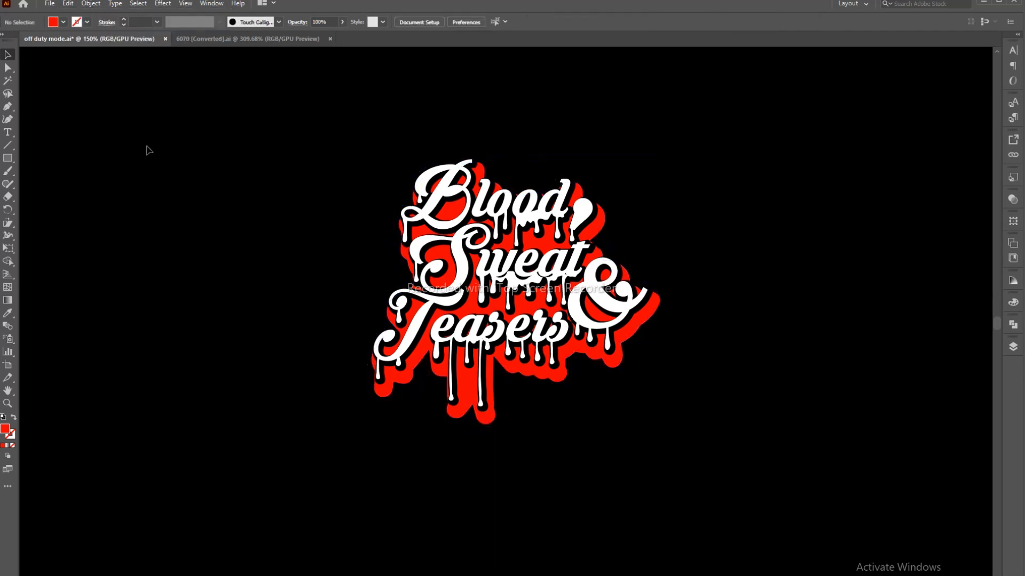
Nudge the red backing shape about 6 px up and 1 px left behind the lettering
click(662, 318)
key(Up)
key(Up)
key(Up)
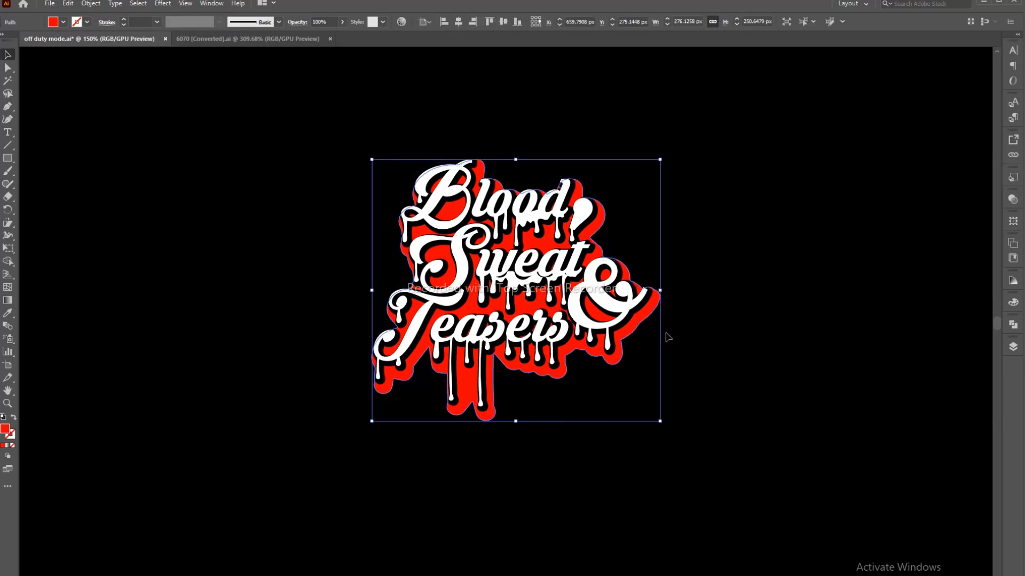
key(Left)
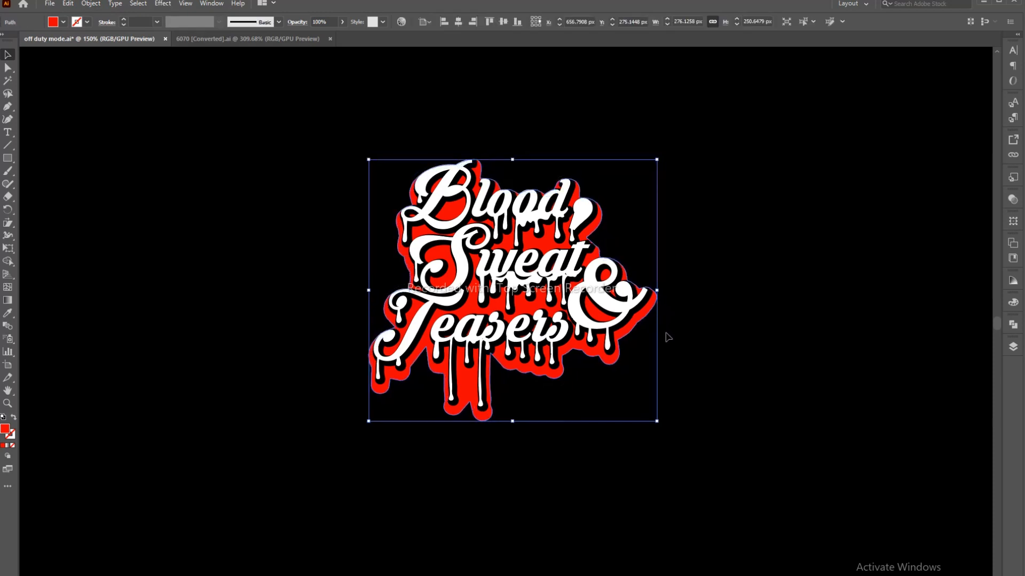
key(Up)
key(Right)
key(Right)
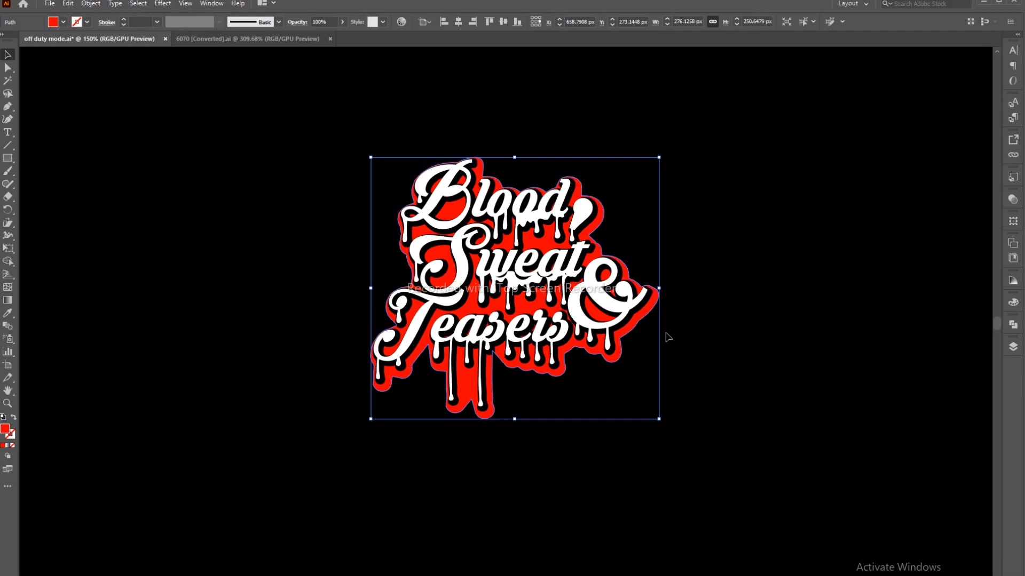
key(Up)
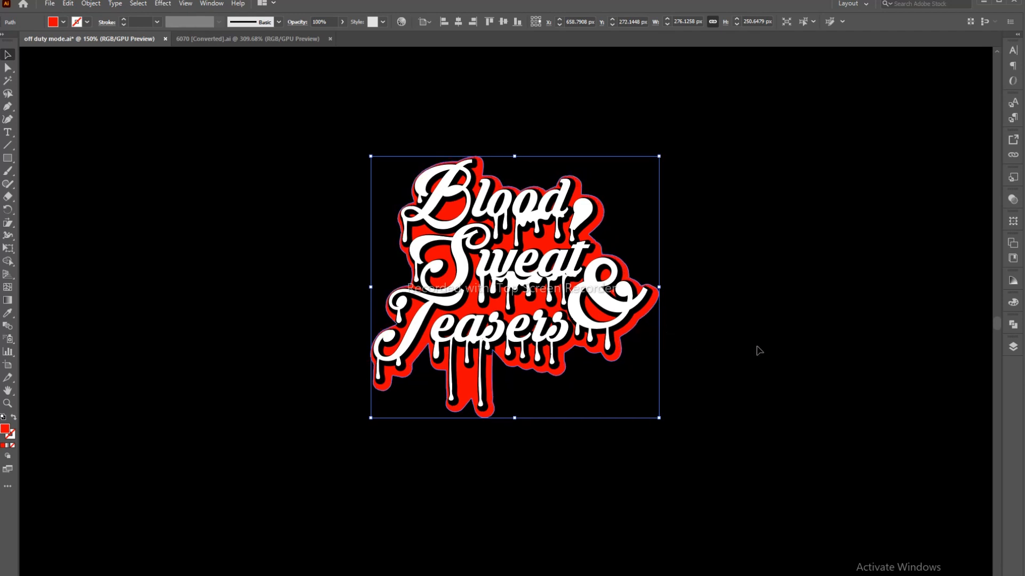
click(763, 349)
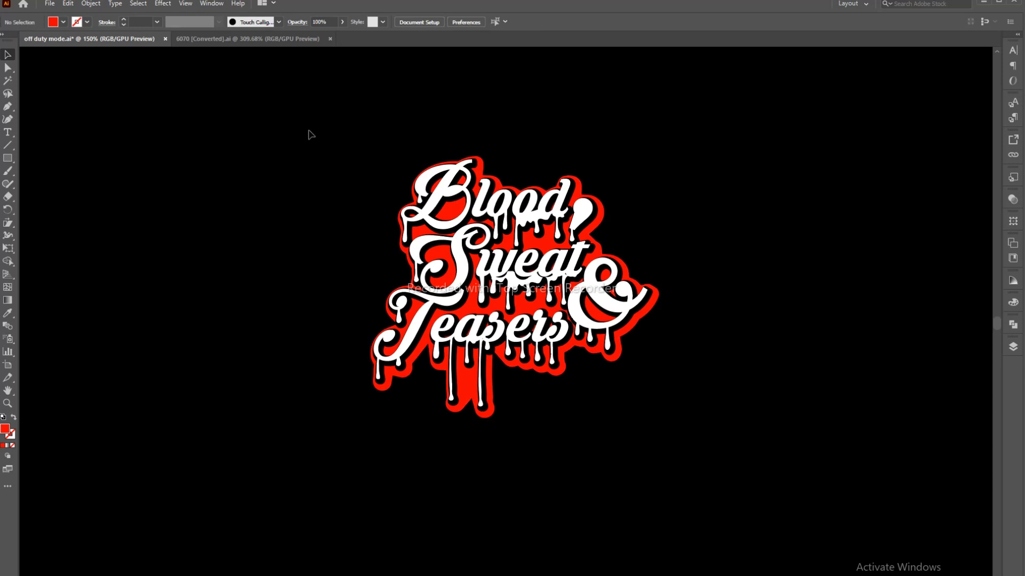
Group the white lettering, its drips, the black shadow and the red backing shape
drag(308, 131, 761, 440)
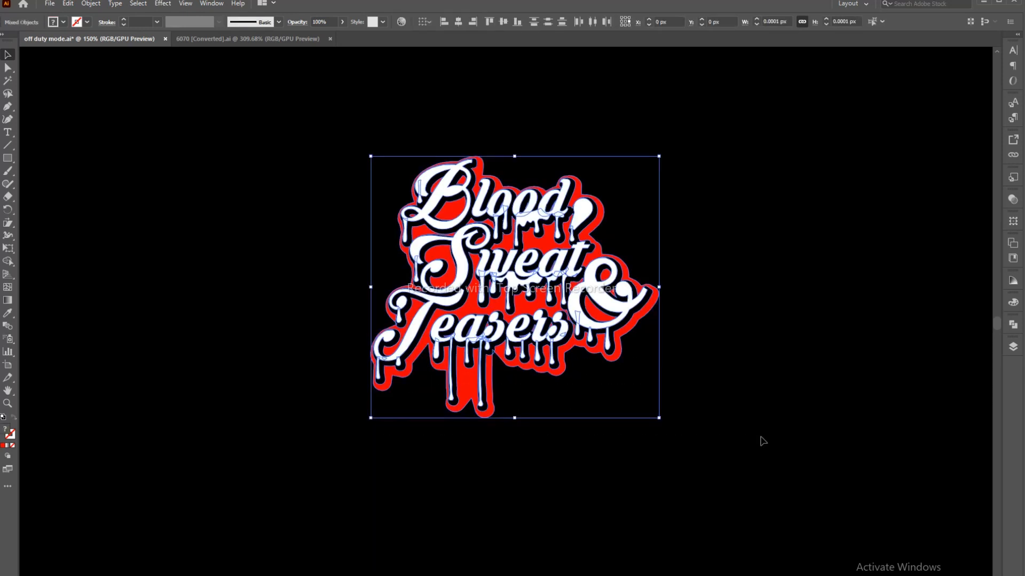
right_click(325, 260)
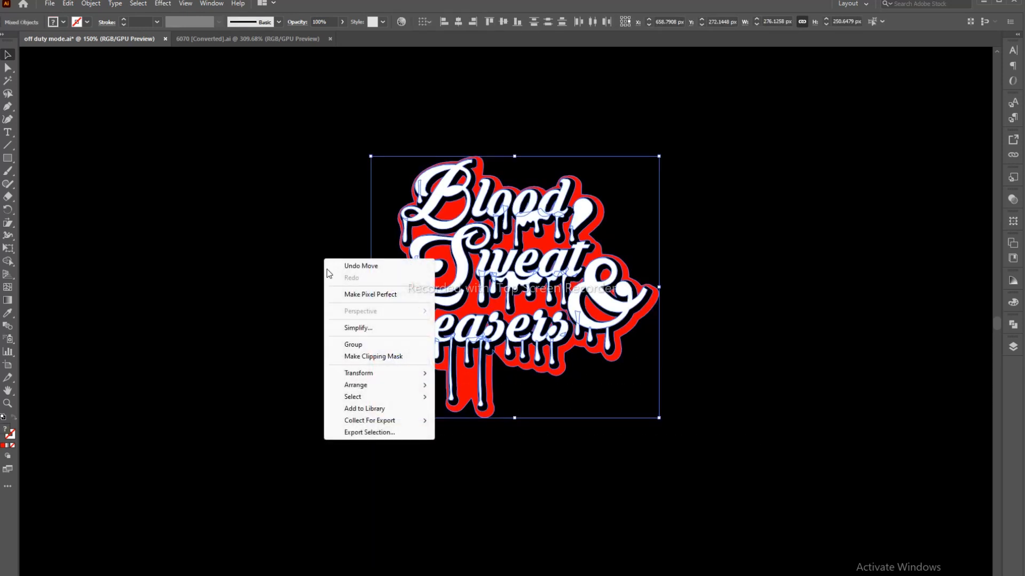
click(354, 345)
click(317, 315)
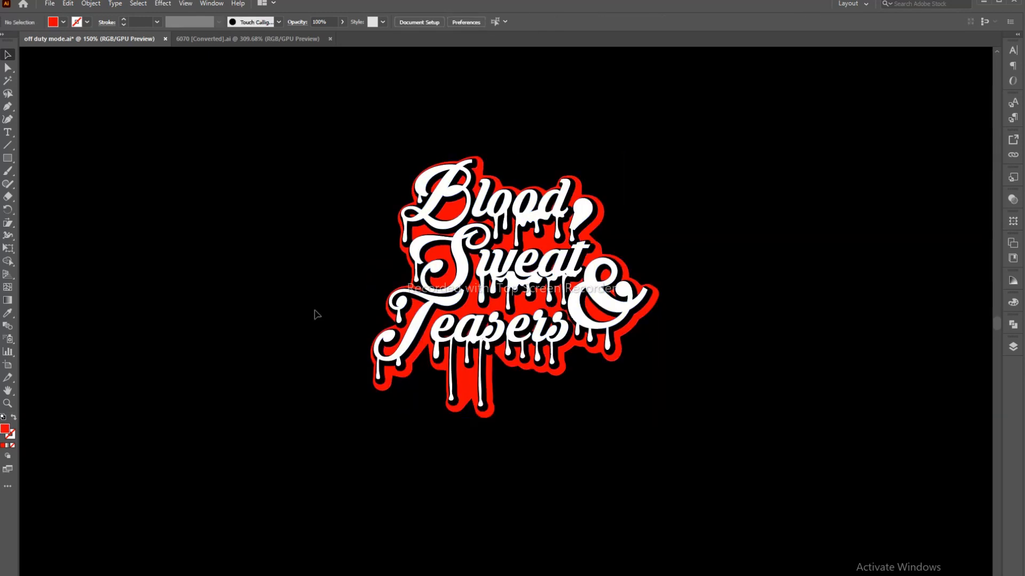
Draw a red circle about 251 px in diameter over the lettering with the Ellipse tool
click(7, 158)
click(56, 184)
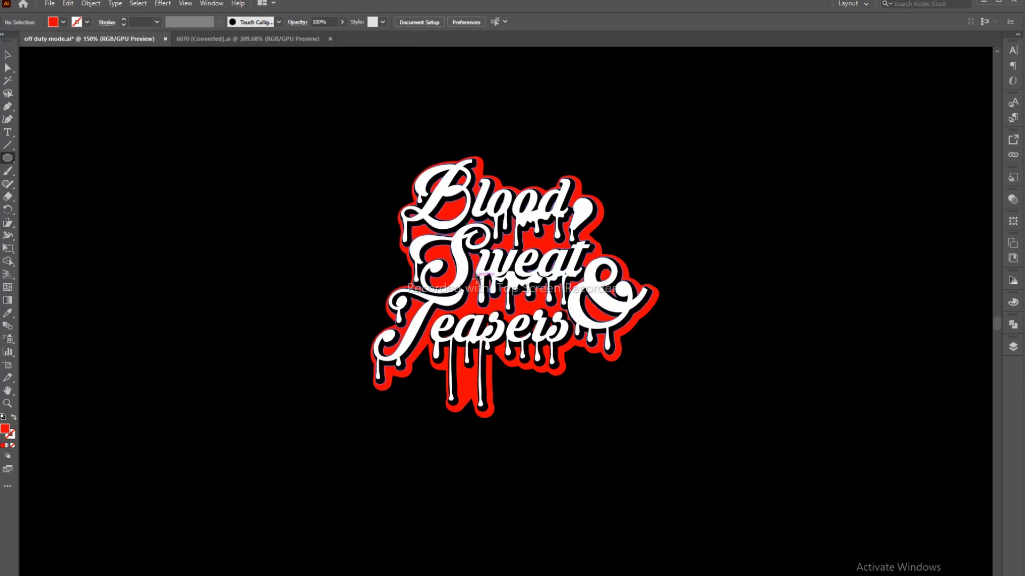
mouse_move(490, 280)
mouse_down()
mouse_move(566, 329)
mouse_move(620, 410)
mouse_up()
click(7, 54)
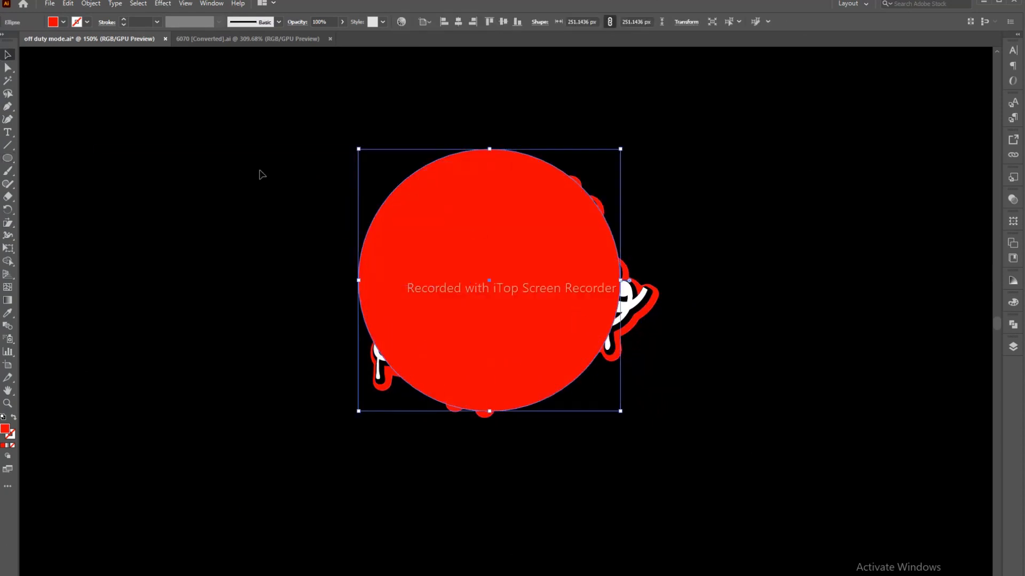
Align the circle and the lettering group to each other's horizontal and vertical centers
drag(256, 169, 745, 430)
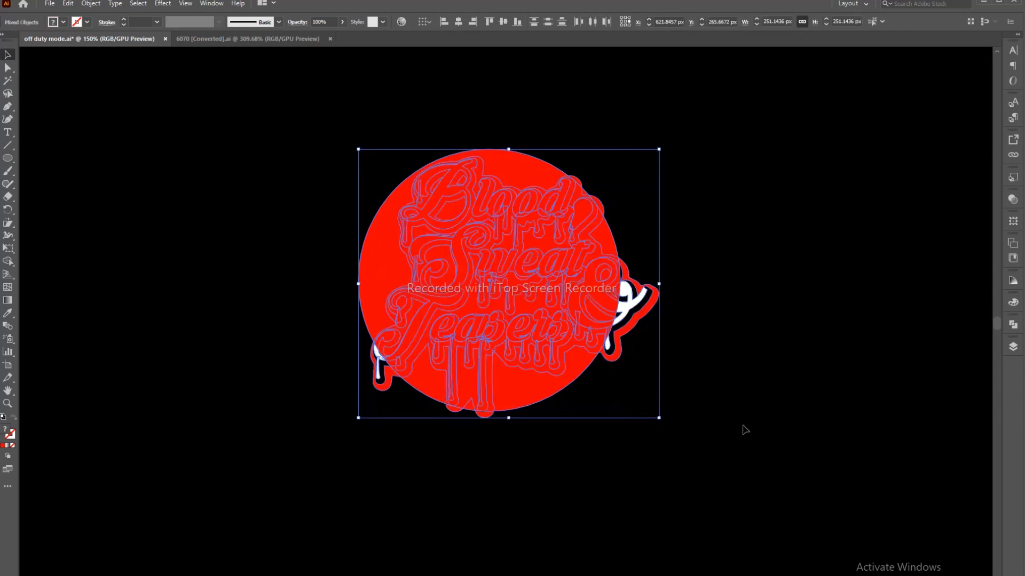
click(457, 22)
click(502, 23)
click(657, 192)
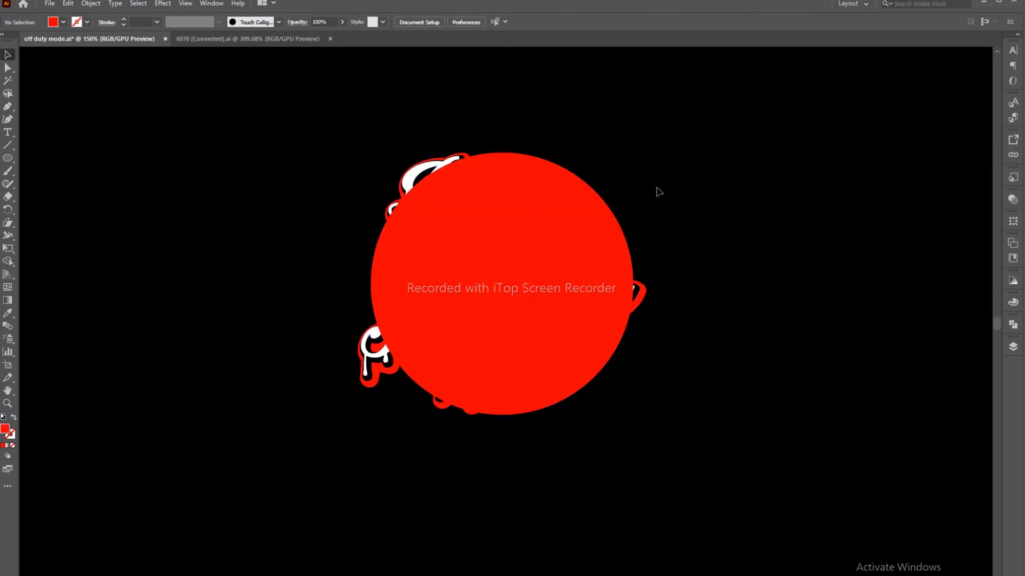
Send the red circle behind the lettering group
click(556, 227)
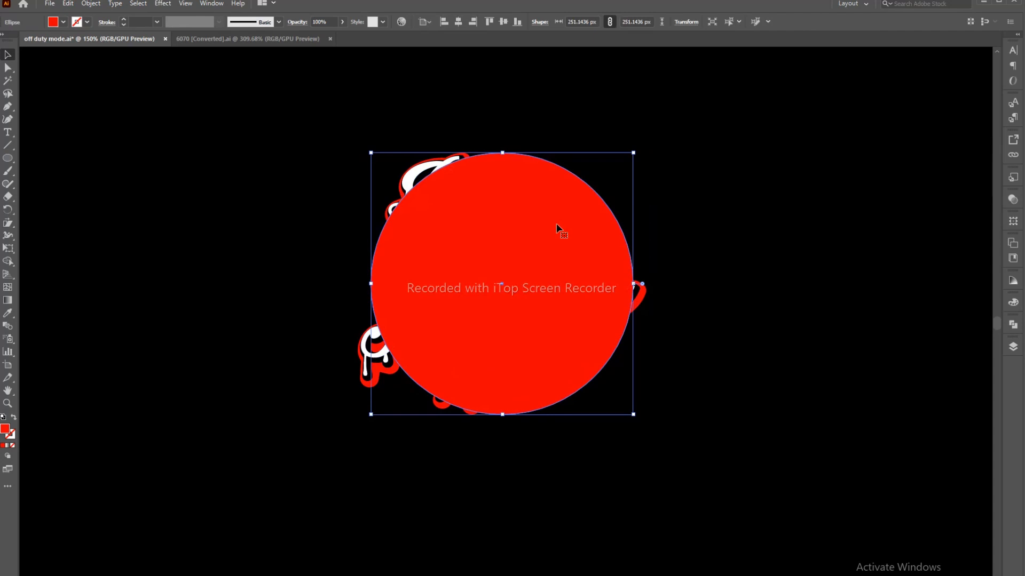
key(ctrl+shift+bracketleft)
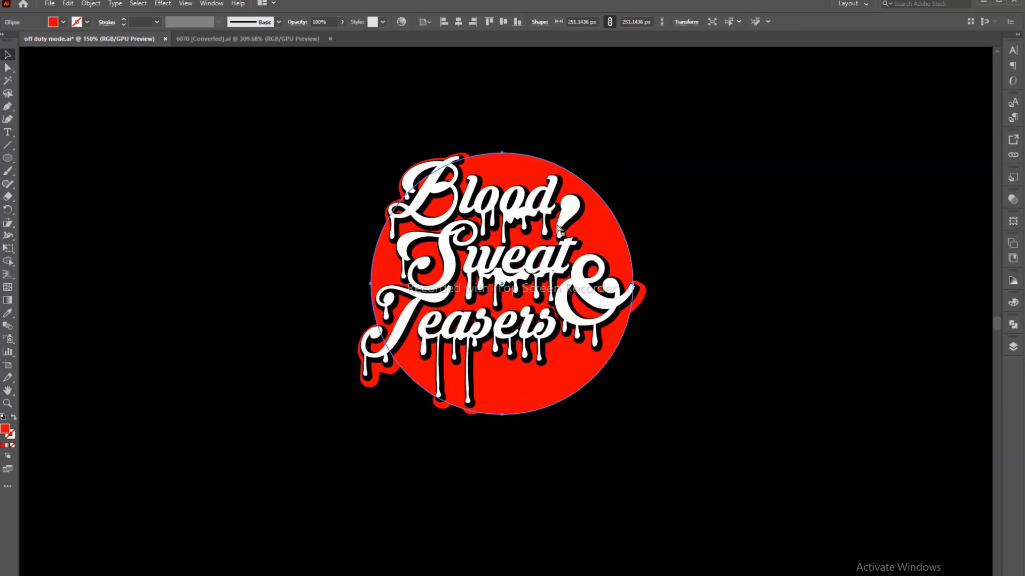
key(ctrl+bracketleft)
key(ctrl+z)
click(250, 209)
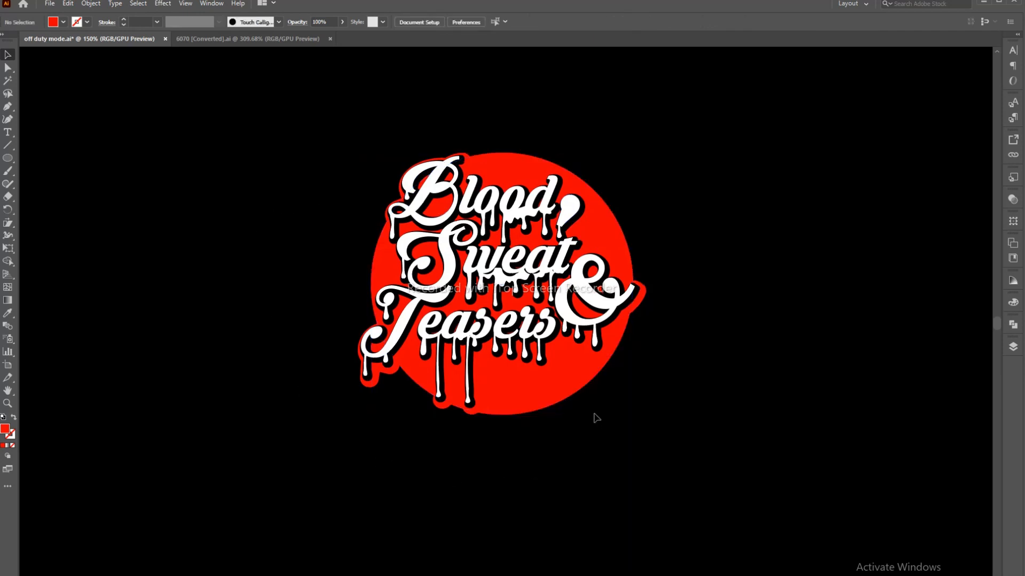
Fill the circle behind the lettering with a muted red swatch
click(575, 369)
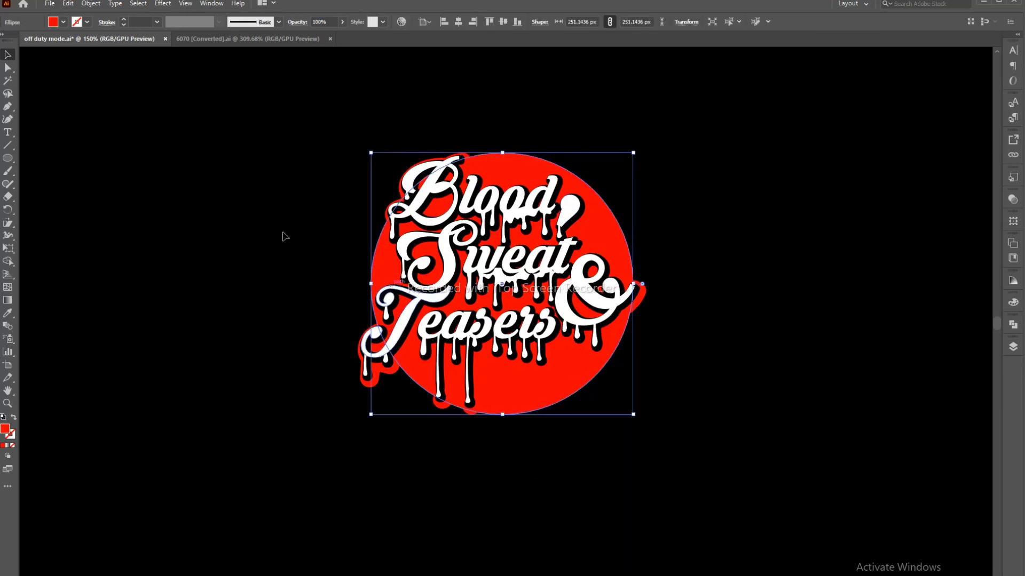
click(53, 23)
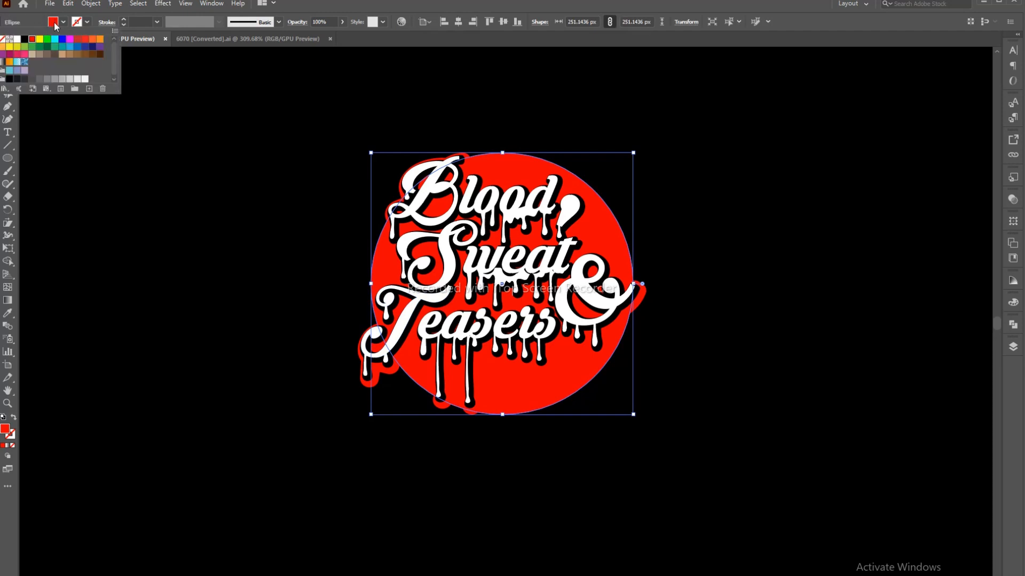
click(76, 40)
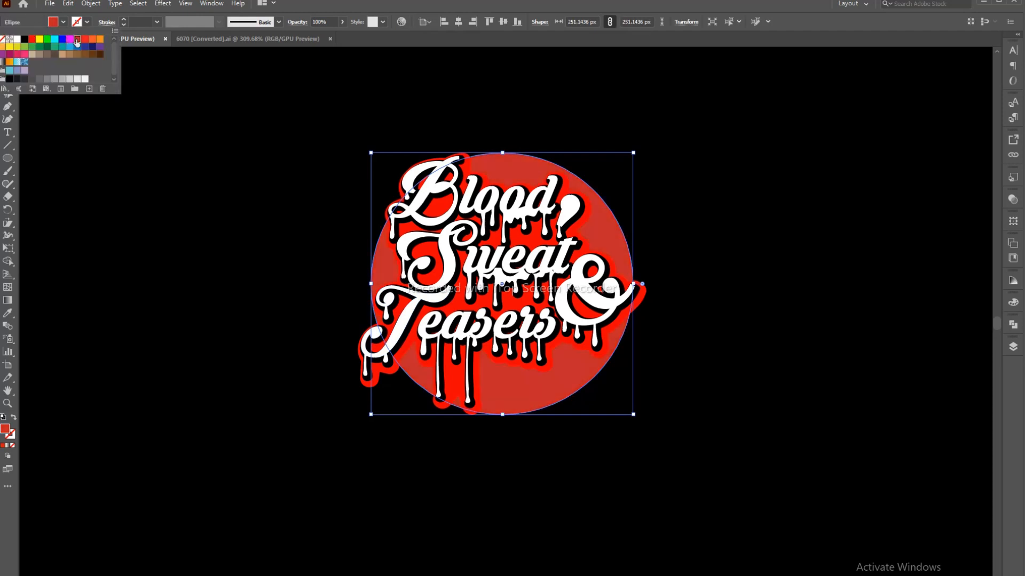
click(261, 232)
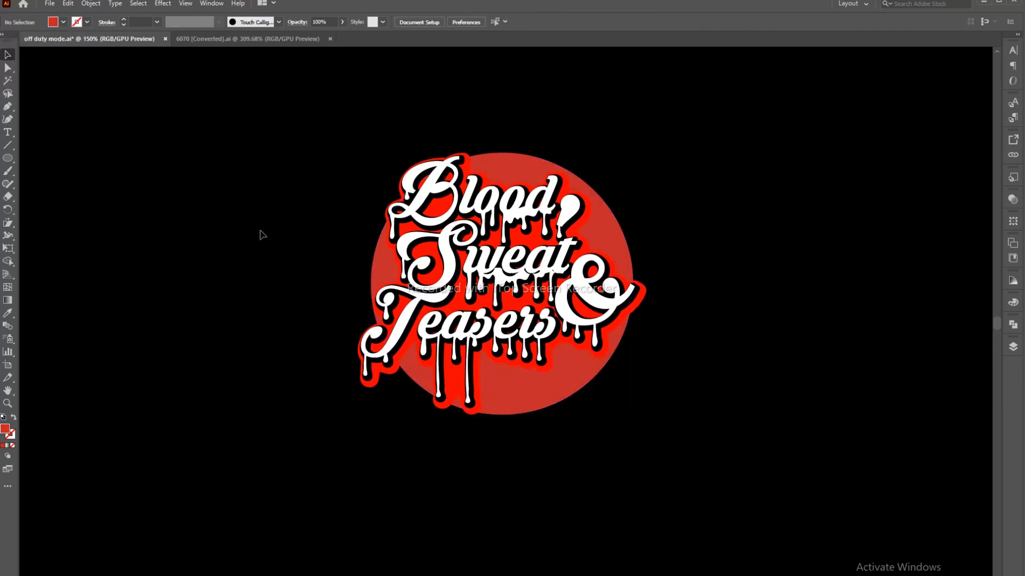
Try reddish-purple, navy blue and violet swatches as the circle's fill
click(522, 400)
click(53, 22)
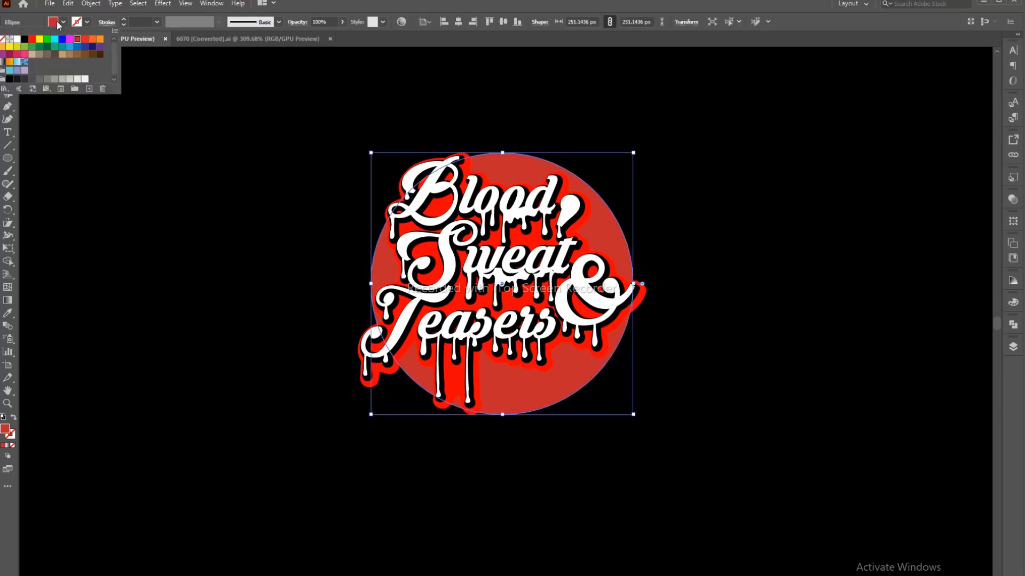
click(4, 54)
click(9, 53)
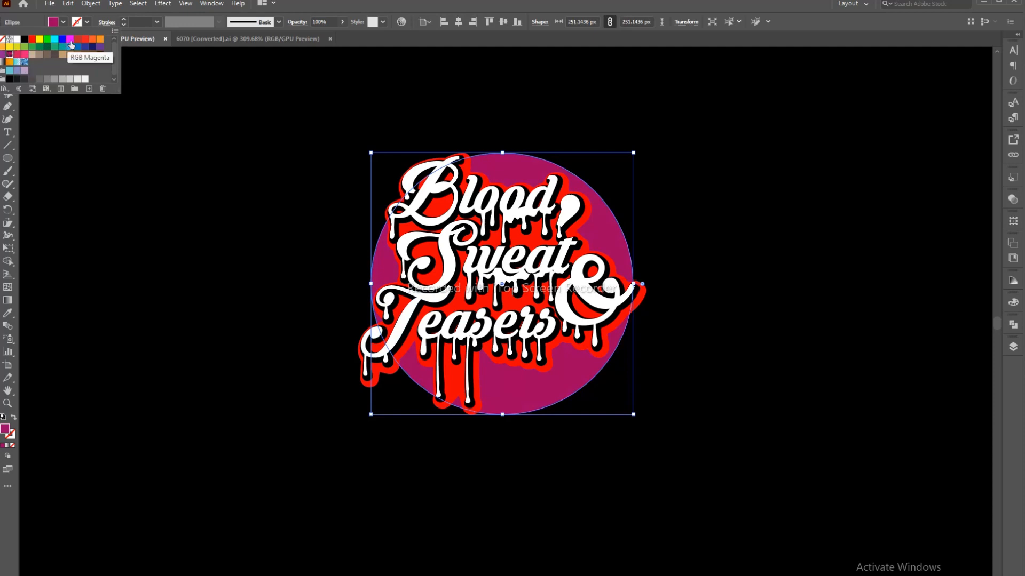
click(98, 47)
click(93, 47)
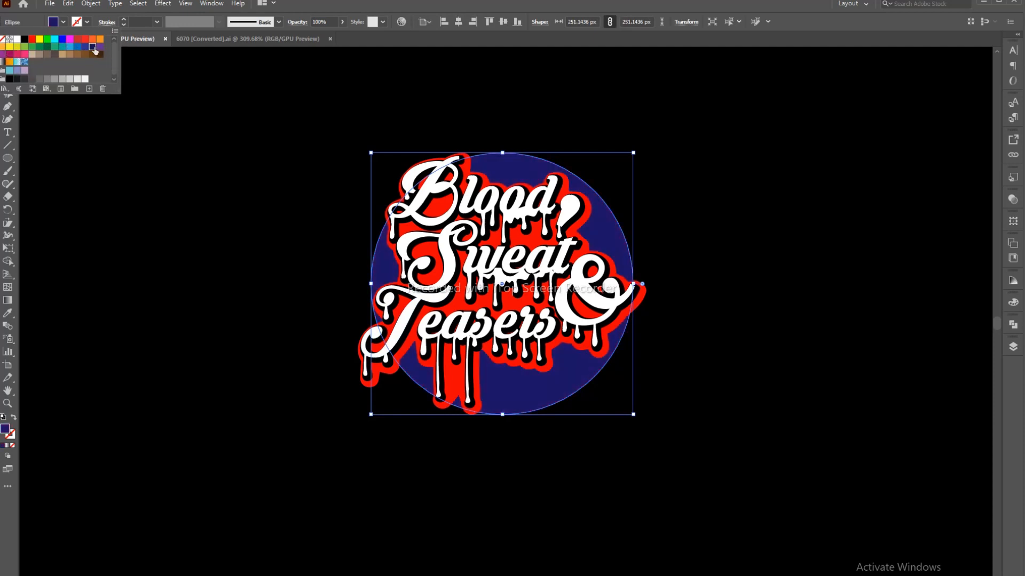
click(100, 48)
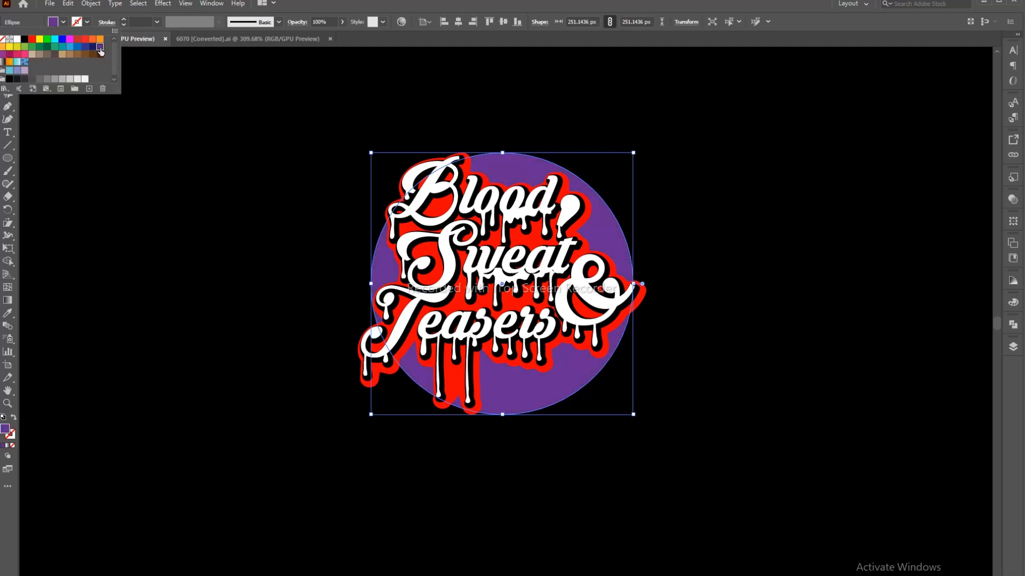
click(223, 188)
click(225, 192)
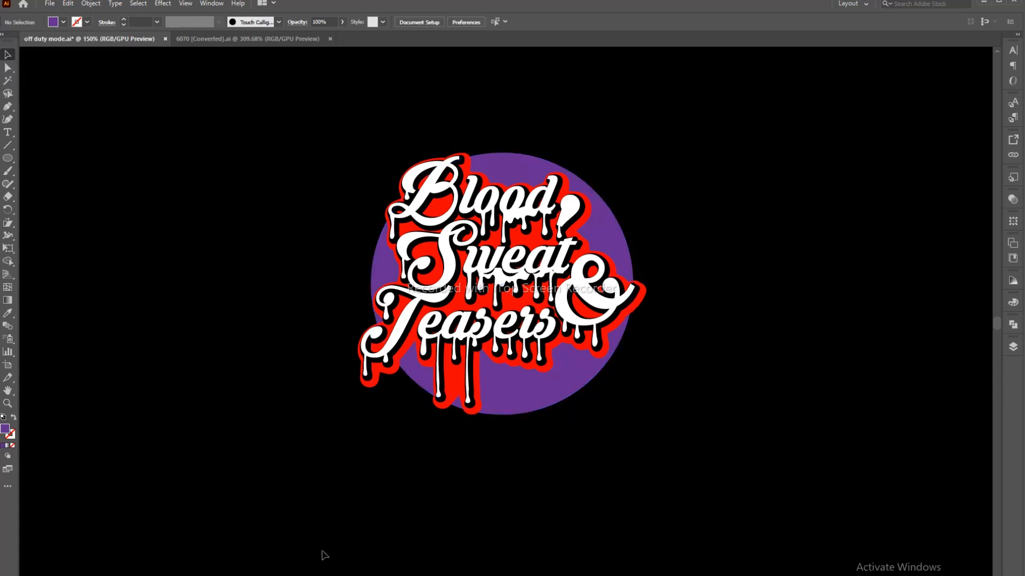
Fill the circle behind the lettering with white
click(558, 402)
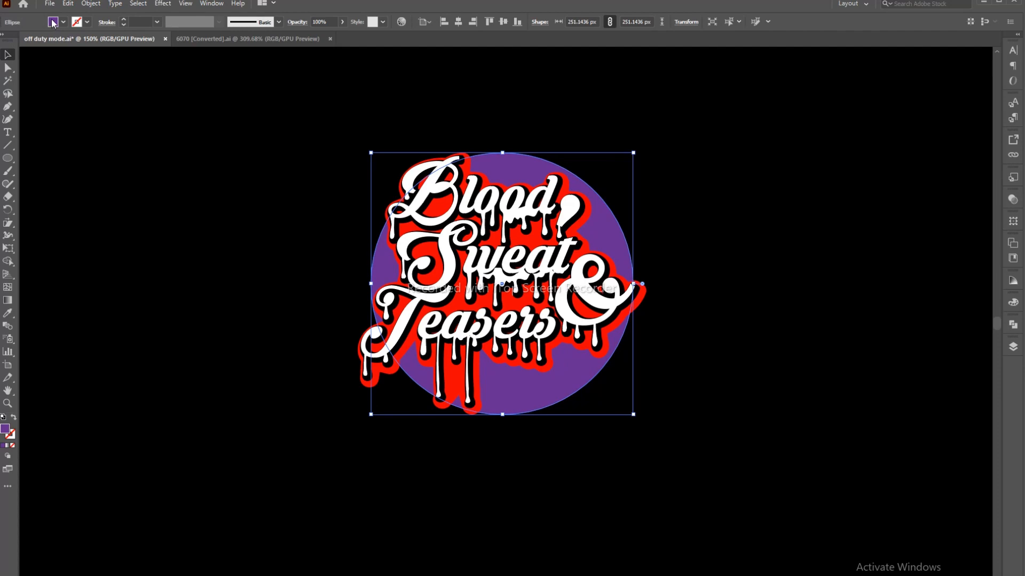
click(52, 23)
click(17, 39)
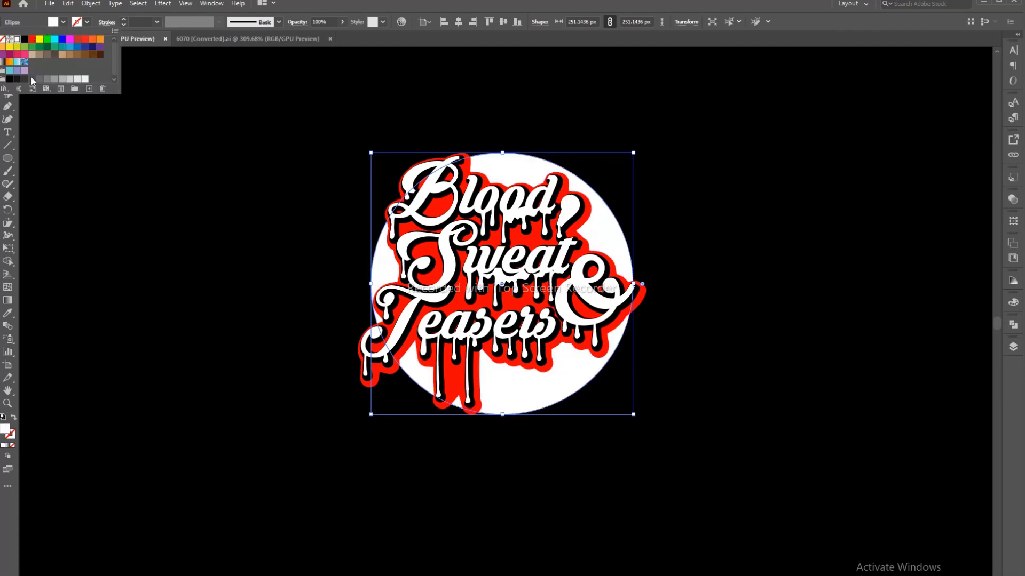
click(110, 151)
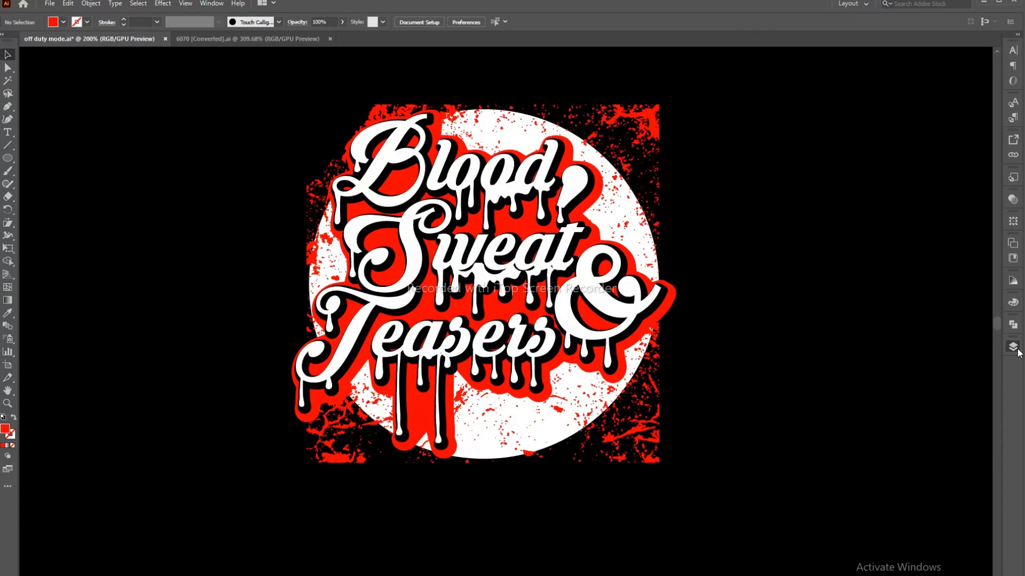
Lock and hide the lettering group so only the grunge texture and white circle remain workable
click(1013, 347)
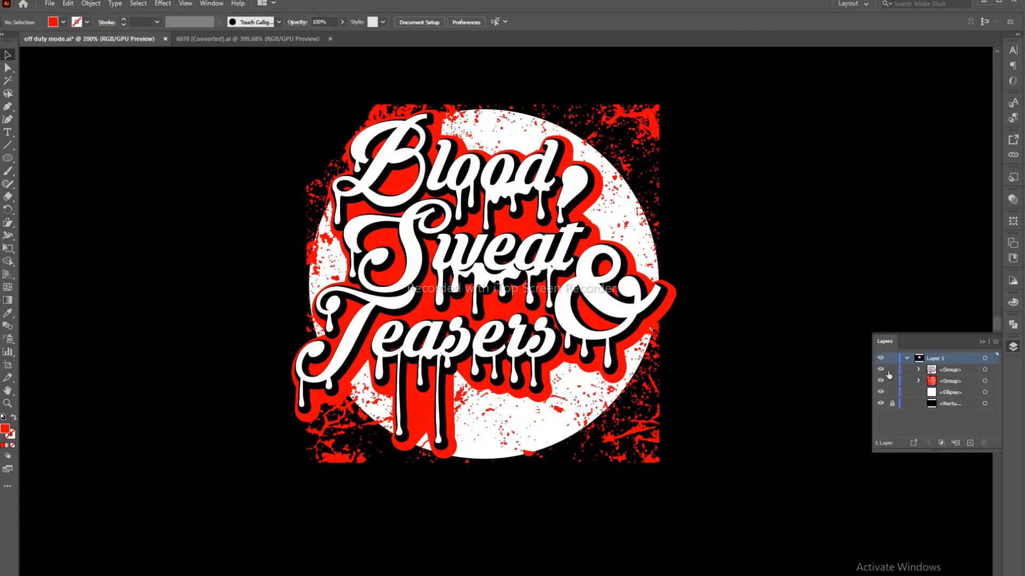
click(880, 371)
click(880, 371)
click(881, 370)
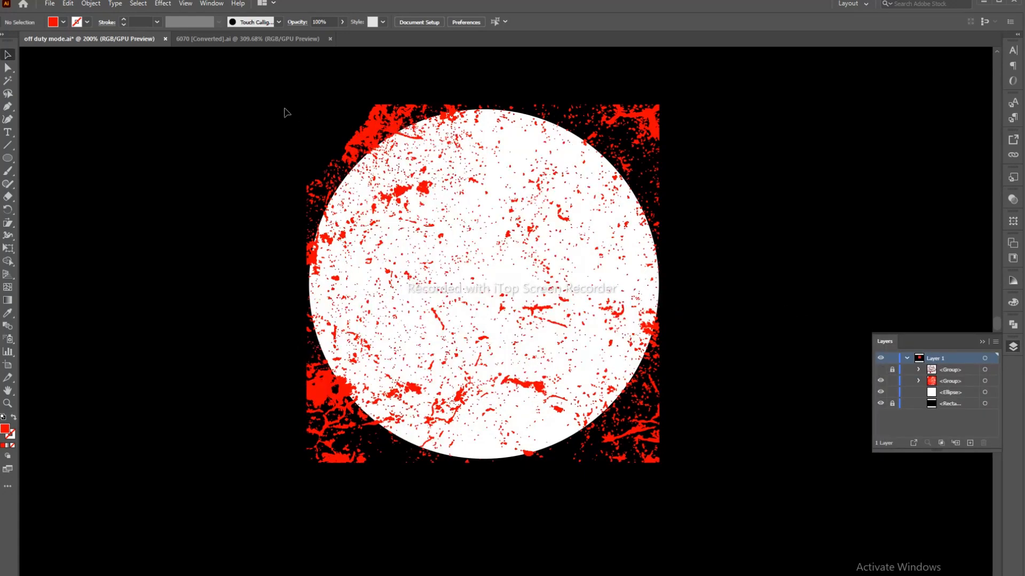
Divide the white circle with the red grunge texture and ungroup the resulting pieces
drag(221, 98, 774, 507)
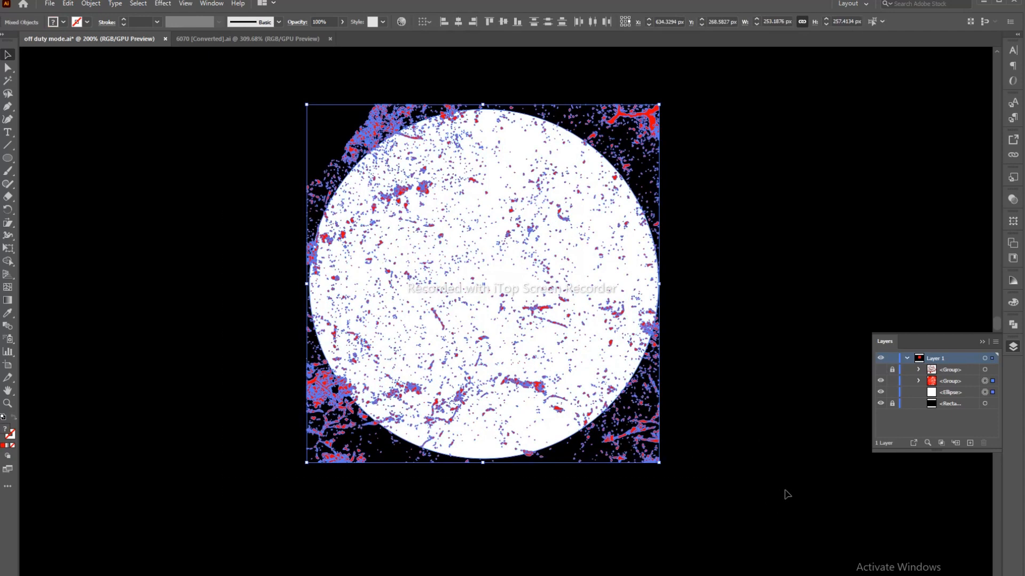
click(1016, 327)
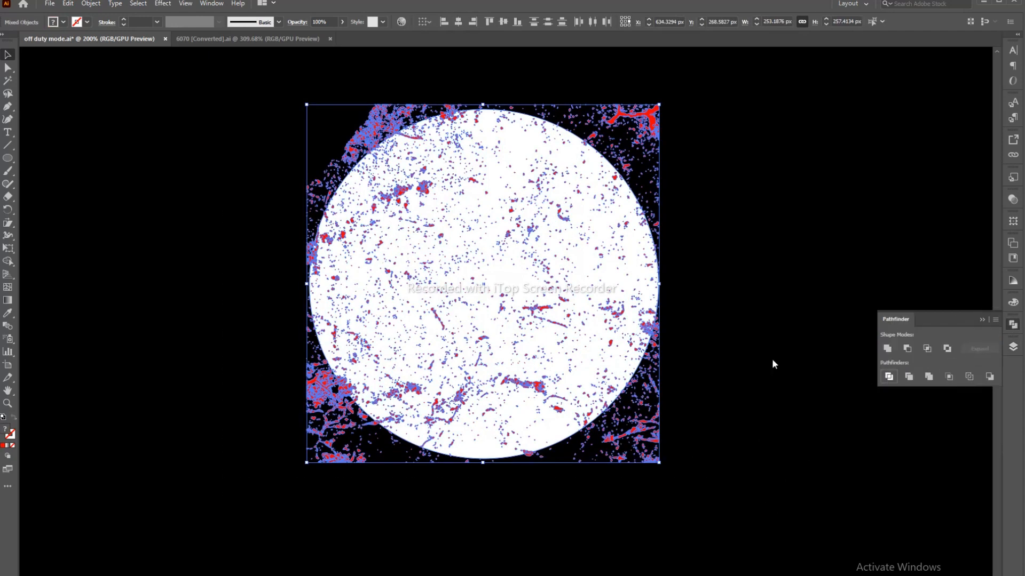
right_click(689, 304)
click(723, 398)
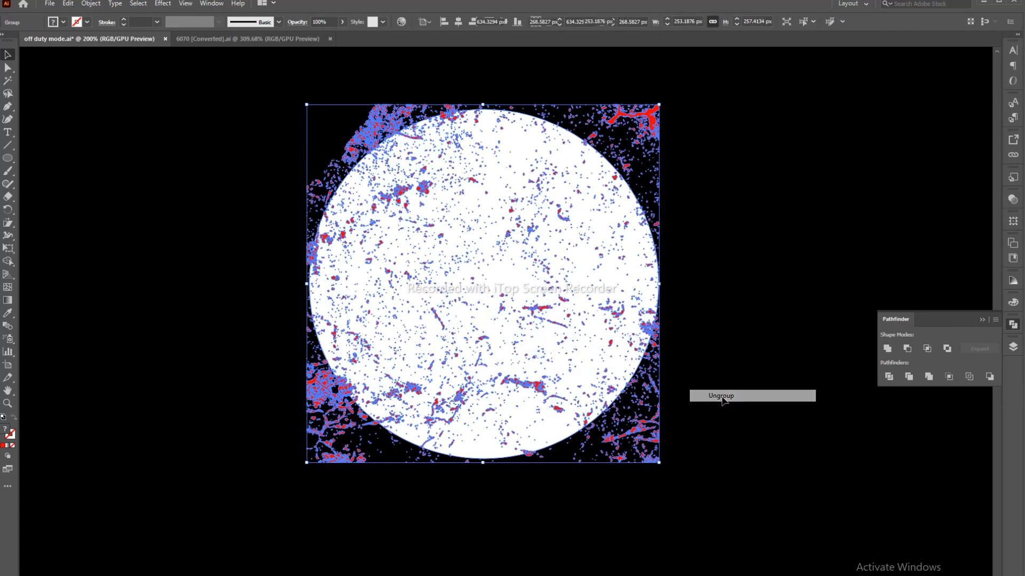
click(714, 349)
Select all red texture pieces with the Magic Wand and delete them
click(6, 79)
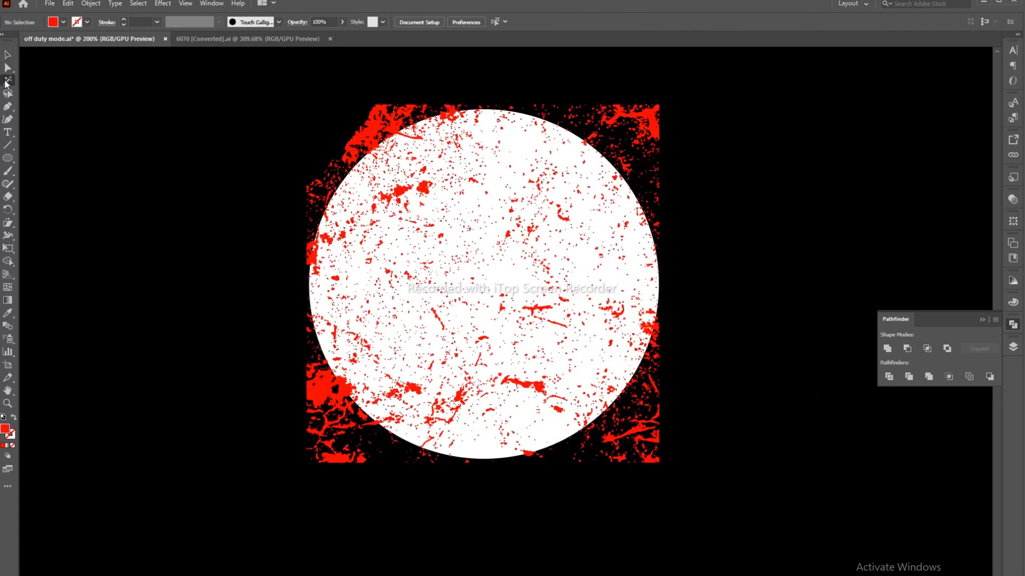
click(378, 133)
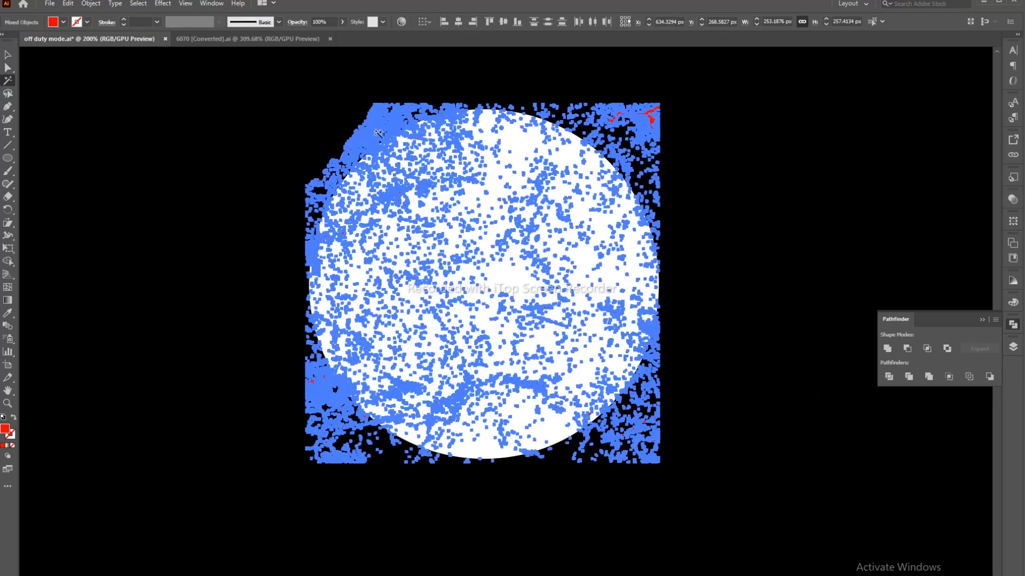
key(Delete)
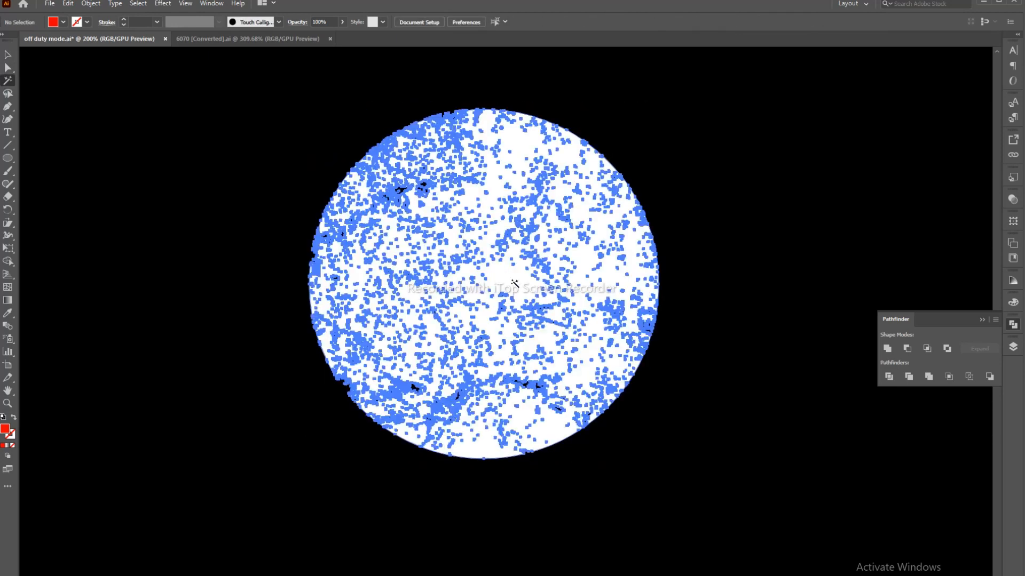
Select all white pieces of the circle with the Magic Wand and group them
click(514, 283)
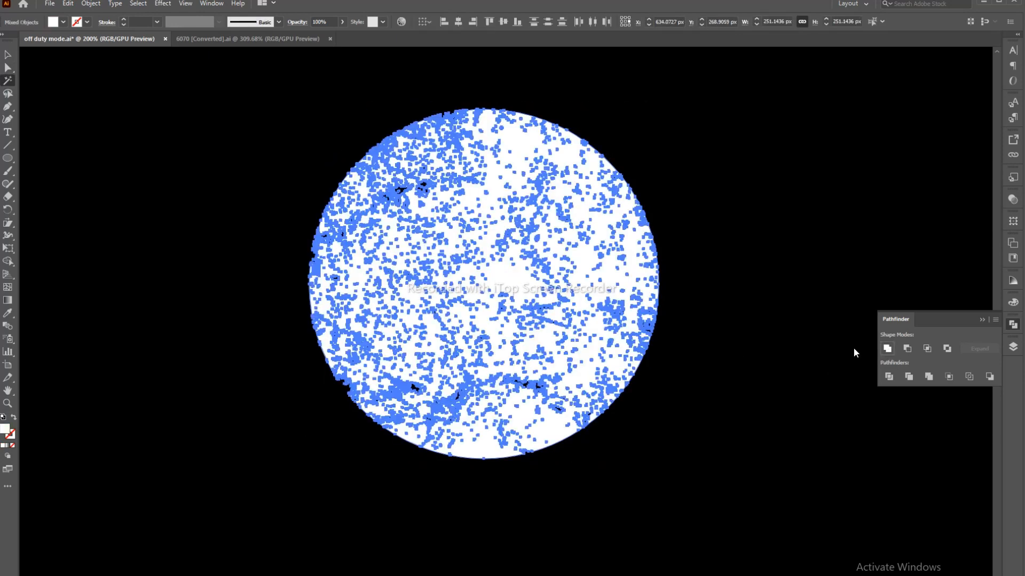
key(ctrl+g)
key(v)
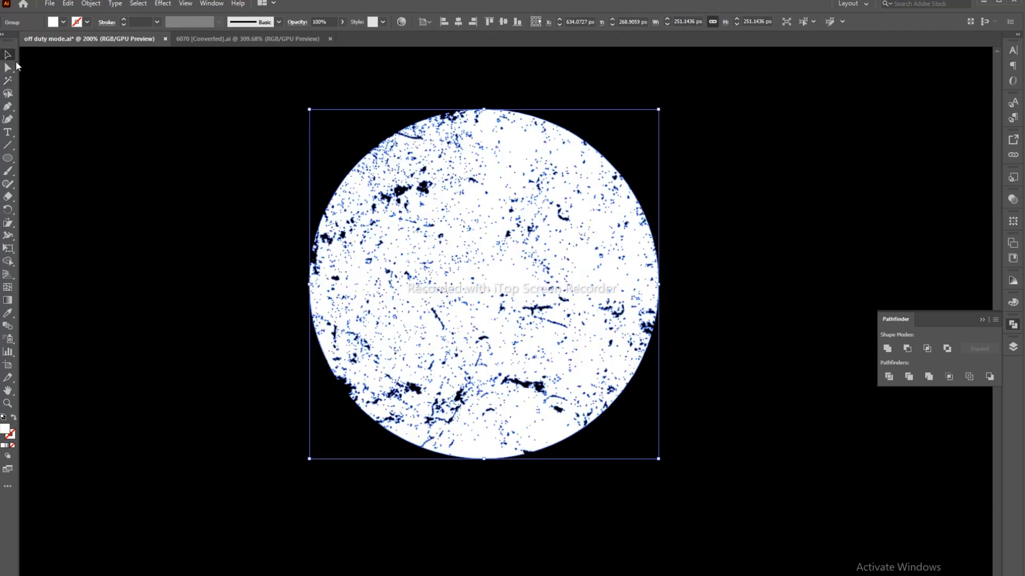
Lock the white distressed circle group and delete all leftover stray paths from the division
click(1012, 348)
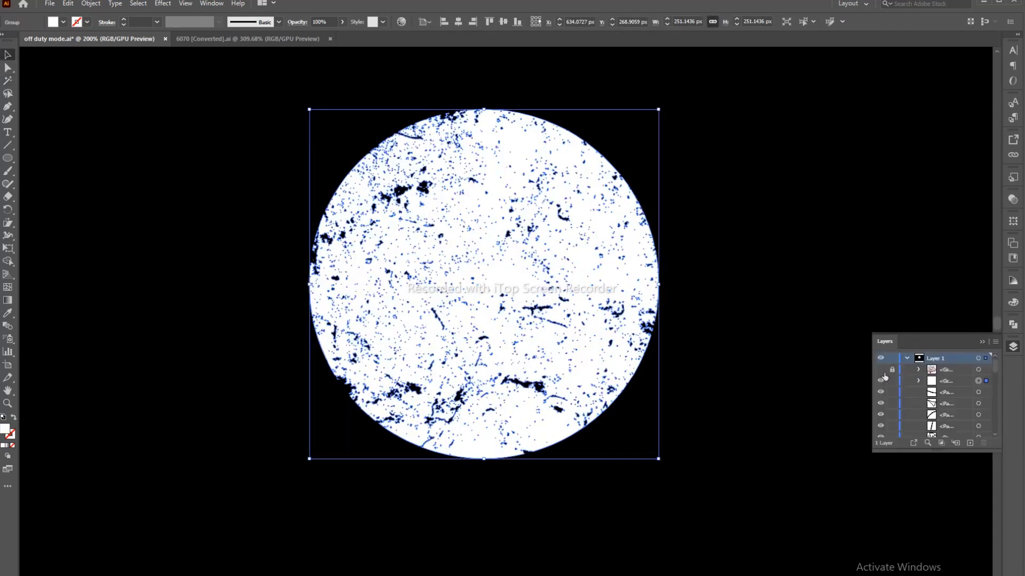
click(880, 381)
click(881, 381)
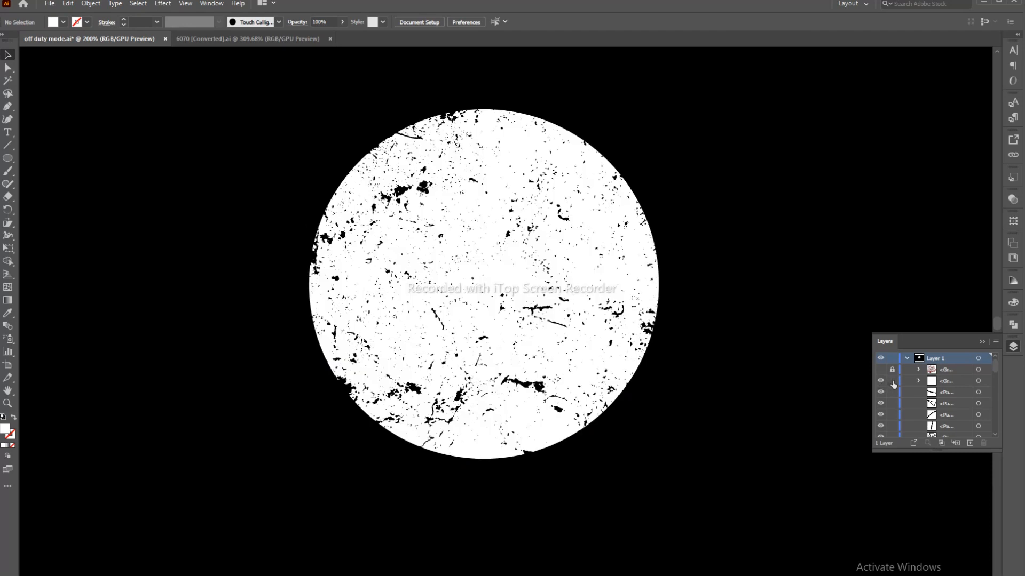
click(892, 380)
drag(107, 63, 894, 535)
key(Delete)
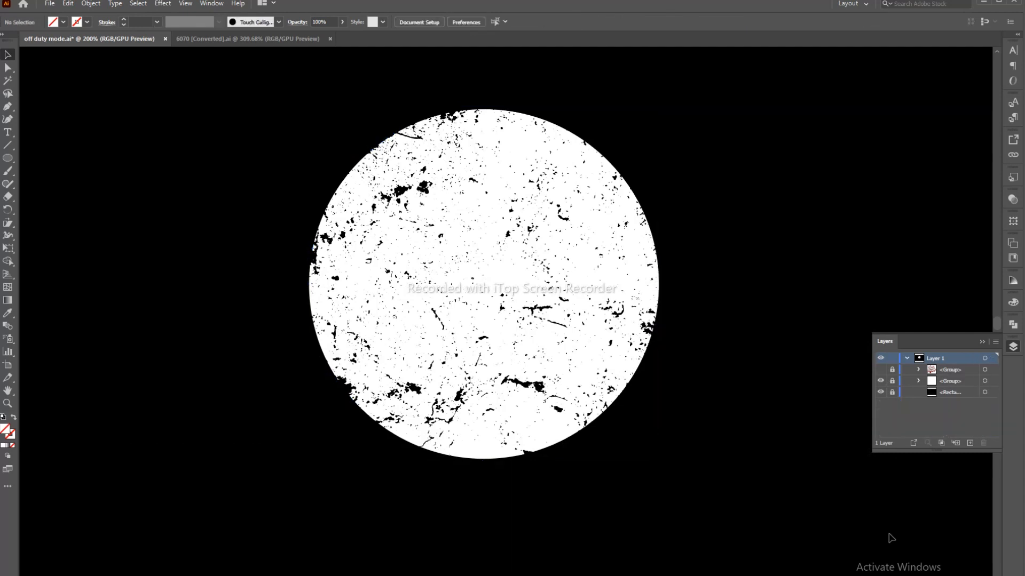
Show the lettering group and select the complete design with its distressed circle
click(880, 370)
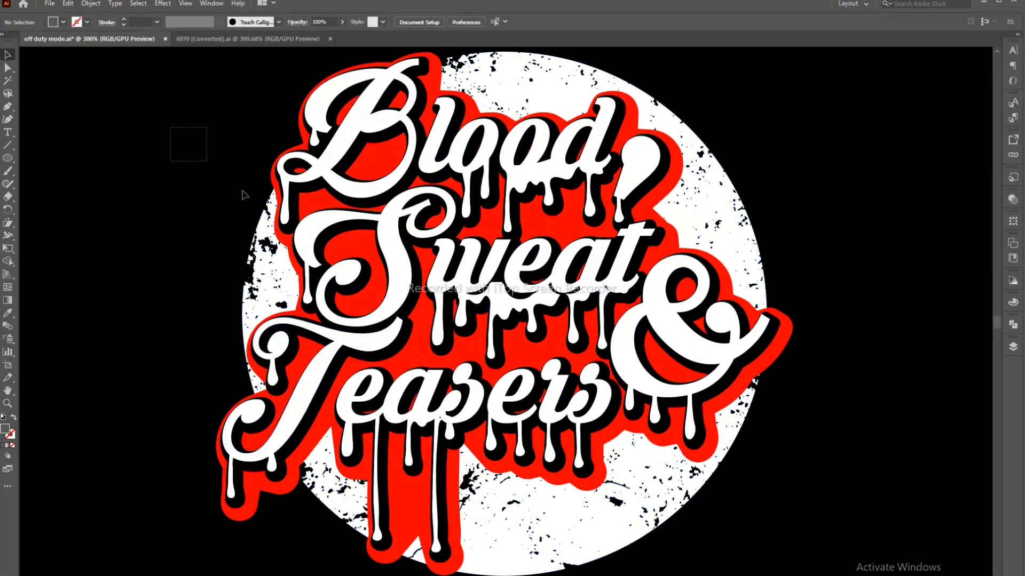
drag(243, 191, 770, 520)
drag(647, 475, 649, 575)
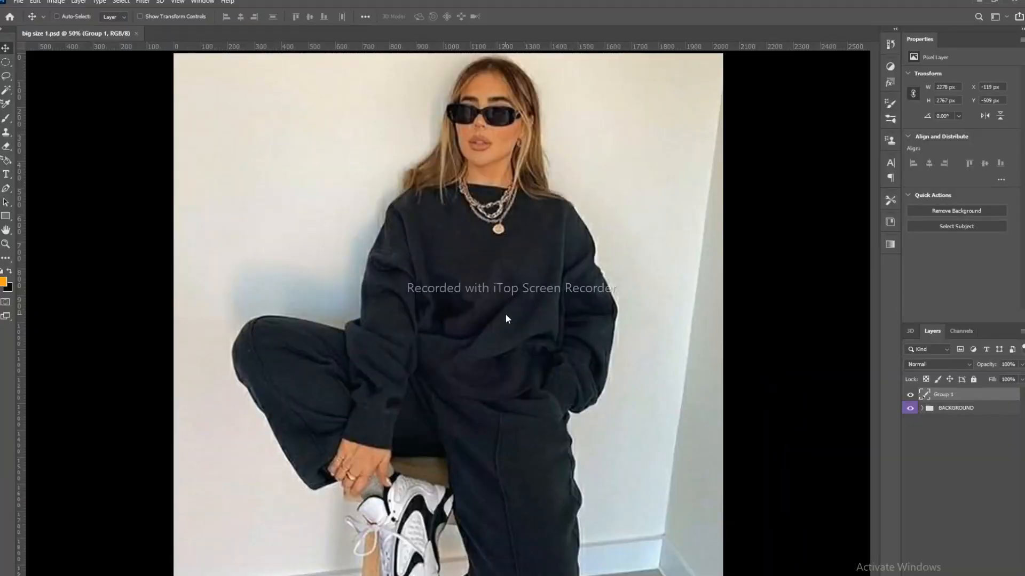
Switch to Photoshop and place the design on the sweatshirt's chest as a smart object scaled to about 44.77%
drag(504, 314, 505, 314)
drag(660, 173, 491, 327)
drag(449, 376, 515, 250)
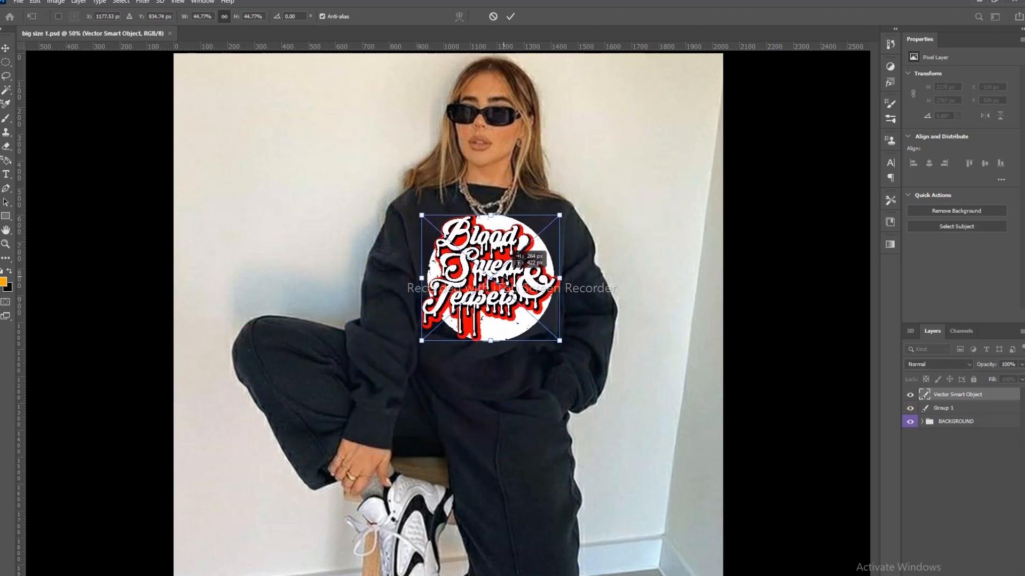
key(Return)
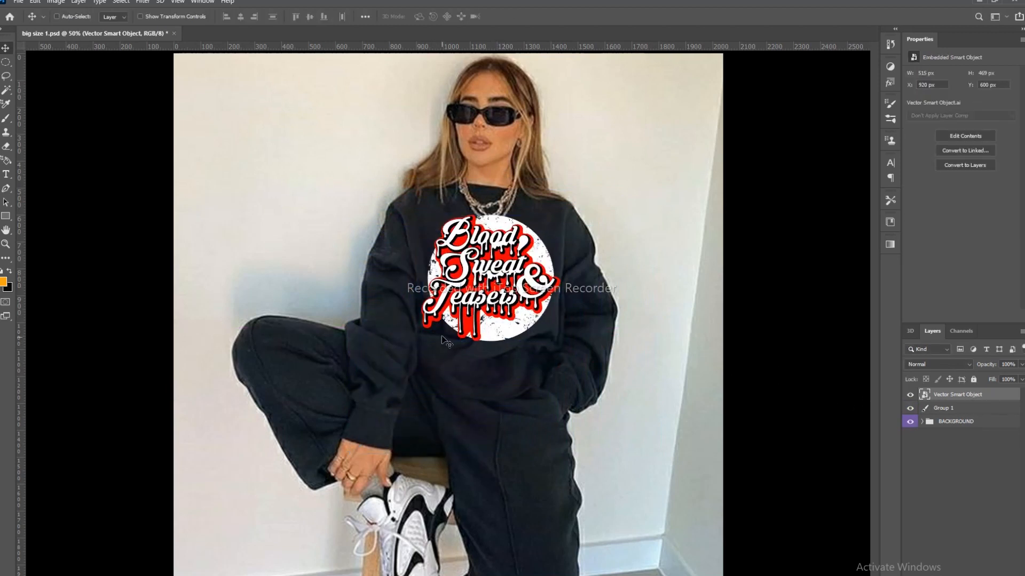
Scale the placed design down to about 38.06% and reposition it just below the necklace
drag(512, 312, 510, 315)
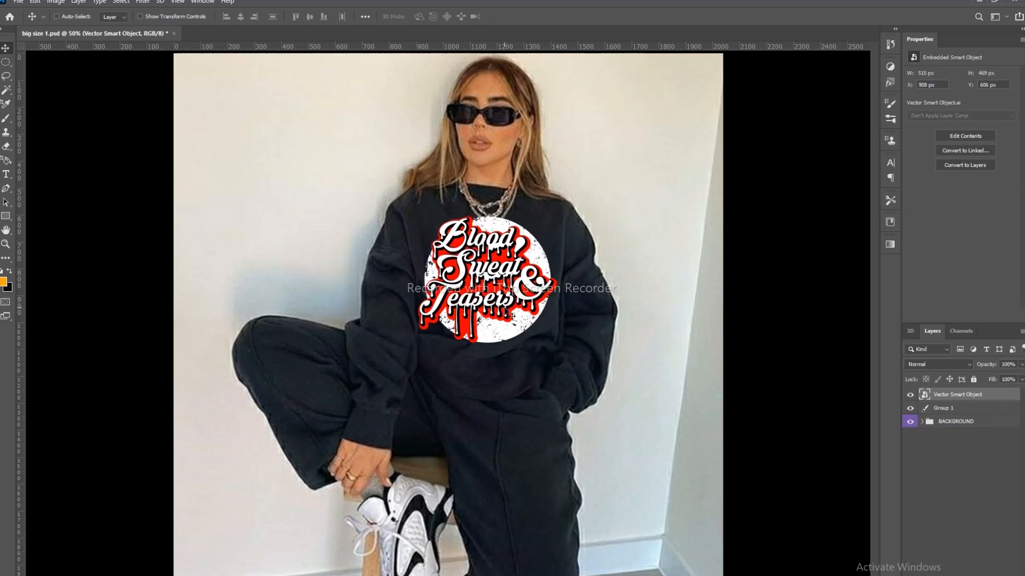
key(ctrl+t)
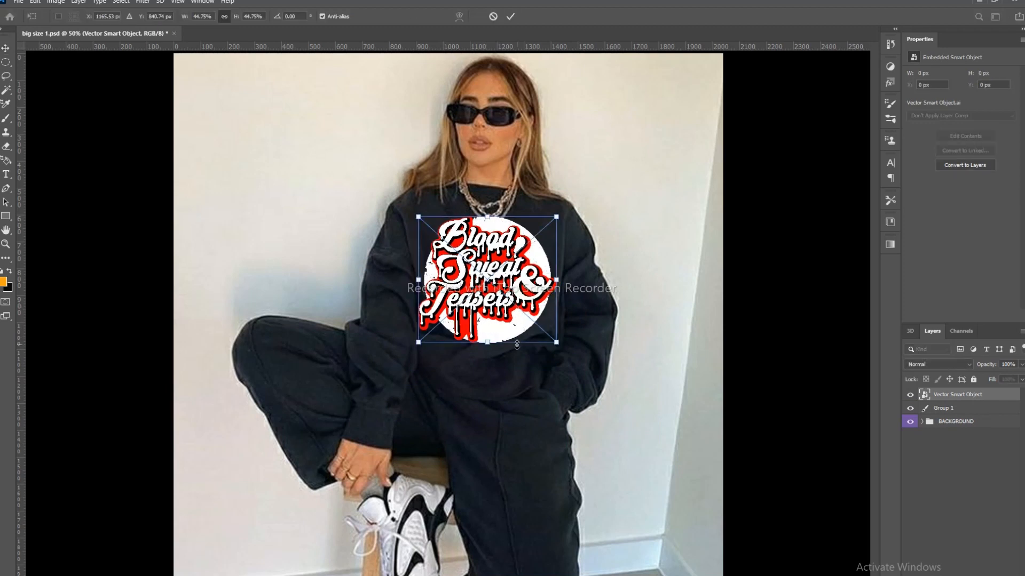
drag(488, 218, 488, 236)
drag(494, 284, 497, 280)
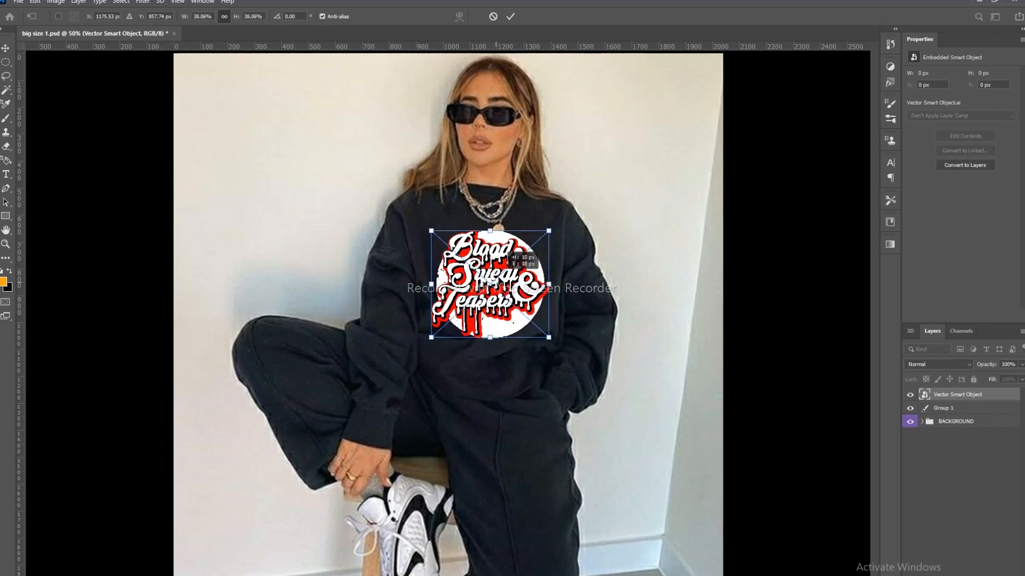
click(929, 365)
click(986, 389)
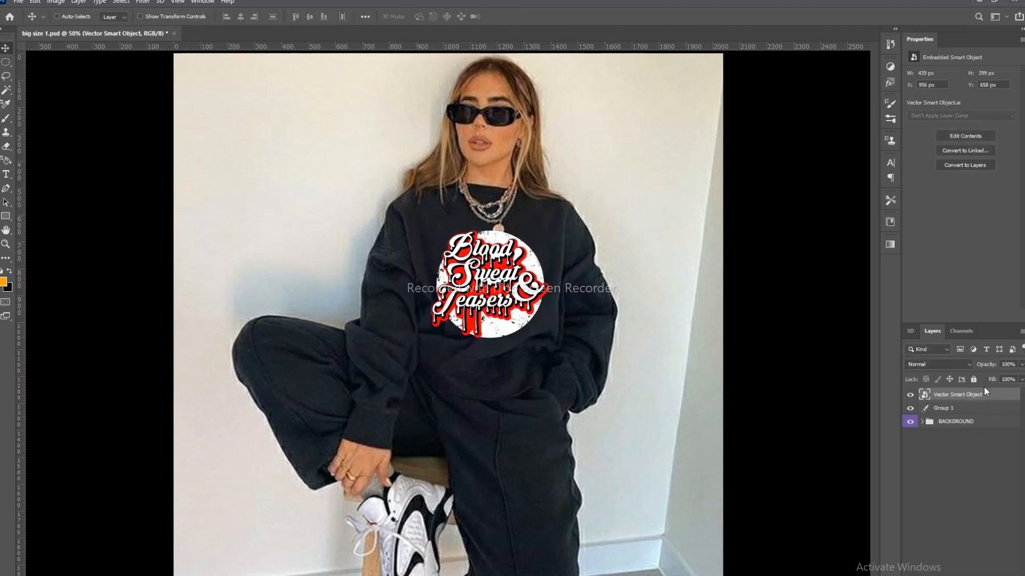
Try blend modes such as Multiply, Screen, Soft Light and Pin Light on the design layer and settle on Difference
click(944, 364)
click(933, 379)
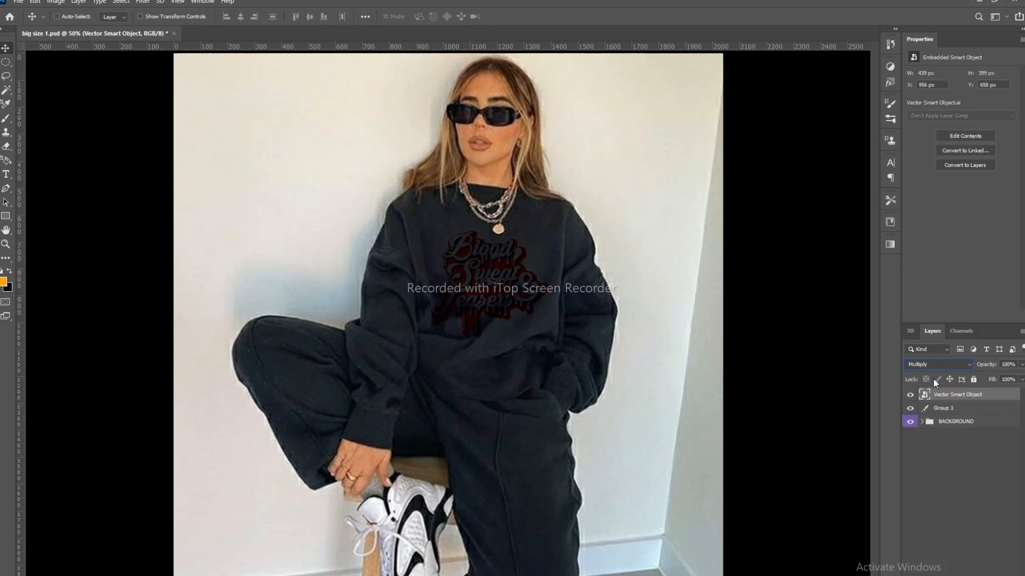
key(Down)
key(Down)
key(Down)
key(Down)
key(Down)
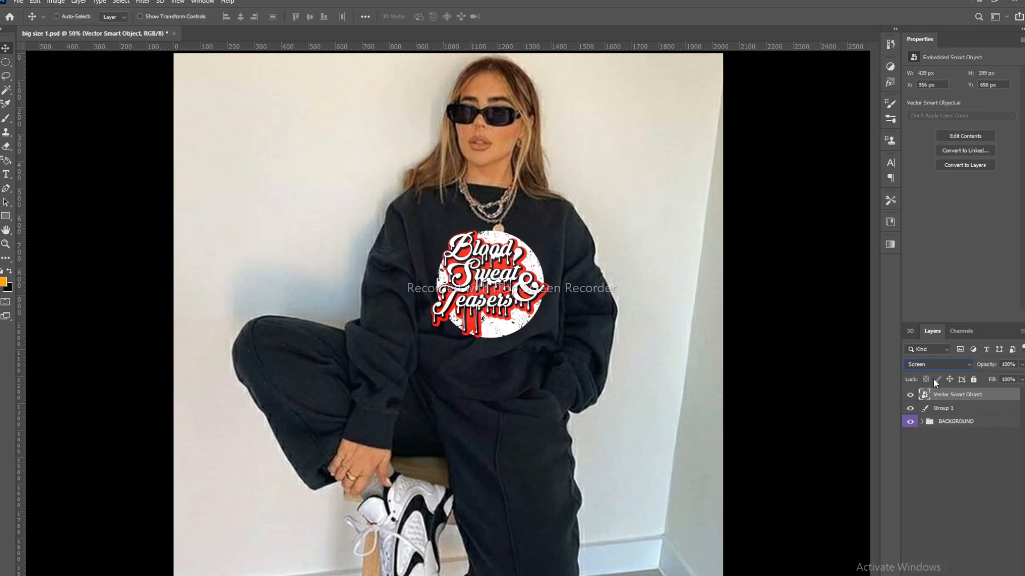
key(Down)
key(Down)
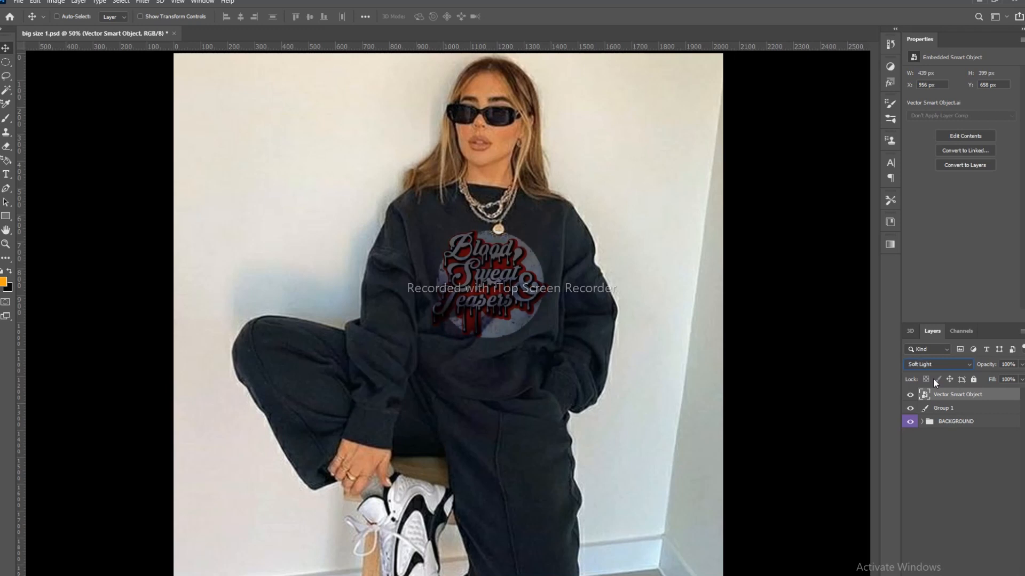
key(Down)
key(Down)
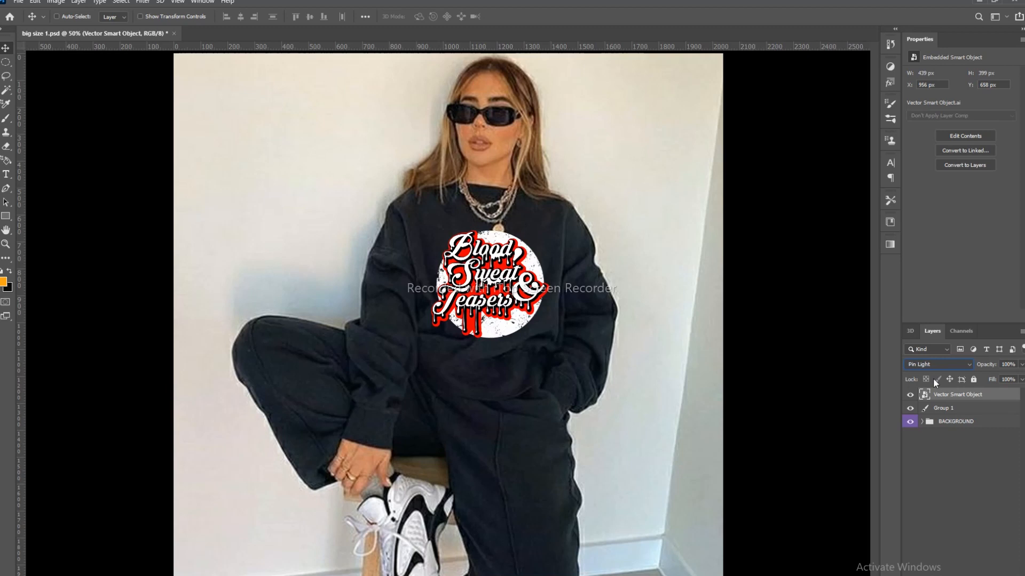
key(Down)
key(Down)
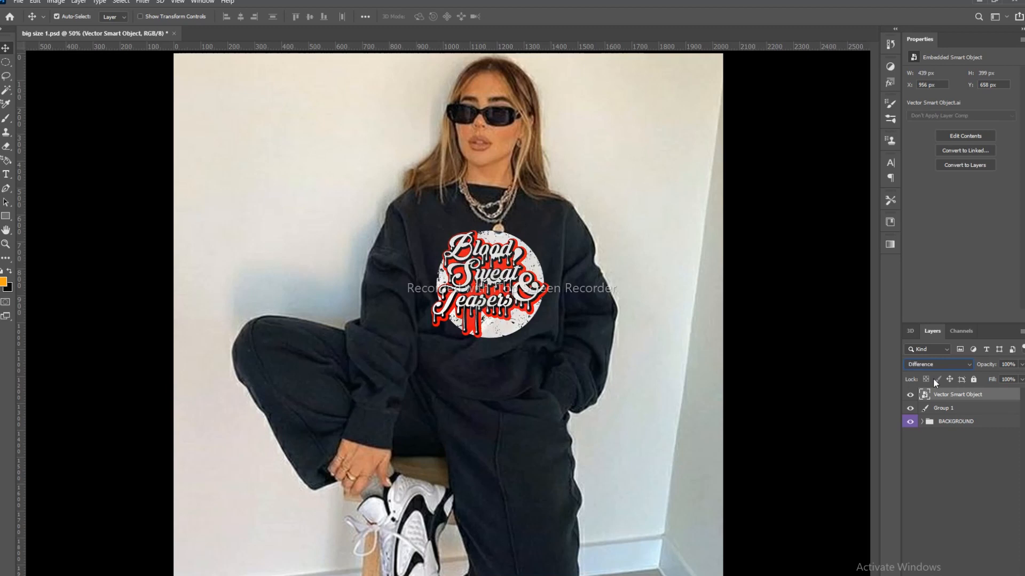
Scale the design down slightly to about 36.53%, lowering its upper edge below the pendant
key(ctrl+t)
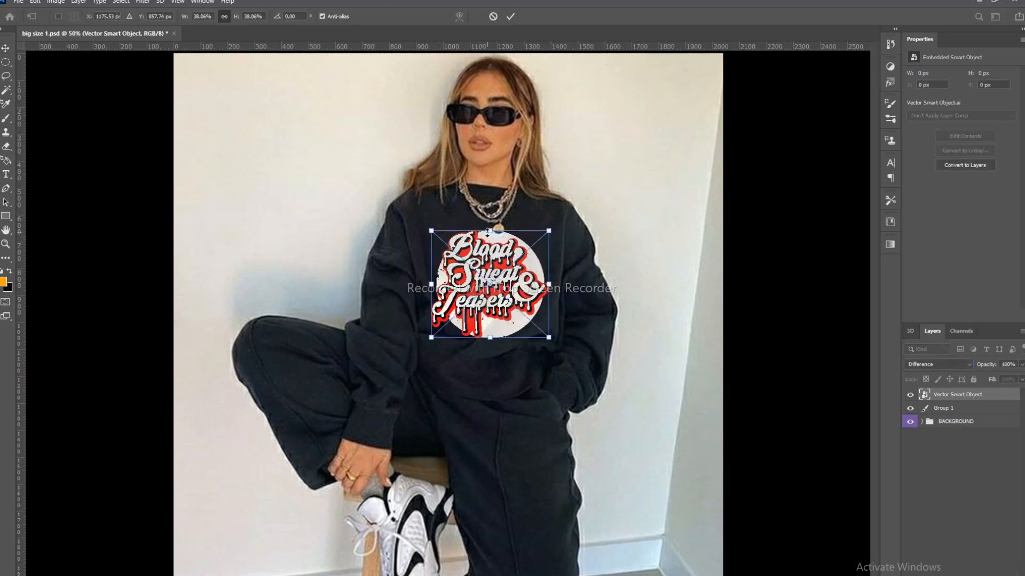
drag(488, 232, 488, 237)
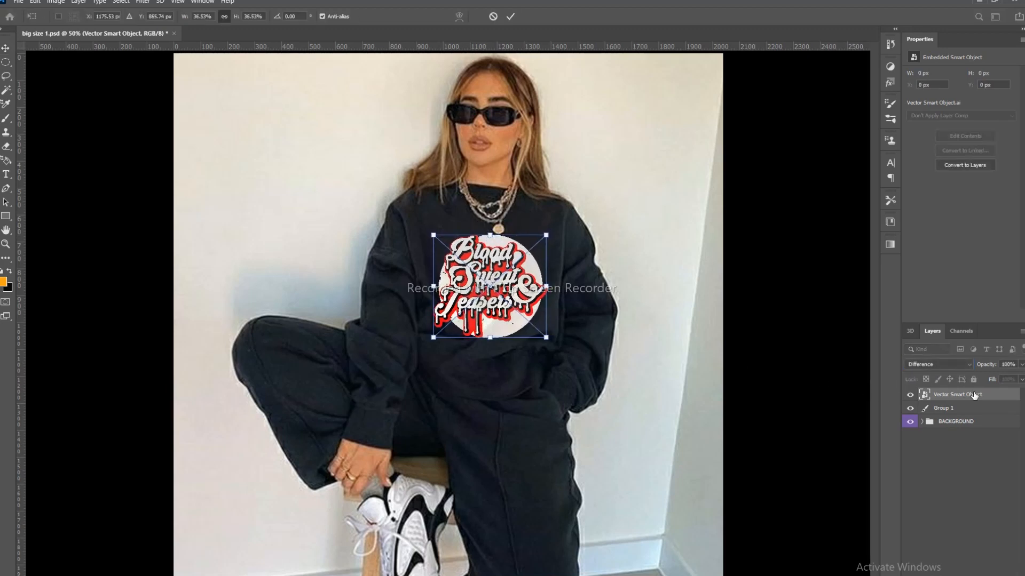
key(Return)
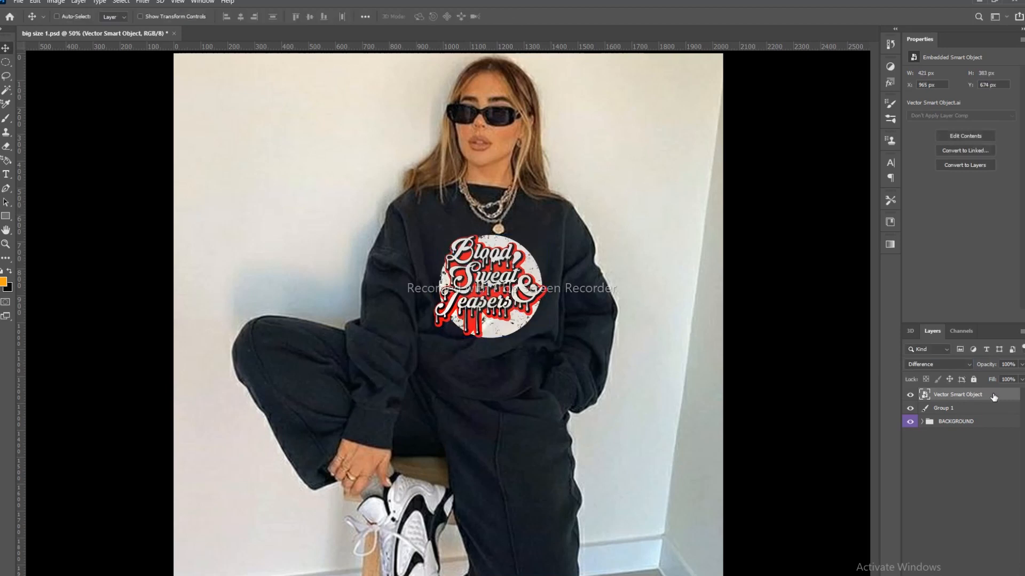
Start erasing on the design layer and rasterize its smart object
click(6, 147)
click(377, 291)
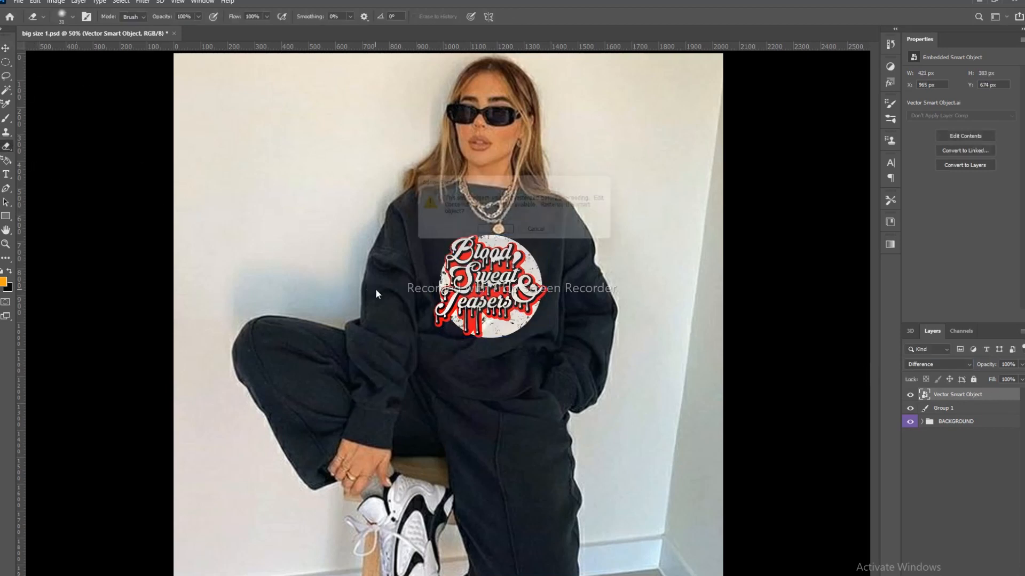
click(499, 232)
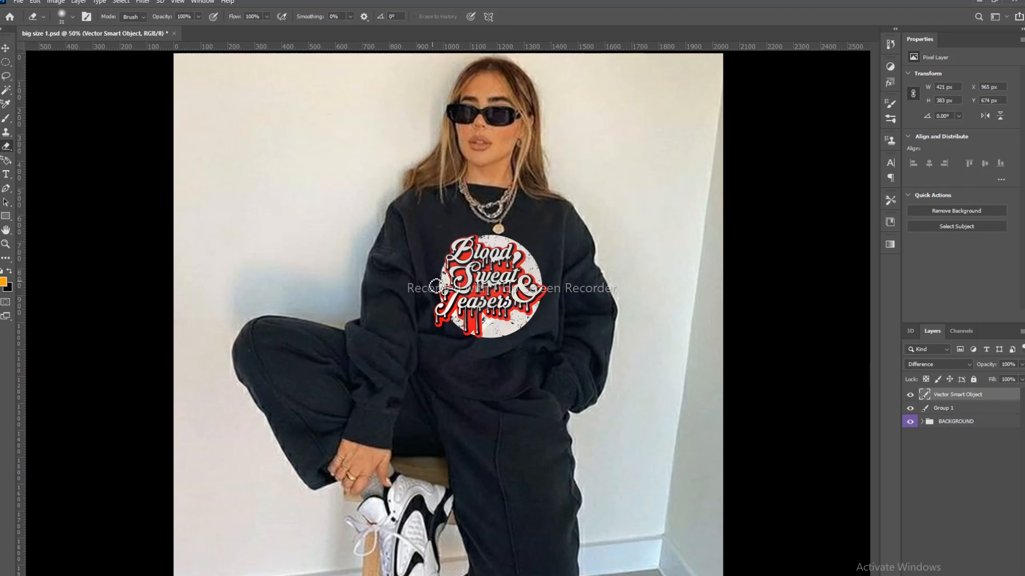
Enlarge the eraser to 100 px and softly erase the white circle's outer edges on the design layer
key(bracketright)
key(bracketright)
key(bracketright)
key(bracketright)
key(bracketright)
key(bracketright)
key(bracketright)
drag(527, 238, 542, 277)
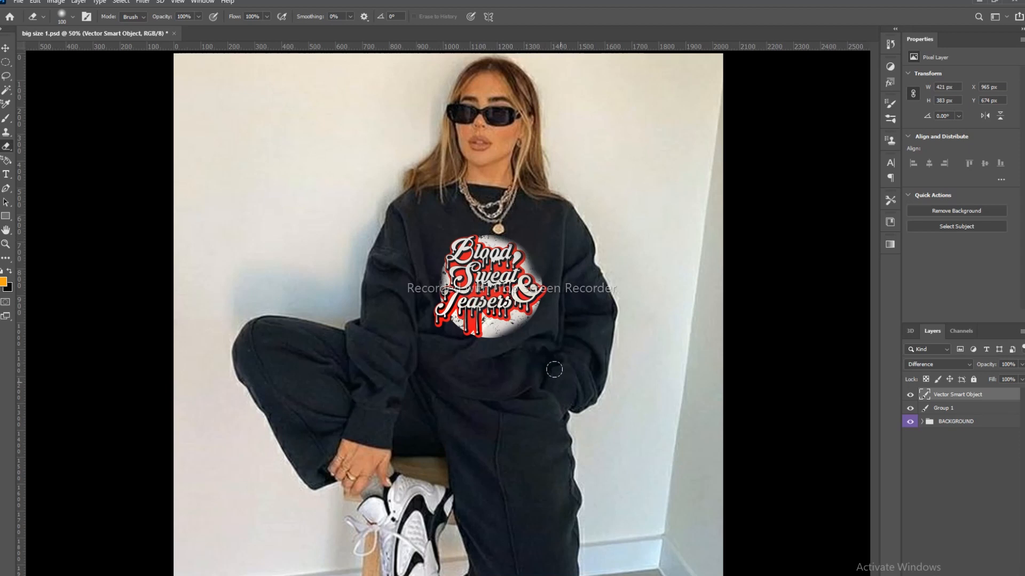
drag(538, 321, 463, 343)
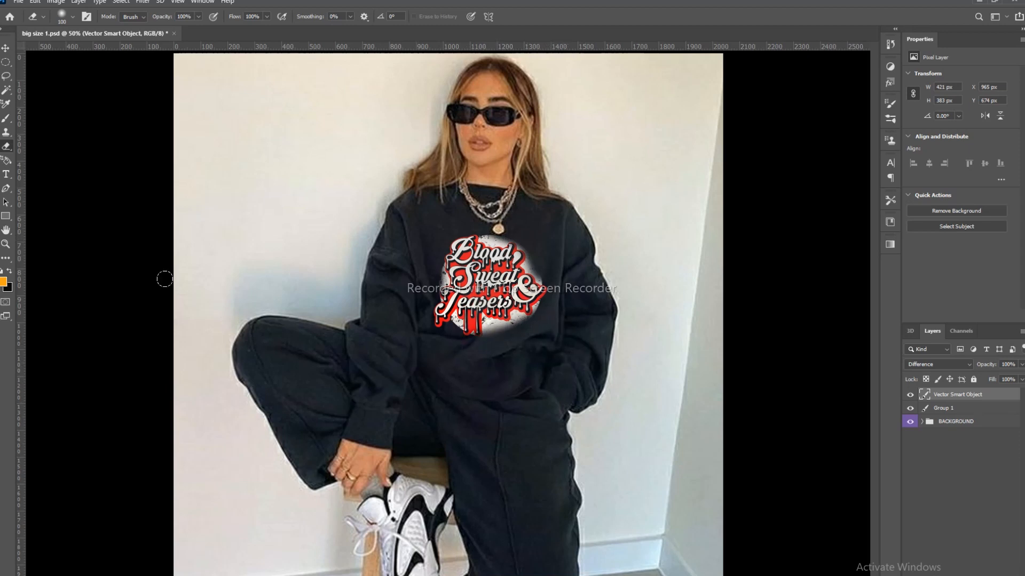
Move the design slightly up on the sweatshirt's chest
click(5, 48)
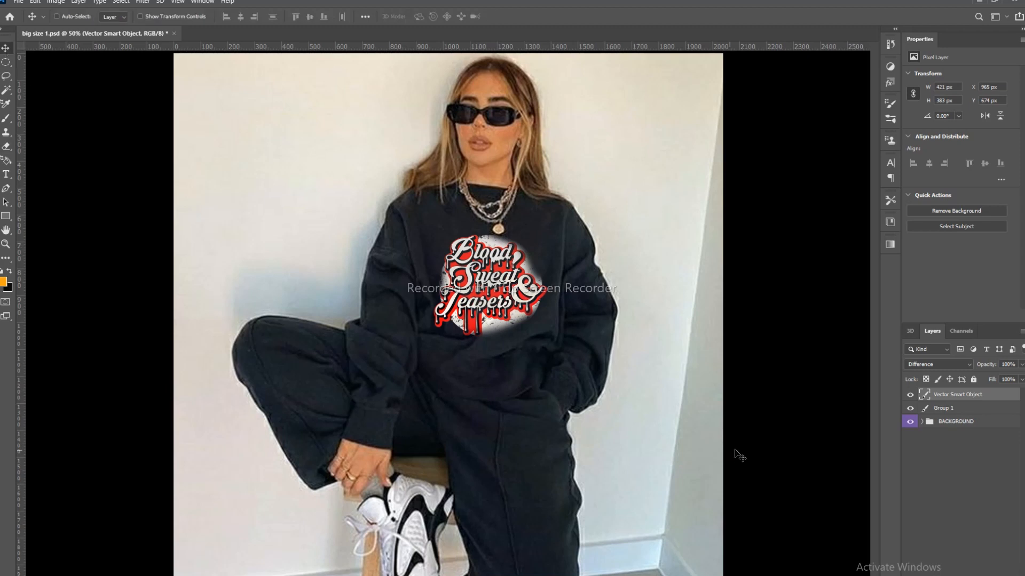
drag(487, 295, 484, 290)
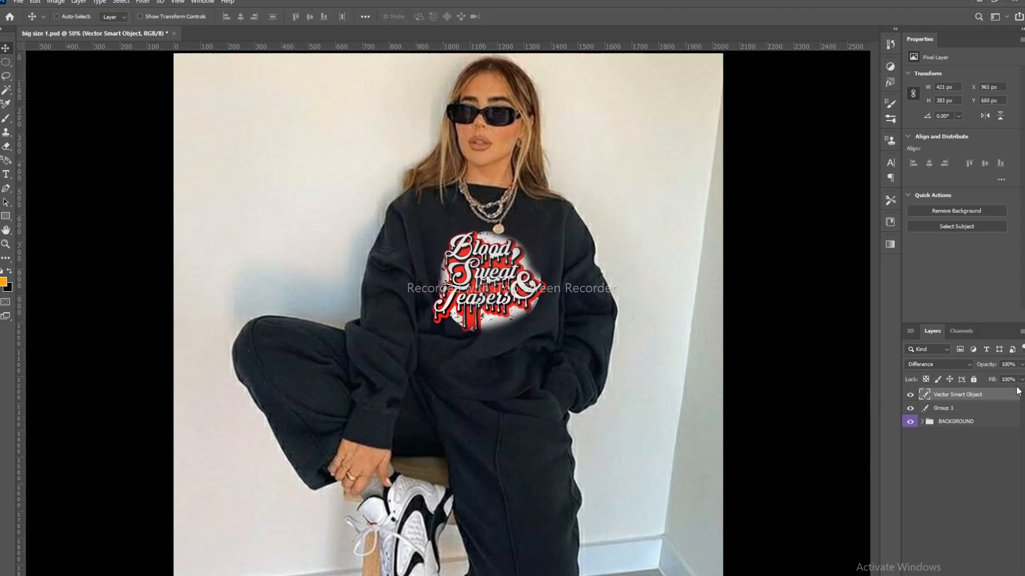
Add a Satin effect to the design layer with 50% opacity and an increased distance
double_click(1003, 398)
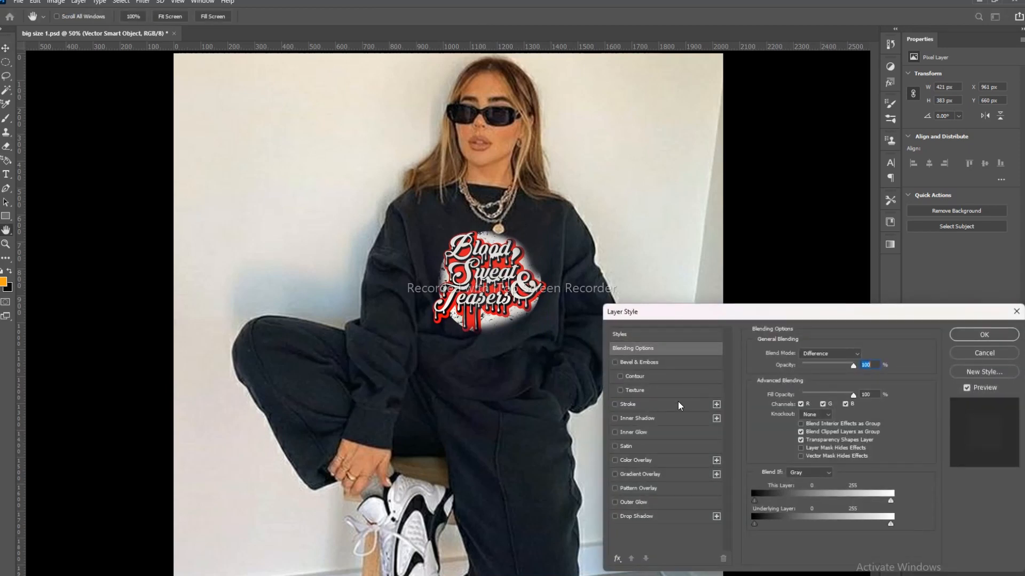
drag(685, 319, 646, 185)
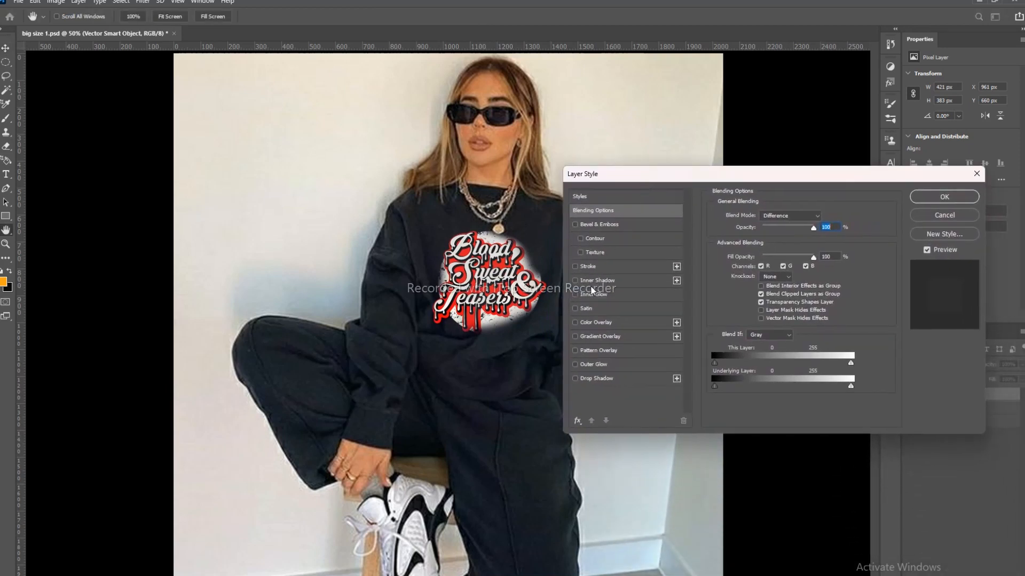
click(586, 309)
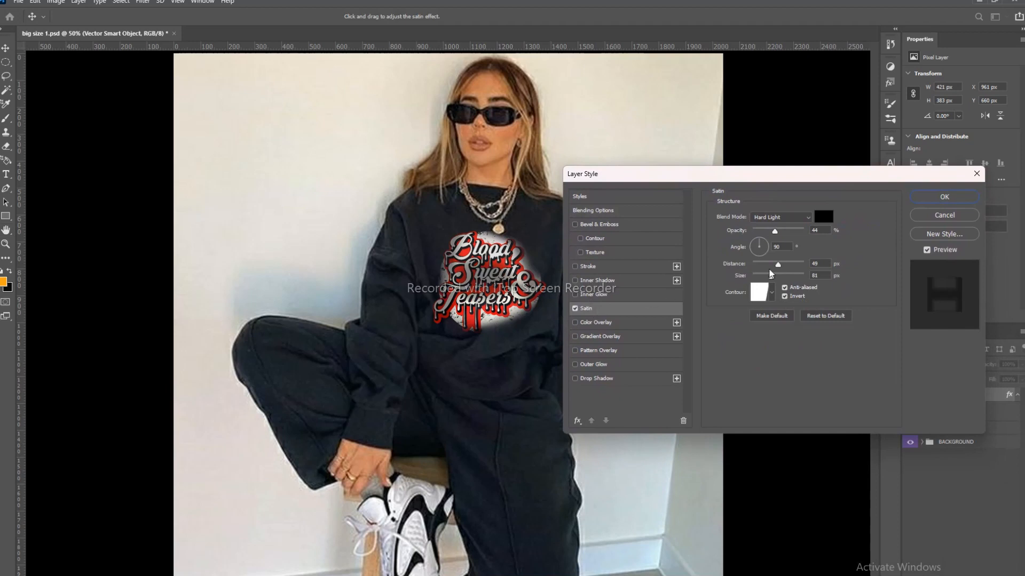
drag(778, 234, 782, 262)
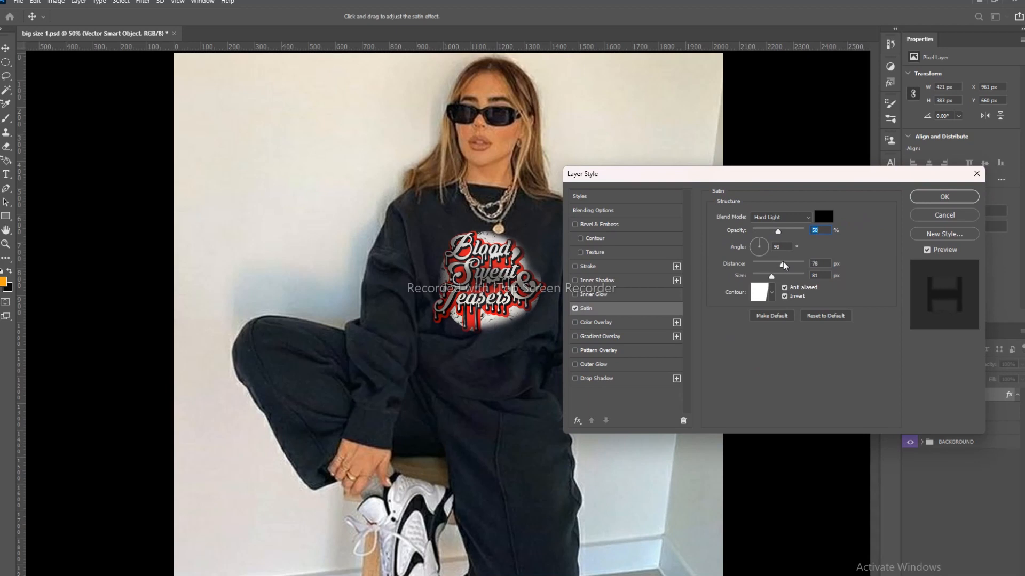
click(945, 196)
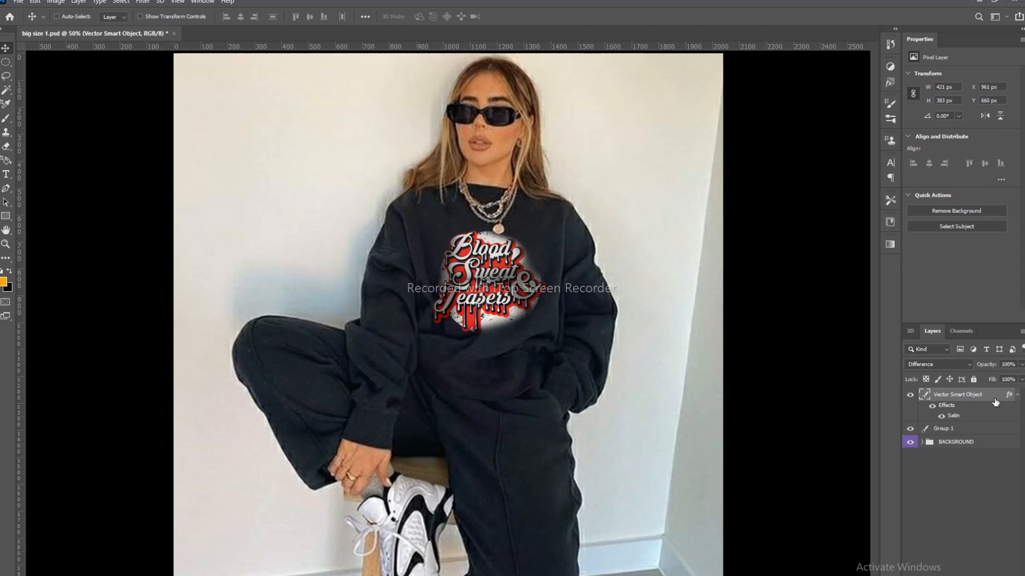
Lower the design layer's opacity to 79%
click(1022, 365)
click(996, 378)
drag(1002, 378, 1010, 374)
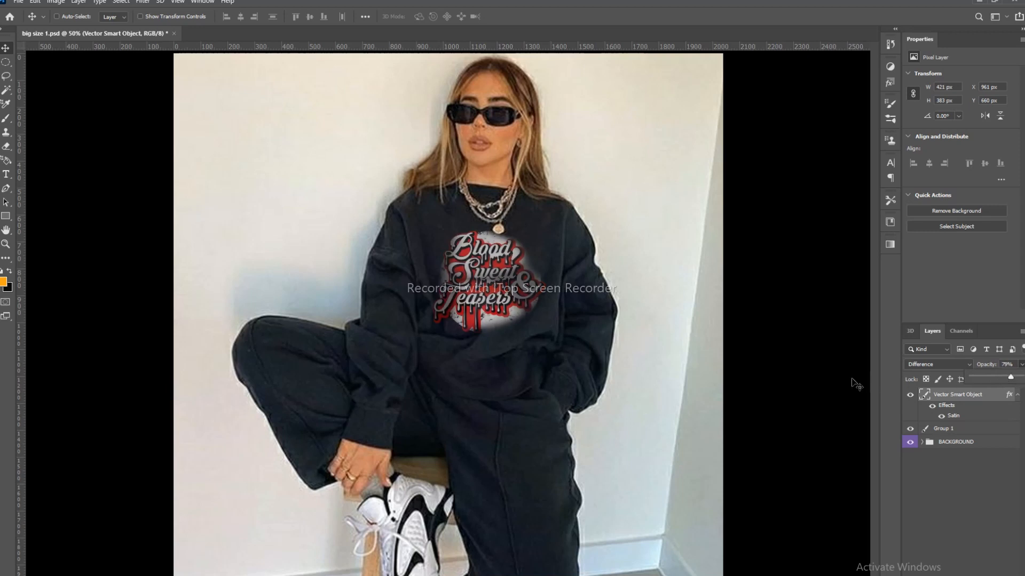
click(822, 379)
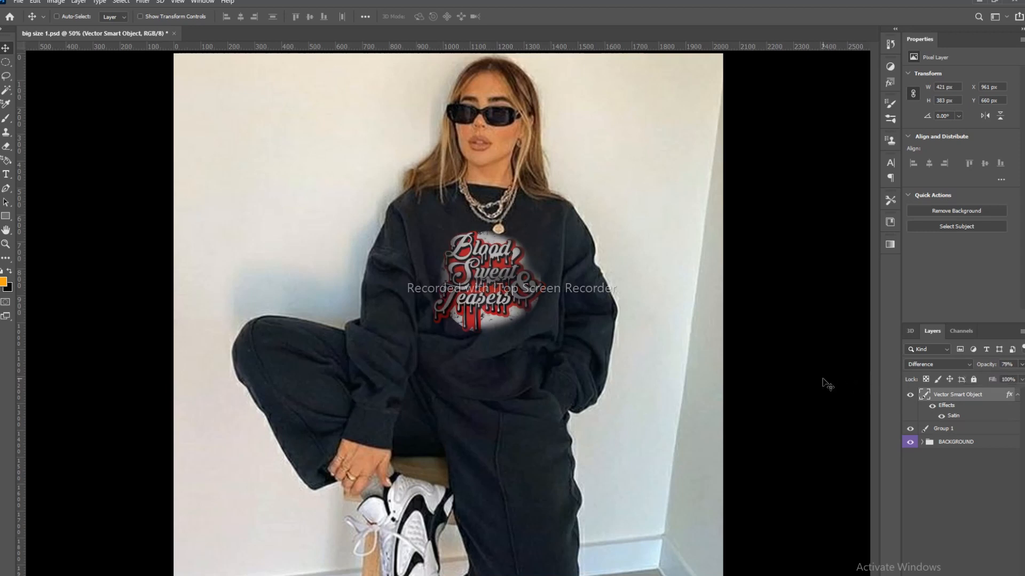
Examine the blended print on the sweatshirt's chest up close
click(6, 244)
click(488, 278)
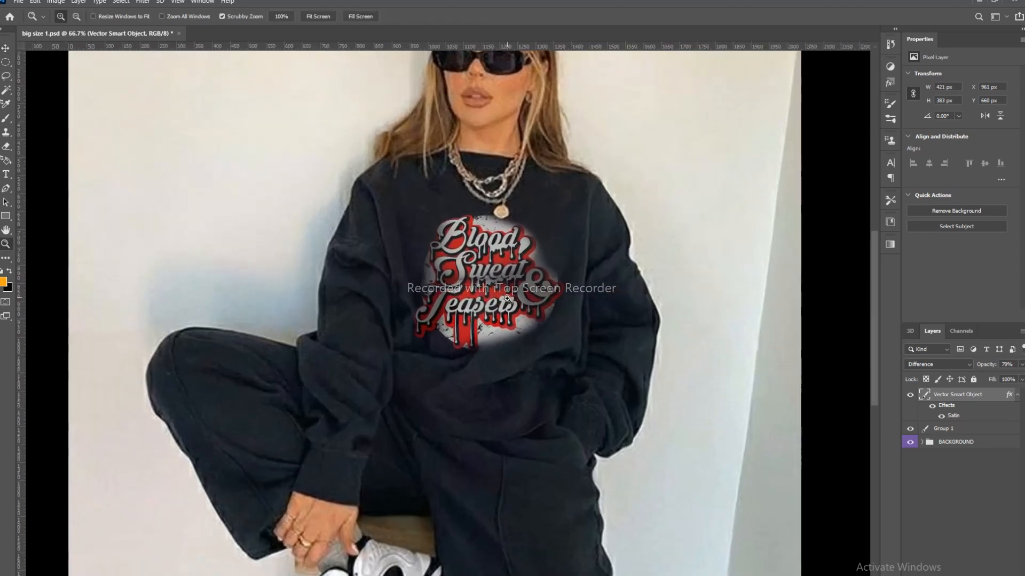
click(529, 299)
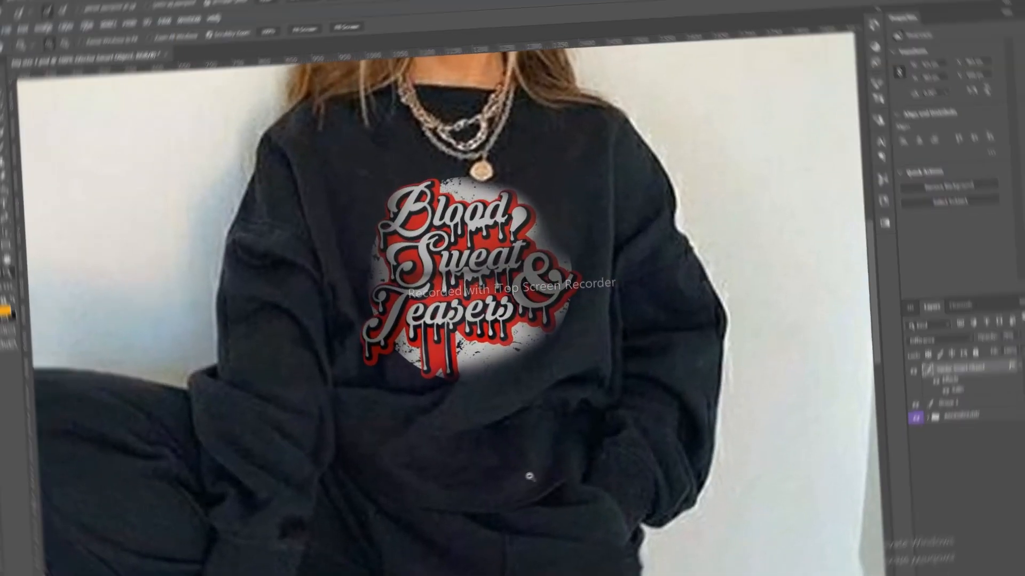